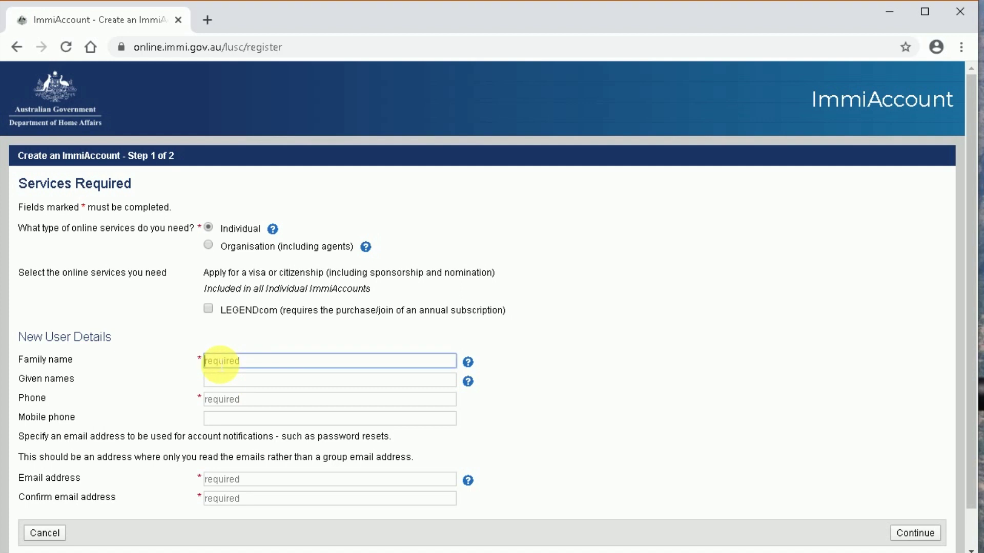
- Enter the new user's family name and given names, then move to the phone number
click(233, 383)
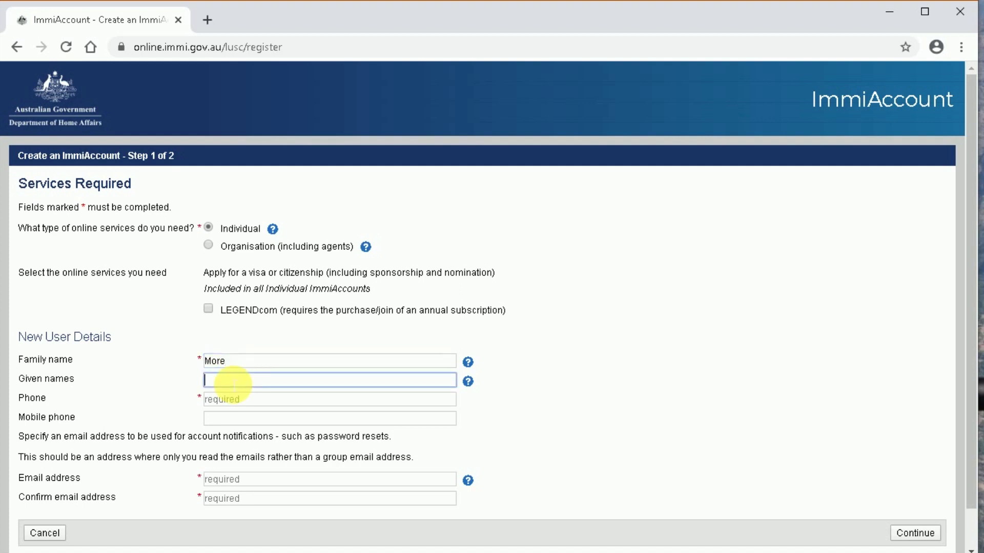
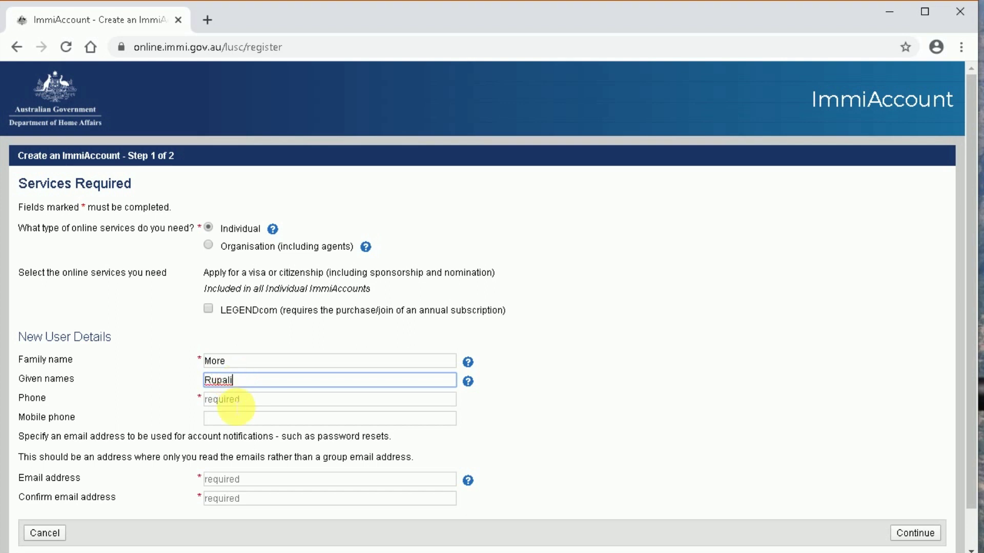
click(236, 405)
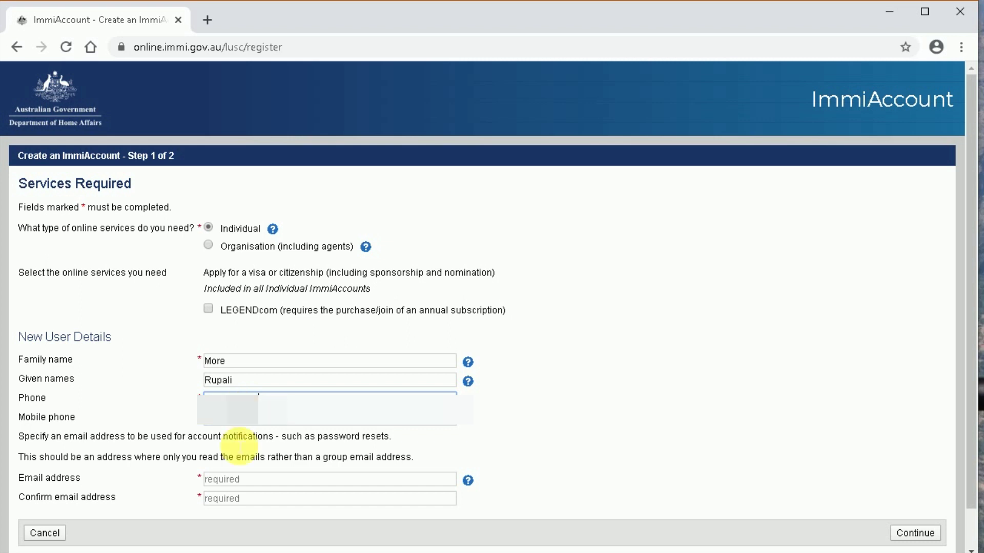
- Enter and confirm the user's e-mail address, then continue to account details
click(233, 481)
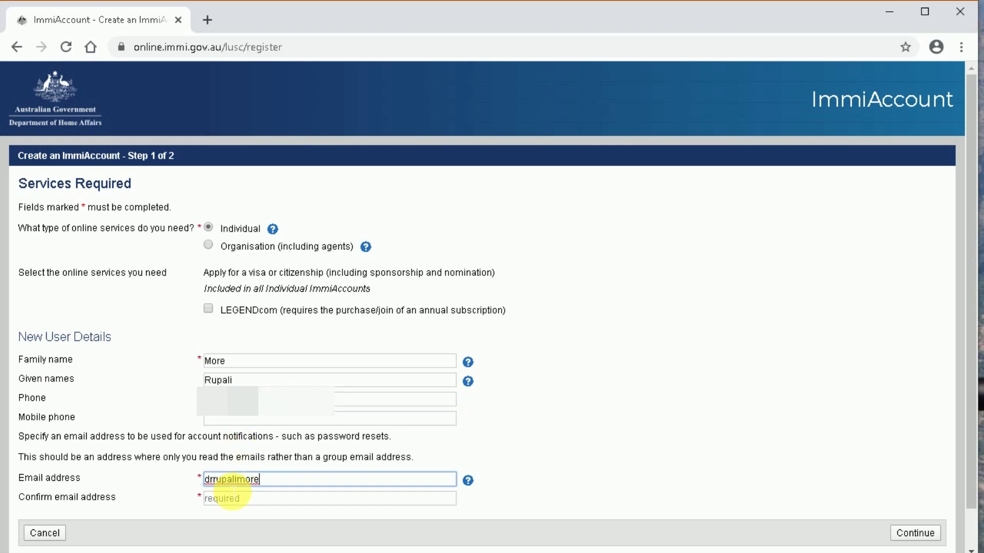
key(Tab)
click(231, 499)
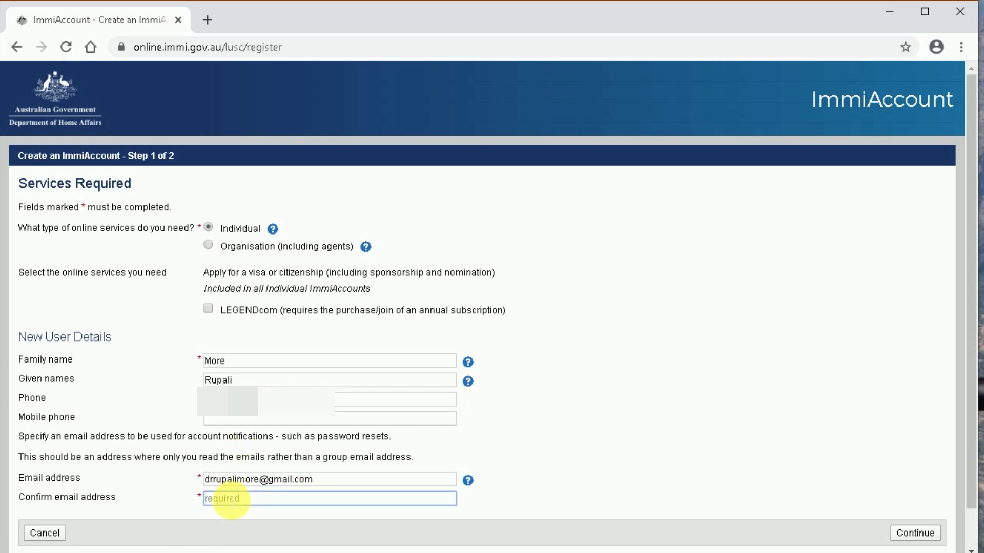
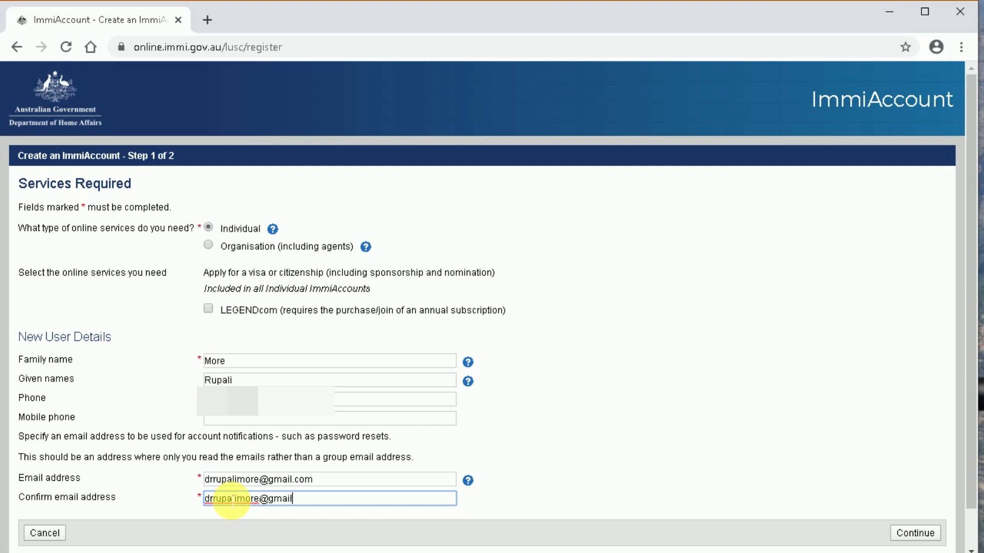
click(916, 533)
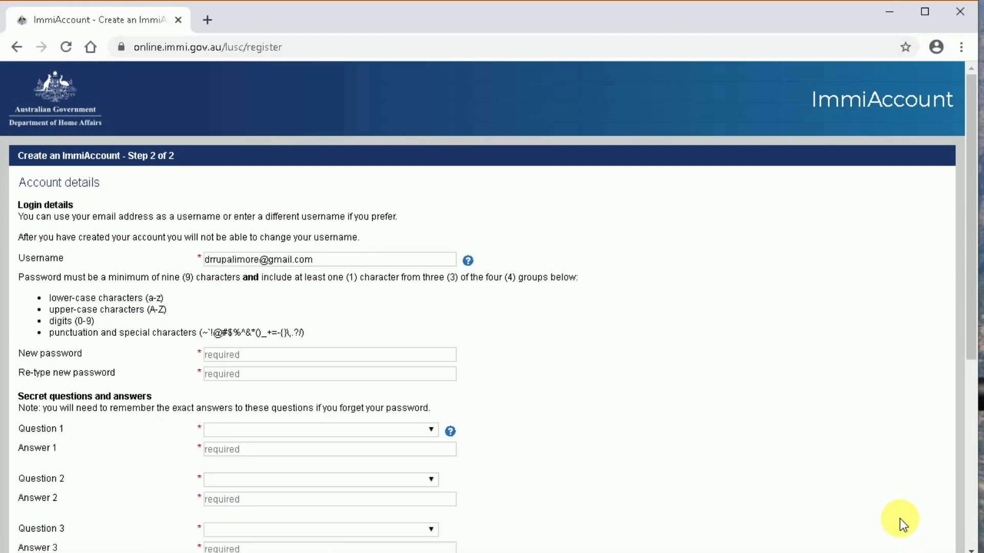
- Enter a new password, replace it with one rated OK, and begin retyping it to confirm
click(301, 355)
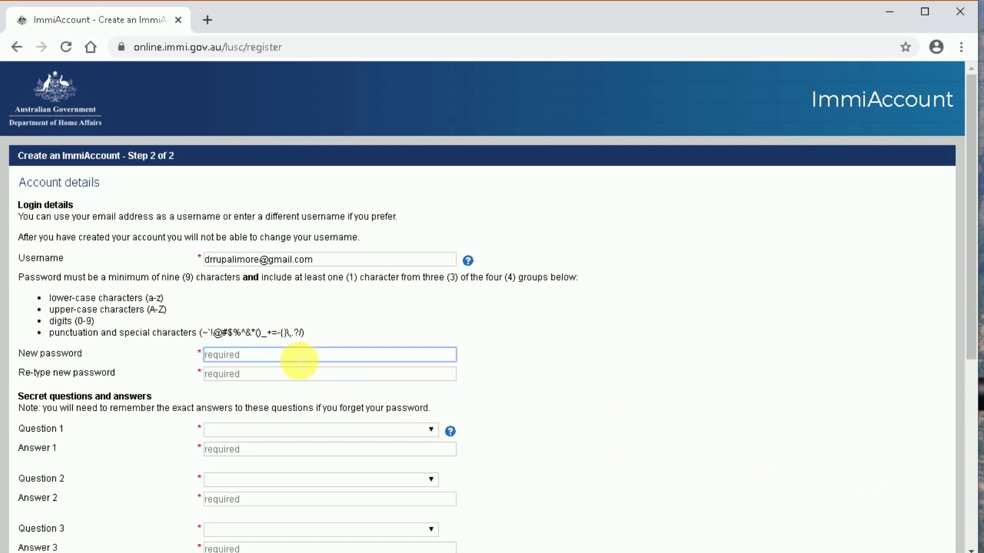
text(••••••)
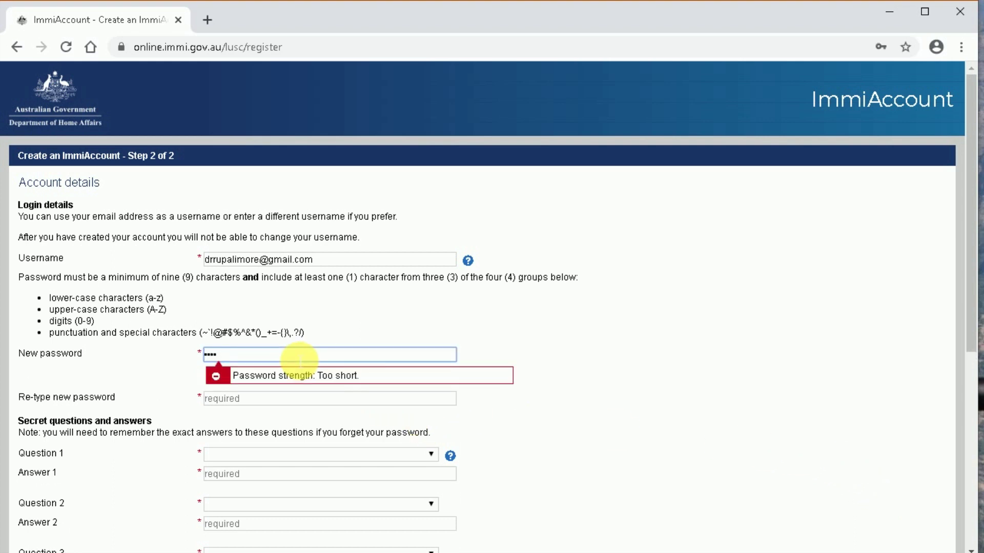
text(•••••)
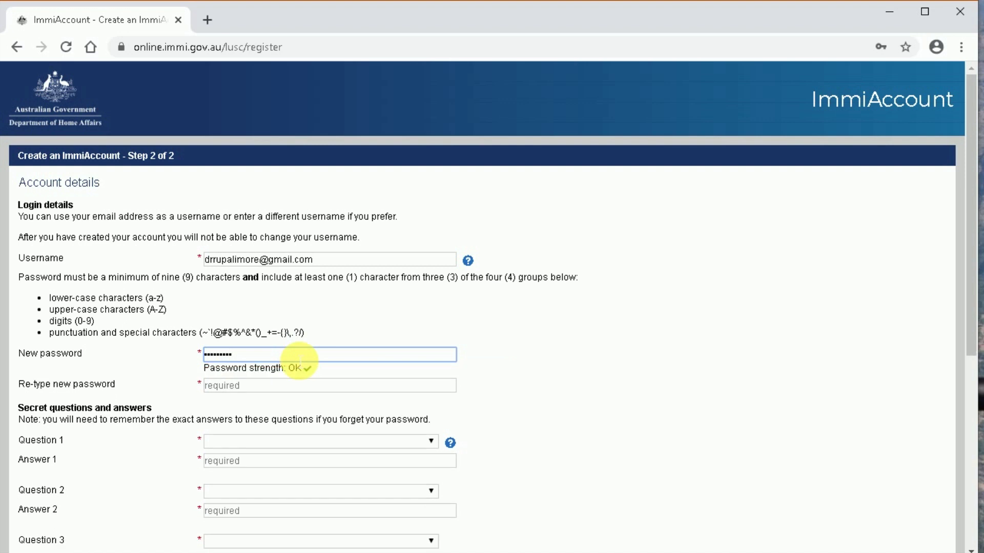
click(247, 386)
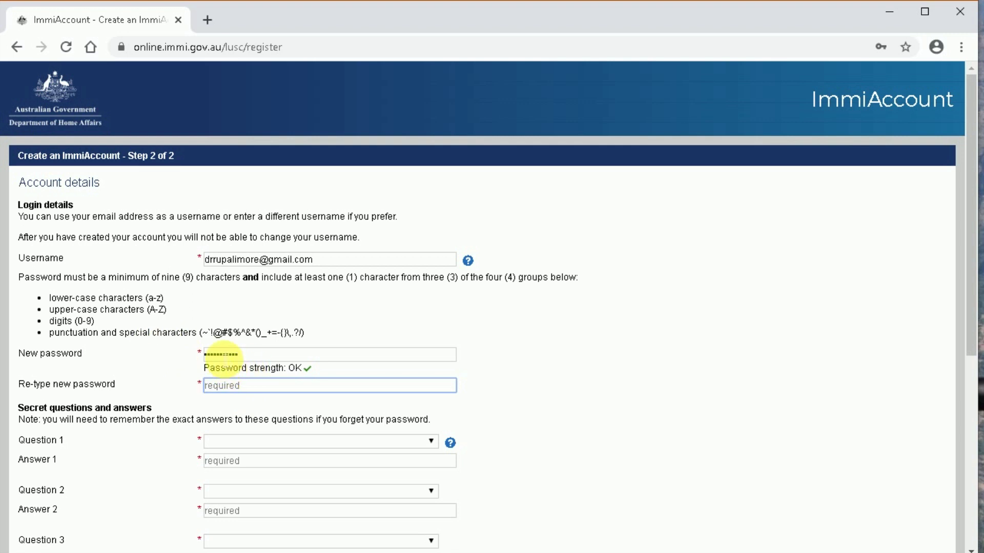
click(218, 355)
double_click(221, 355)
key(BackSpace)
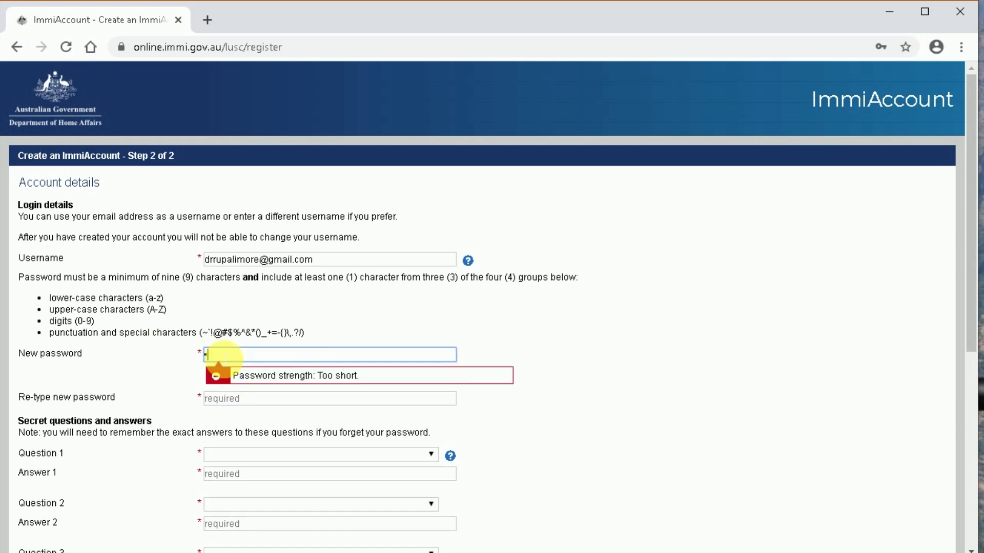
text(**********)
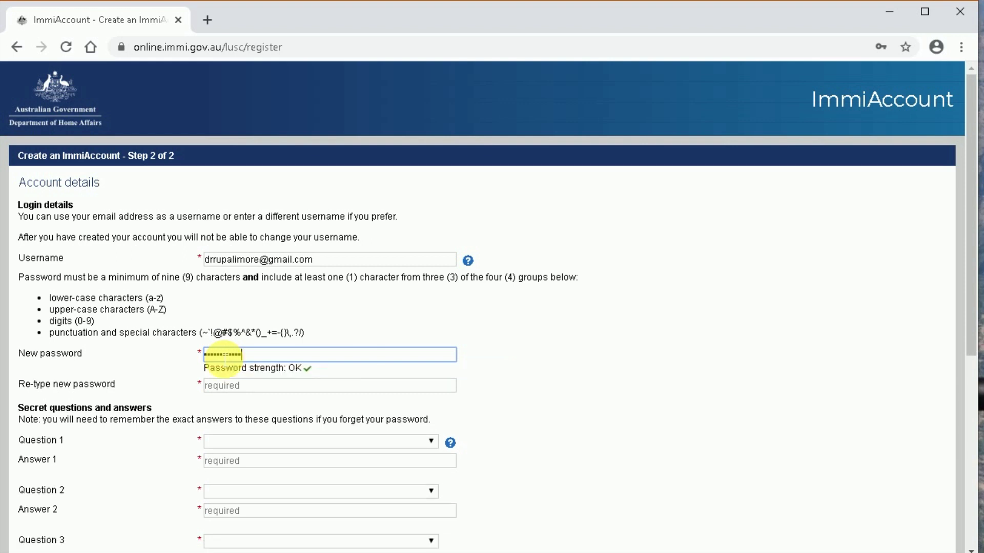
key(Tab)
text(*******)
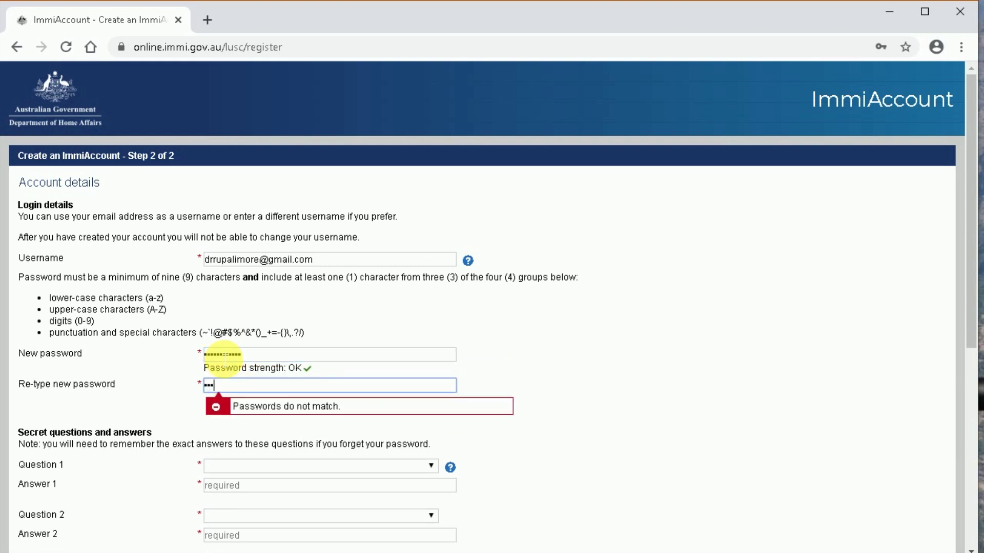
text(*****)
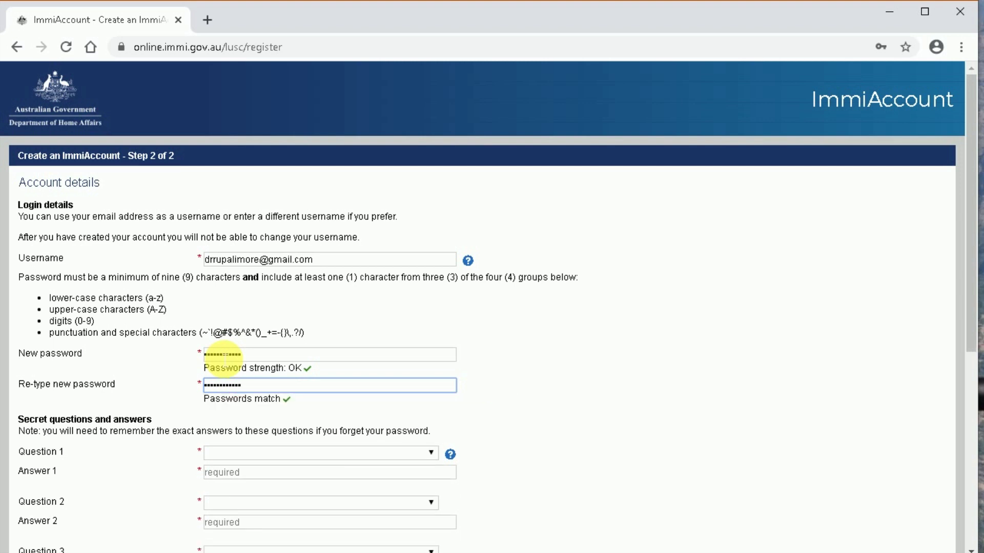
- Choose the favourite teacher and favourite holiday destination security questions and answer them
click(234, 454)
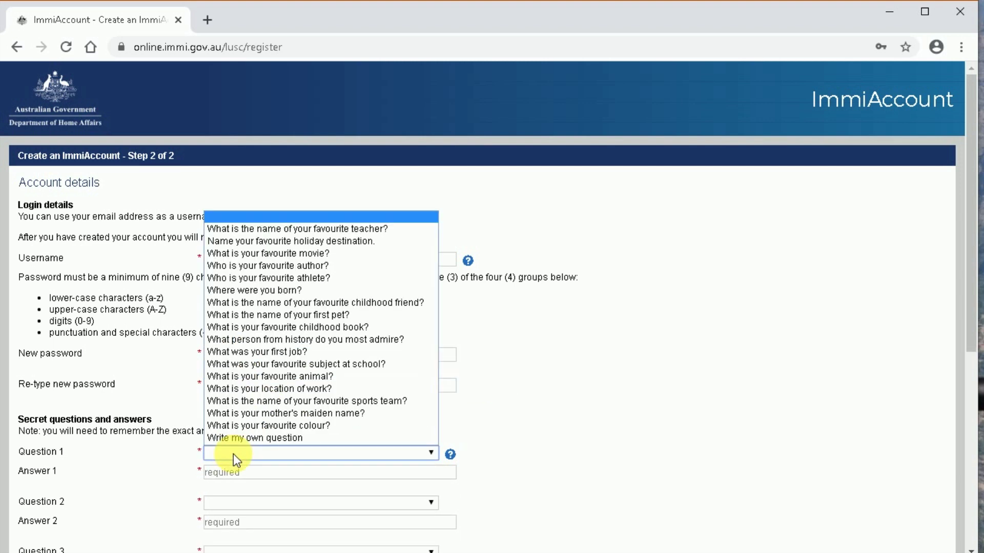
click(330, 229)
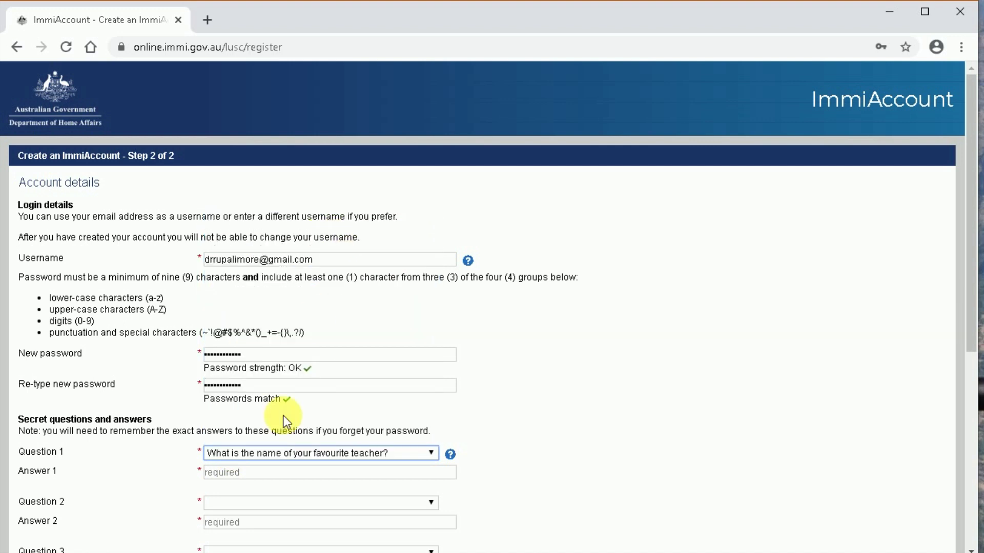
click(228, 503)
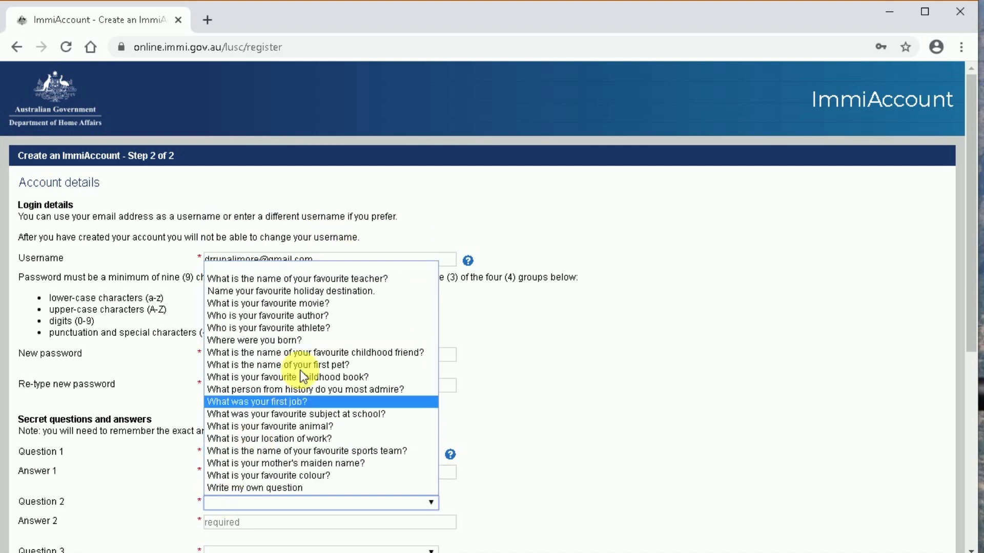
click(320, 296)
click(249, 478)
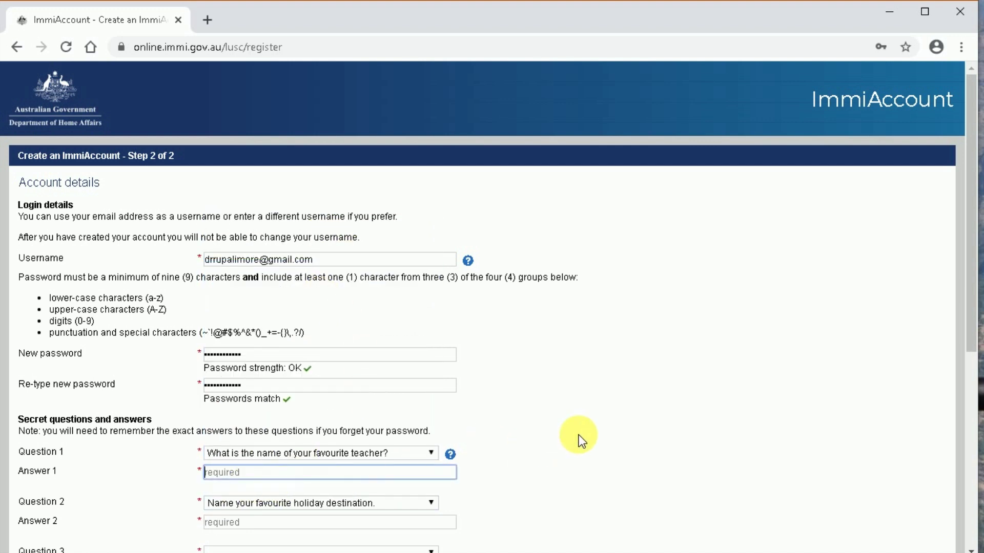
scroll(579, 435, down, 2)
text(d)
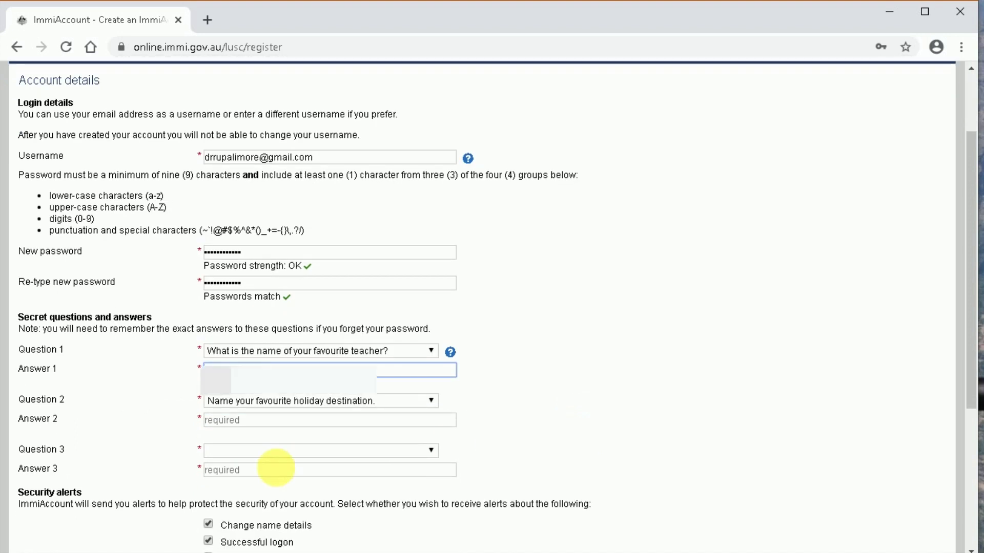
click(243, 422)
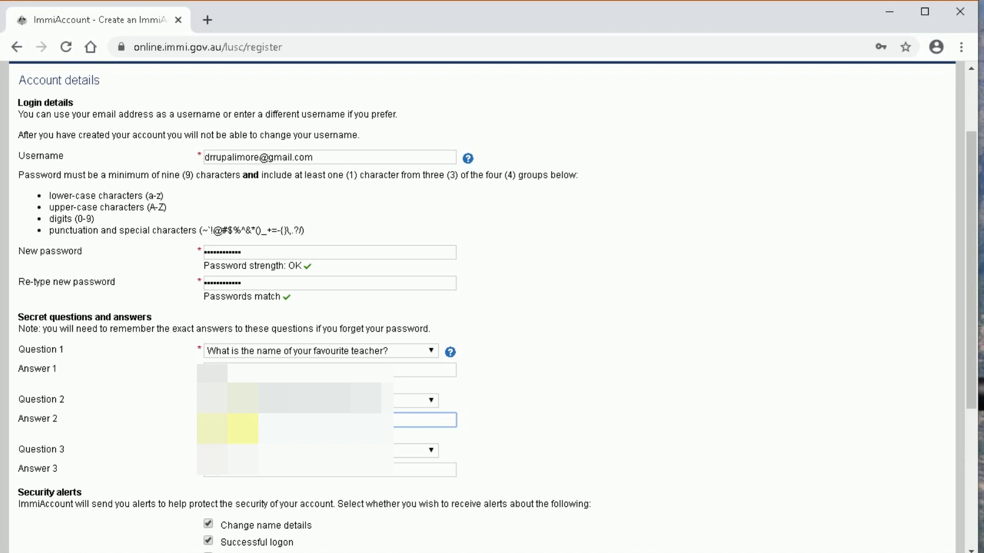
- Pick and answer a third security question, accept the terms and submit the registration
click(243, 451)
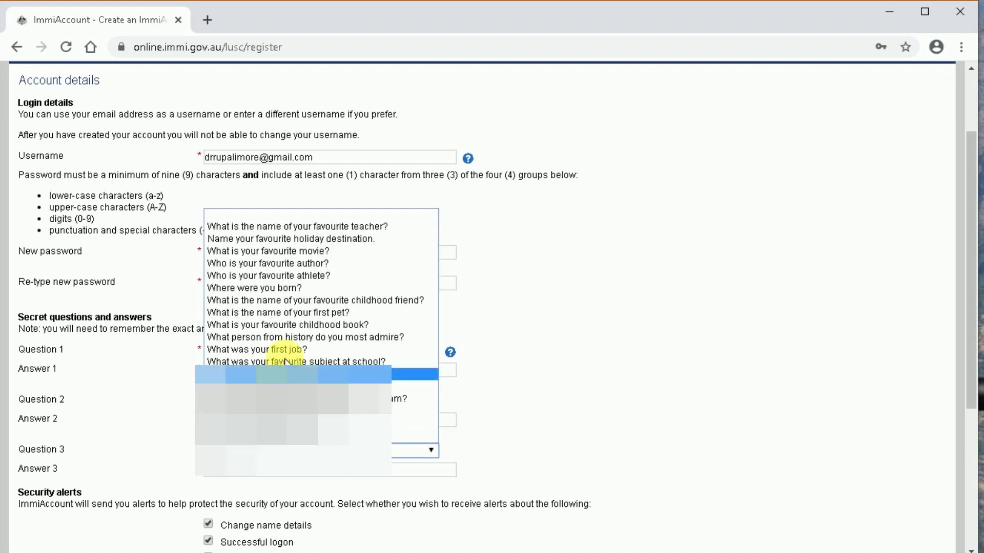
click(285, 345)
click(239, 472)
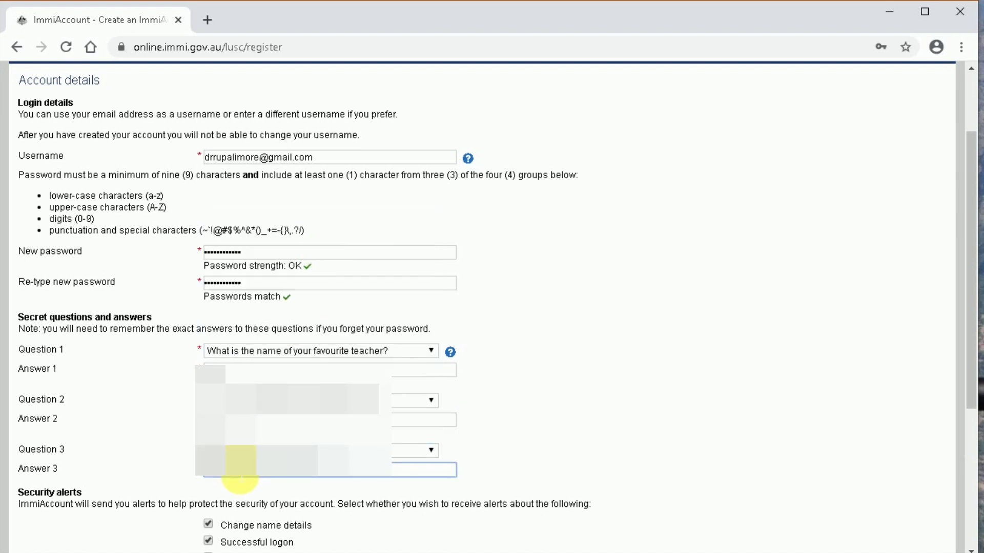
scroll(339, 466, down, 2)
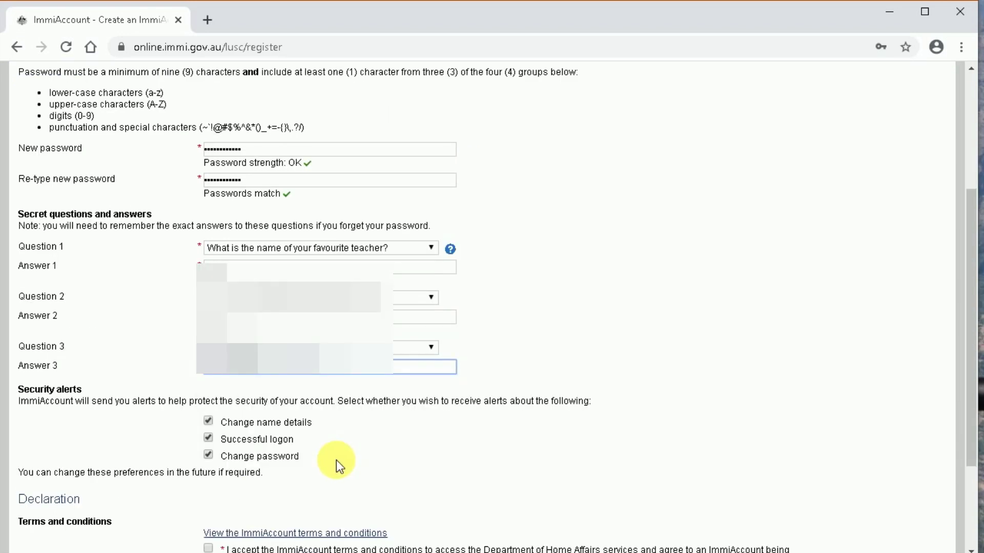
scroll(336, 460, down, 3)
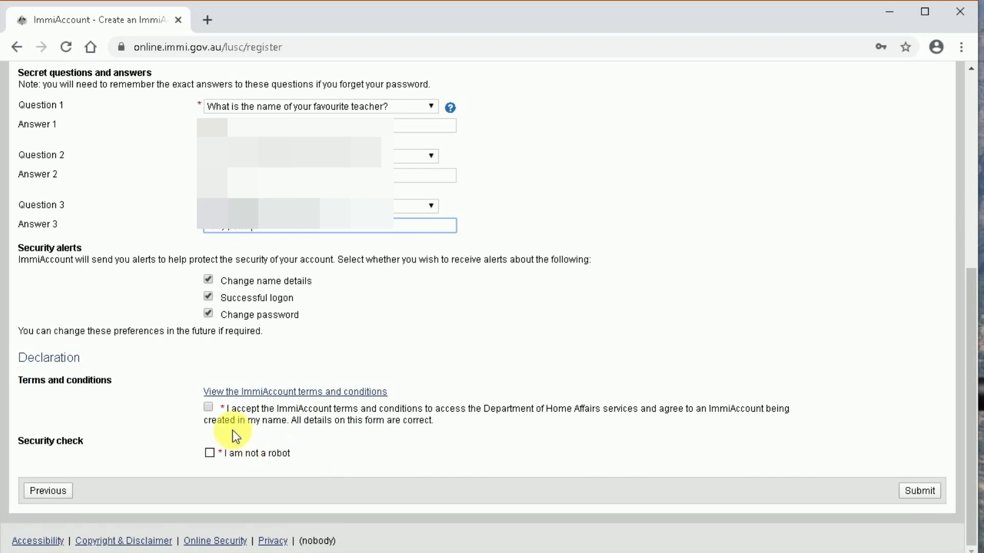
click(208, 408)
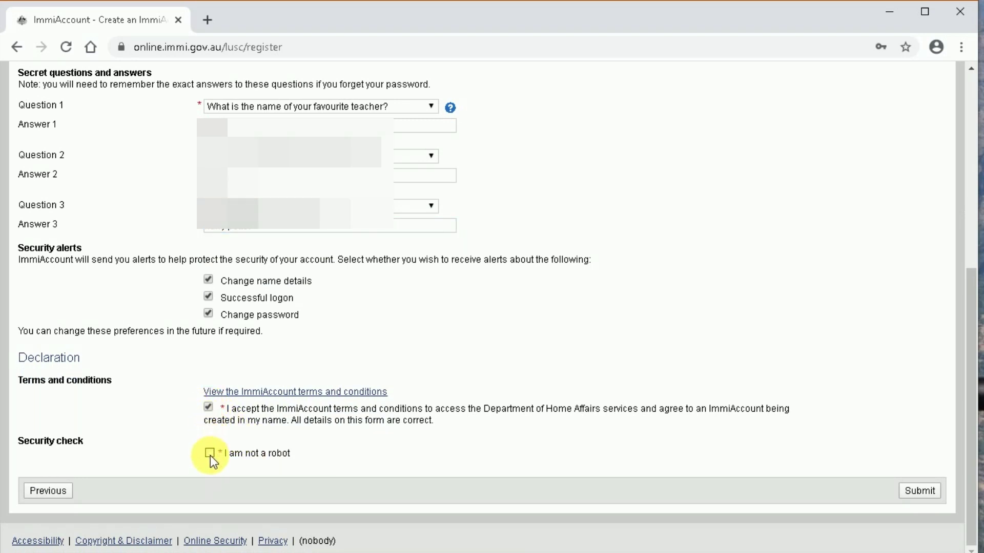
click(921, 491)
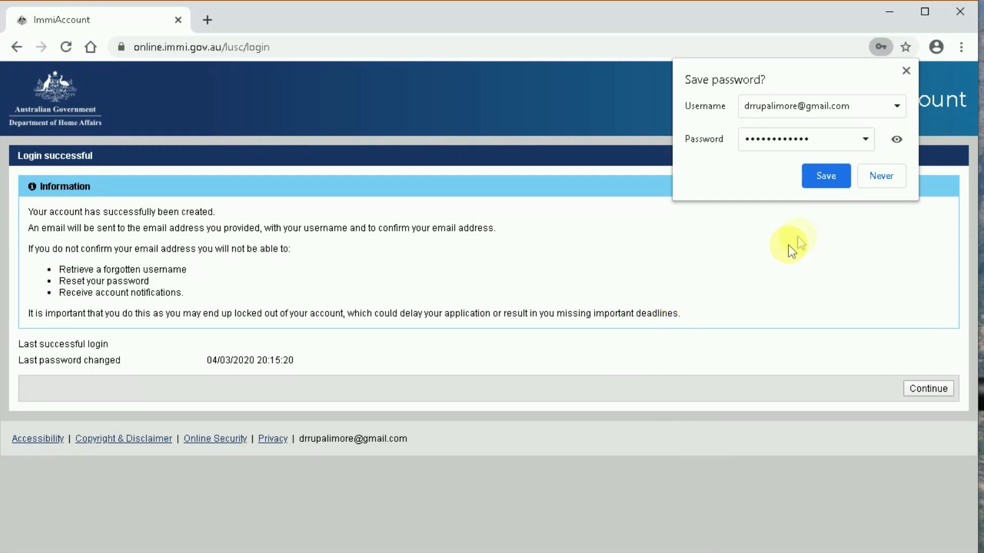
- Decline Chrome's offer to save the password and continue to My applications
click(880, 179)
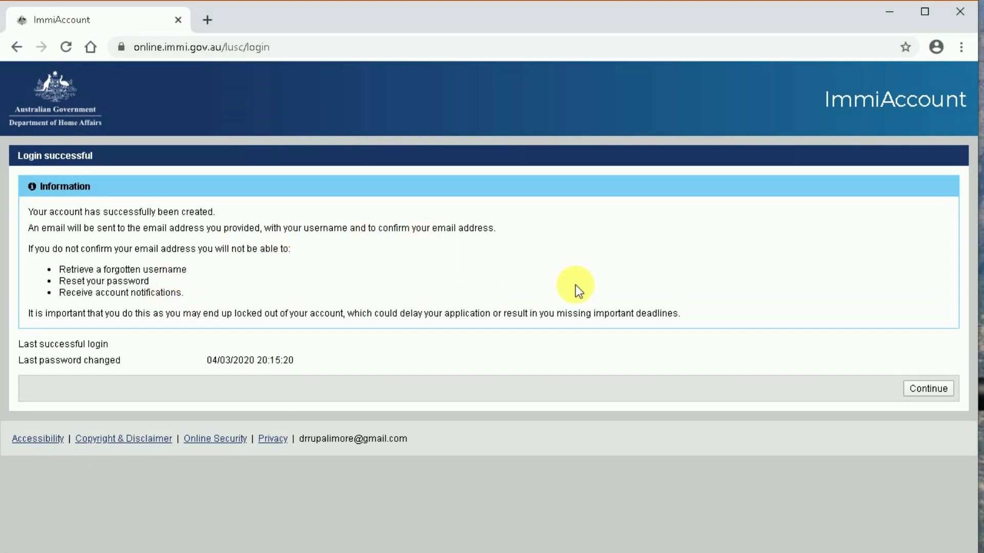
click(928, 389)
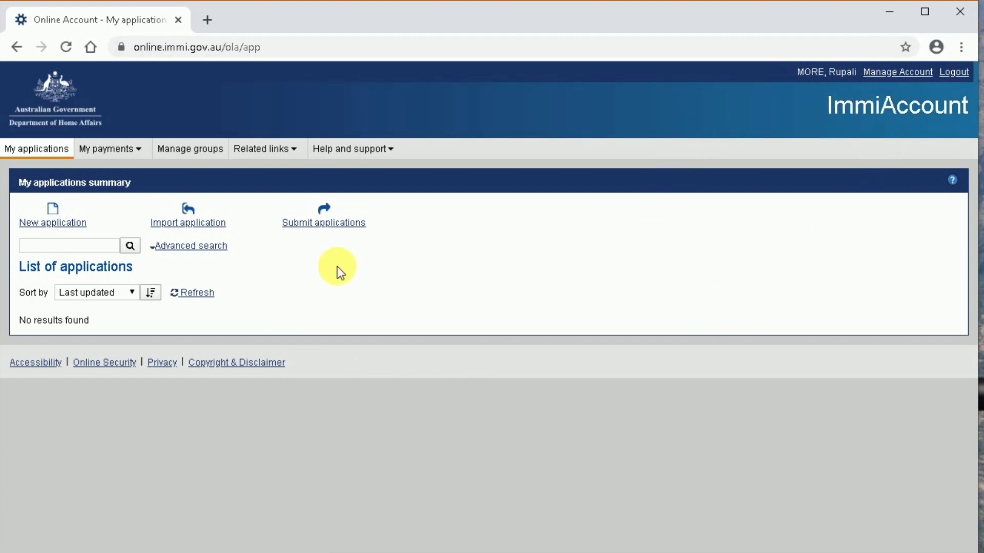
- Start a new application and choose Visitor Visa (600) under the Visitor category
click(64, 224)
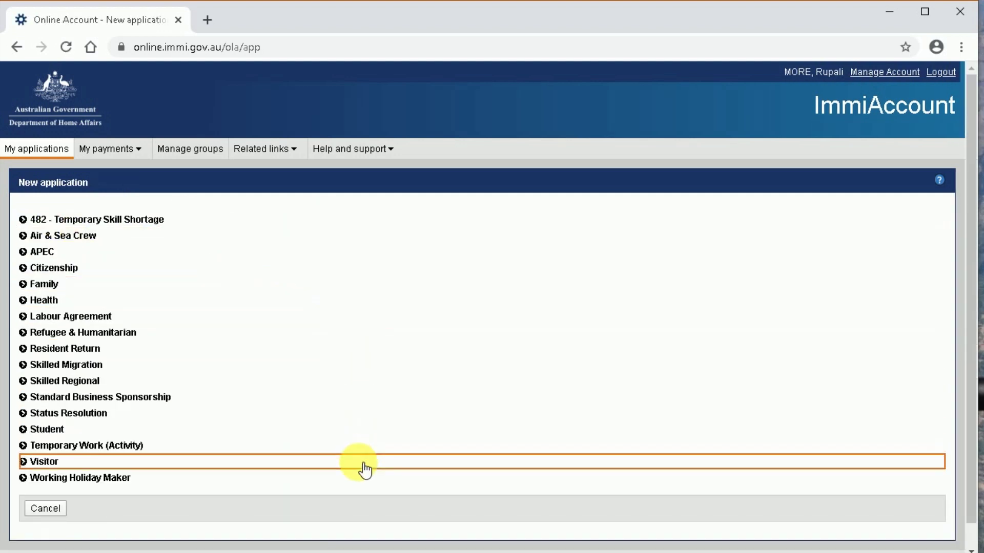
click(54, 467)
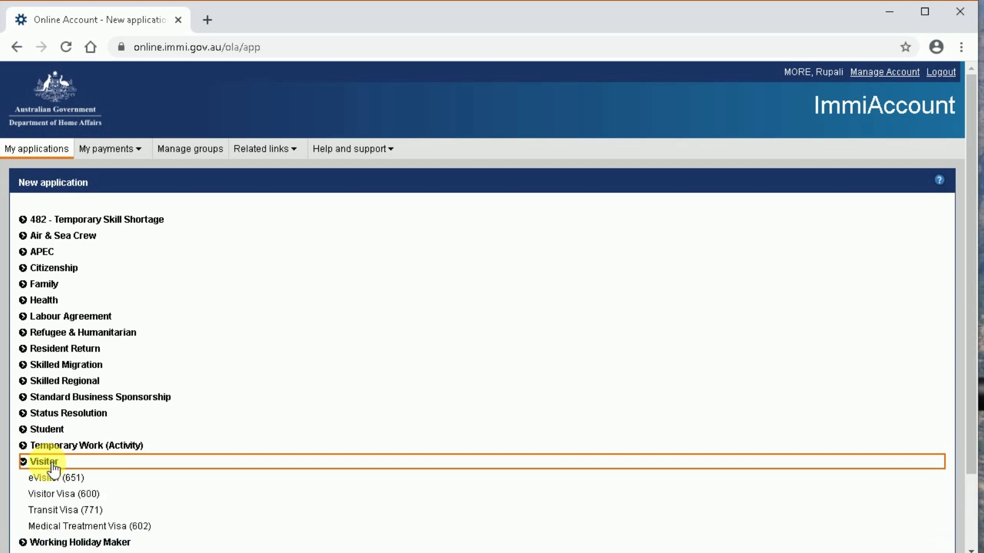
click(72, 496)
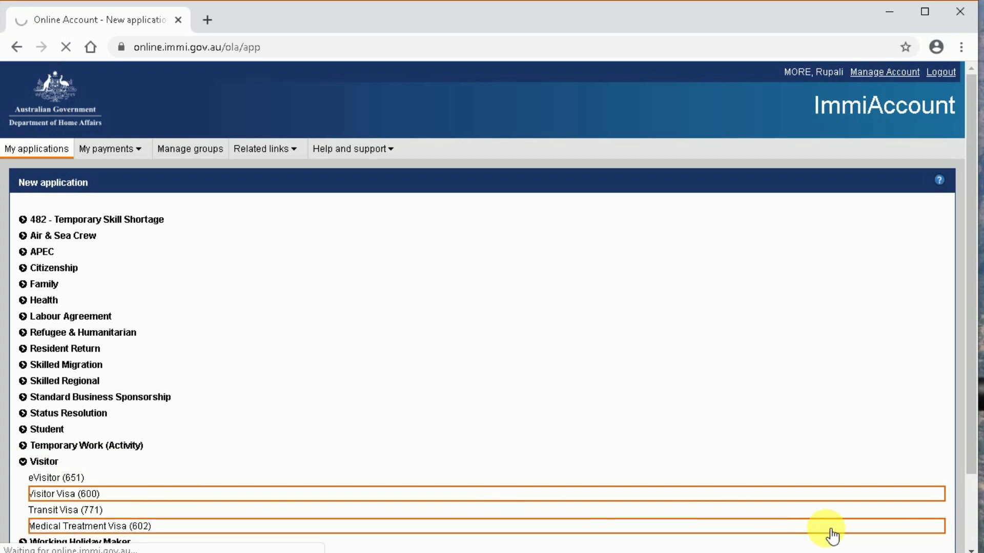
scroll(845, 463, down, 2)
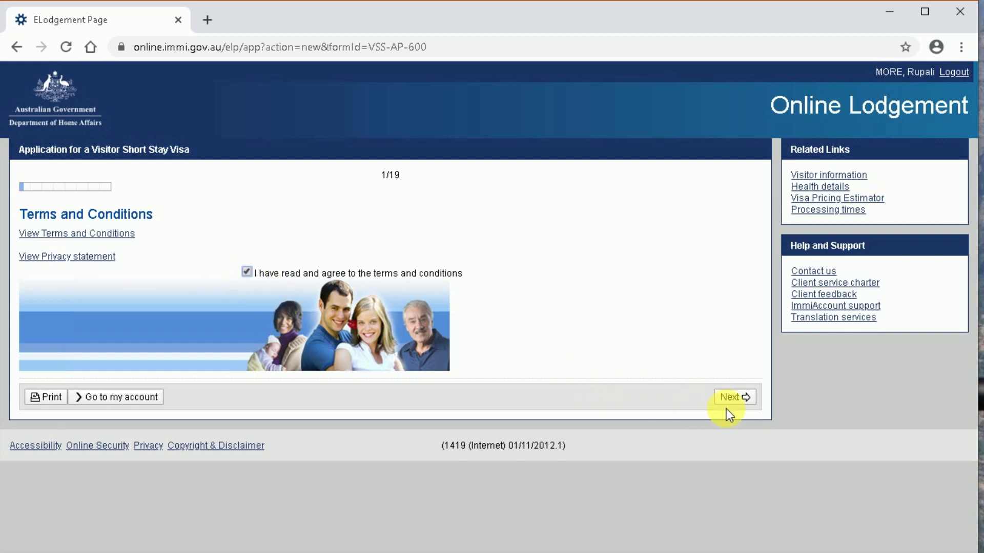
- Accept the terms and record the applicant as outside Australia, currently in INDIA
click(738, 398)
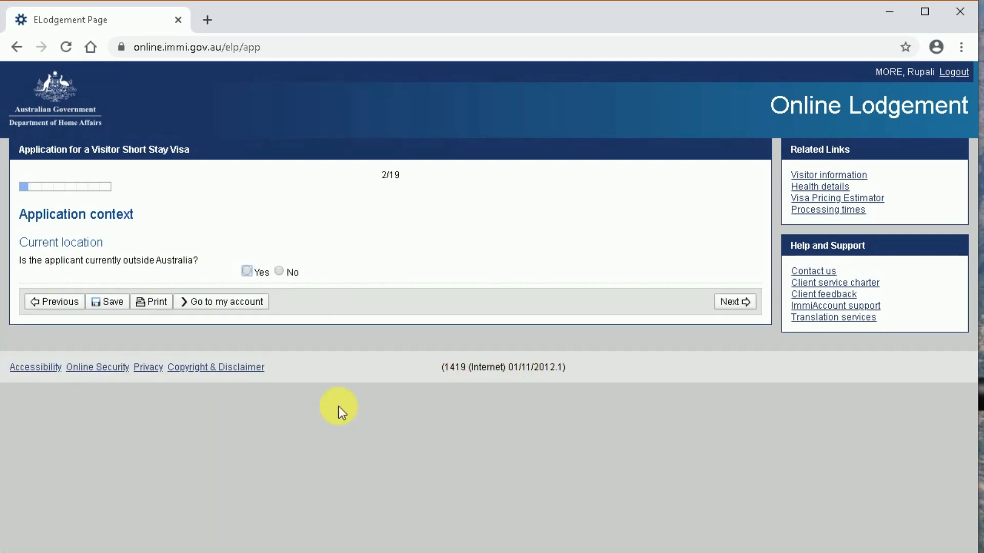
click(246, 273)
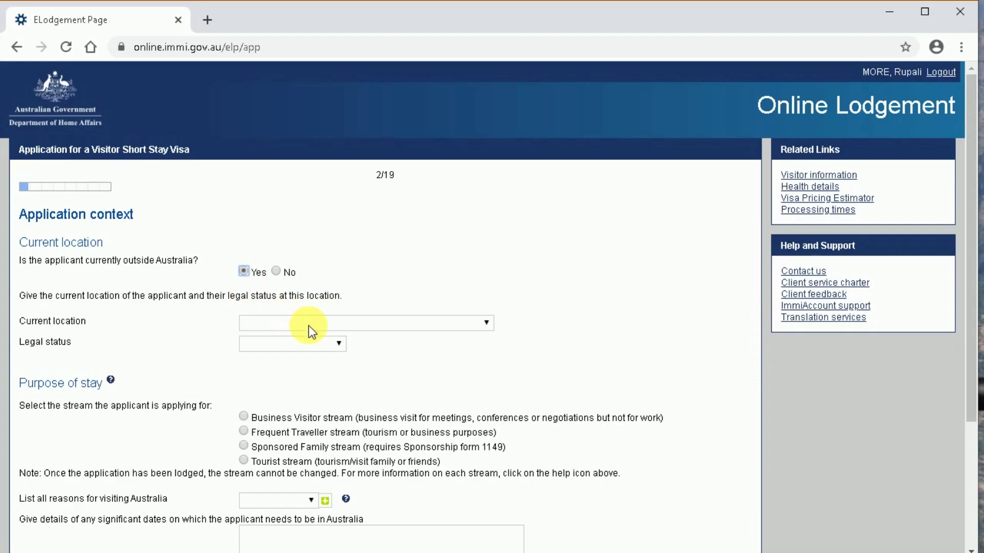
click(366, 326)
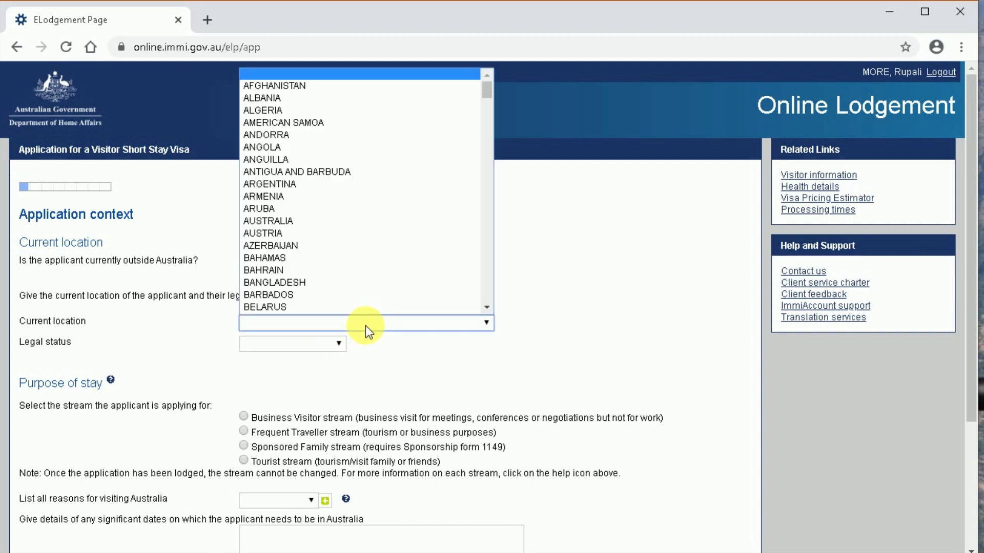
text(india)
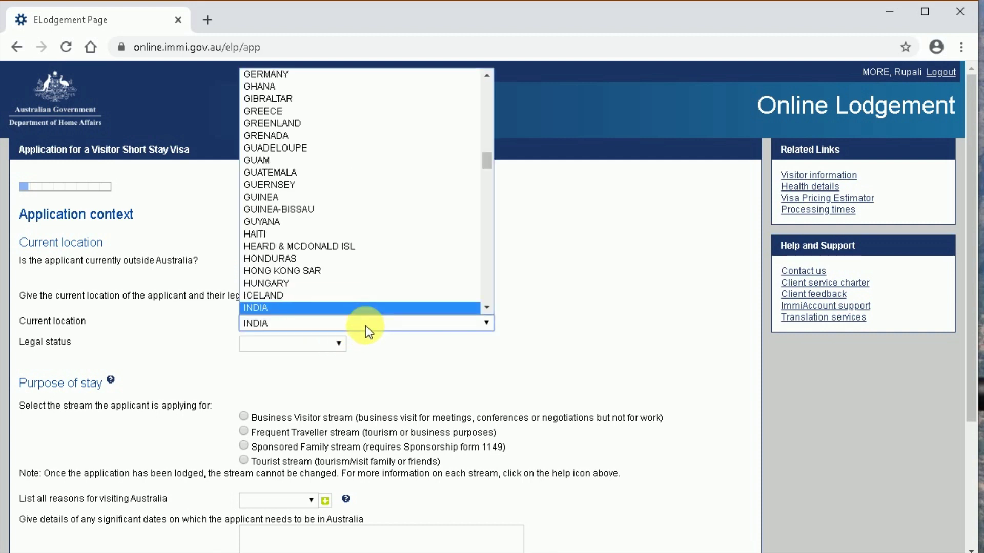
key(Return)
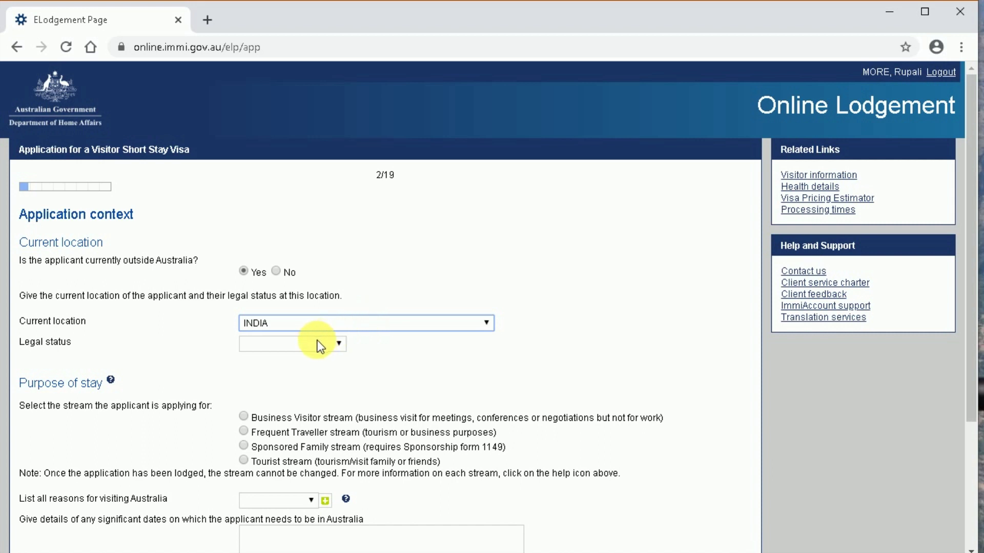
- Set the legal status to Citizen and select the Tourist stream
click(315, 342)
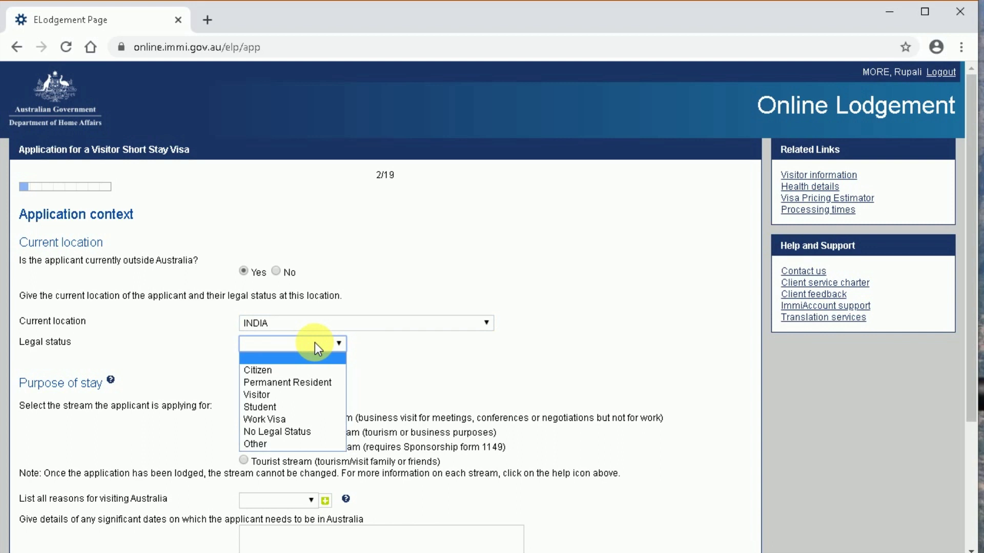
click(302, 370)
click(300, 384)
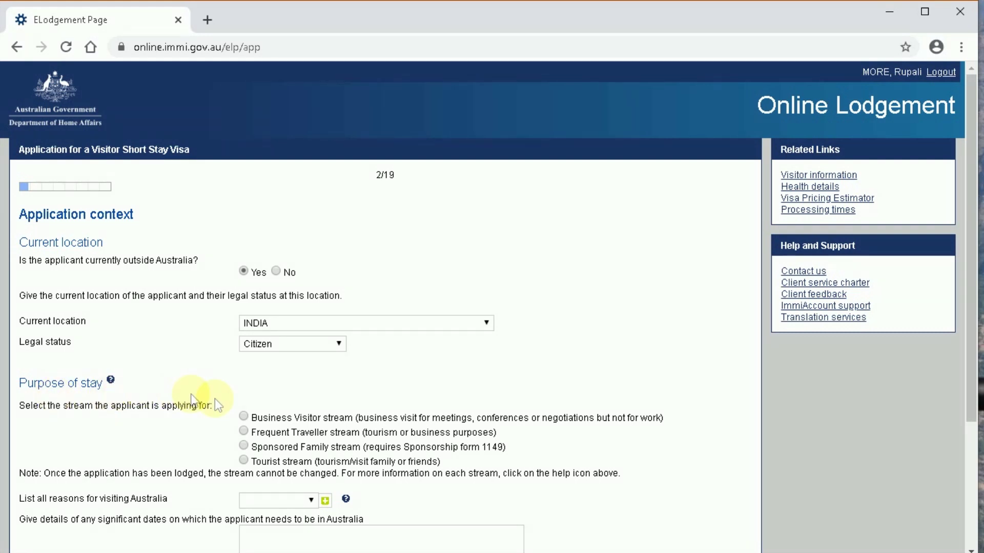
click(244, 461)
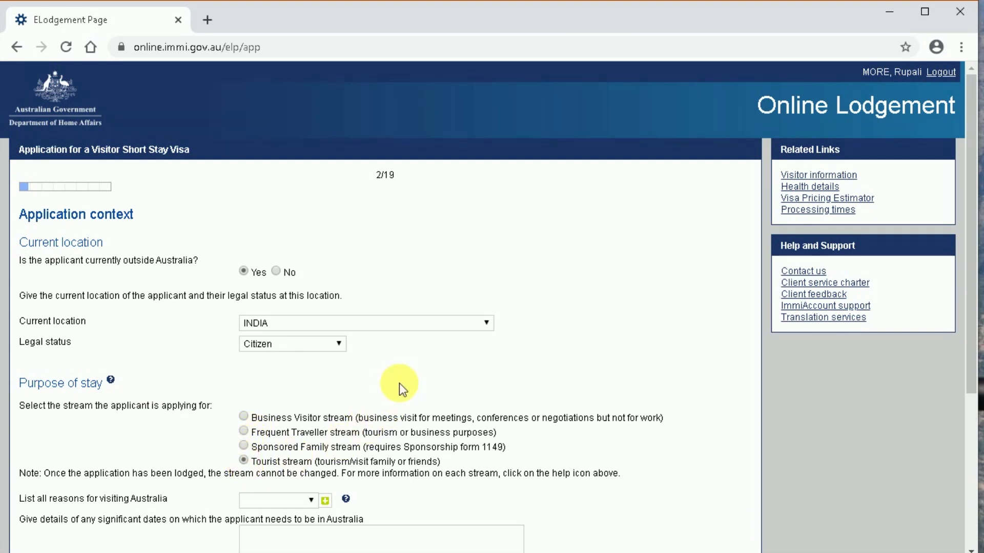
scroll(399, 383, down, 2)
scroll(399, 385, up, 2)
scroll(398, 383, down, 2)
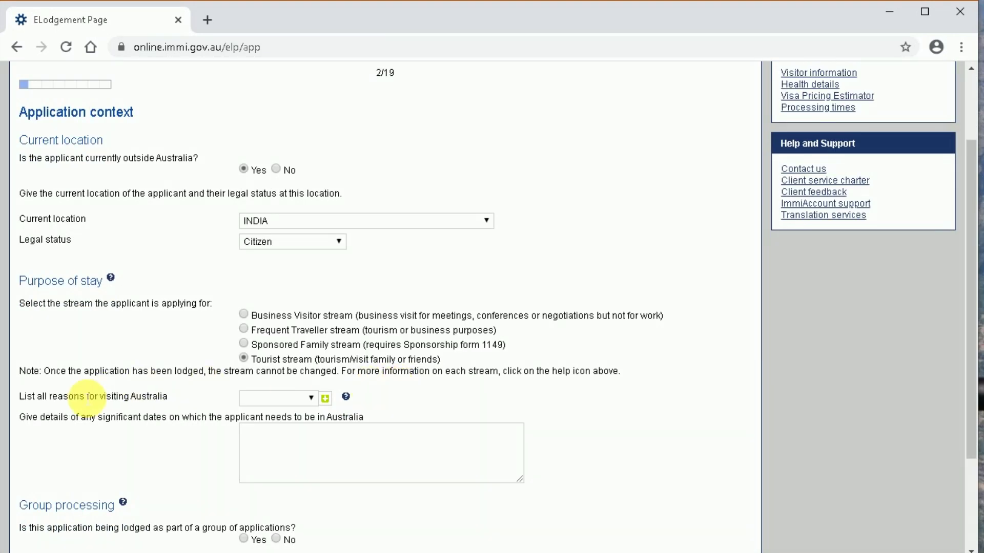
- Give Tourism as reason, dates '01 May 2020 to 20 May 2020', and No to group and special-entry questions
click(263, 400)
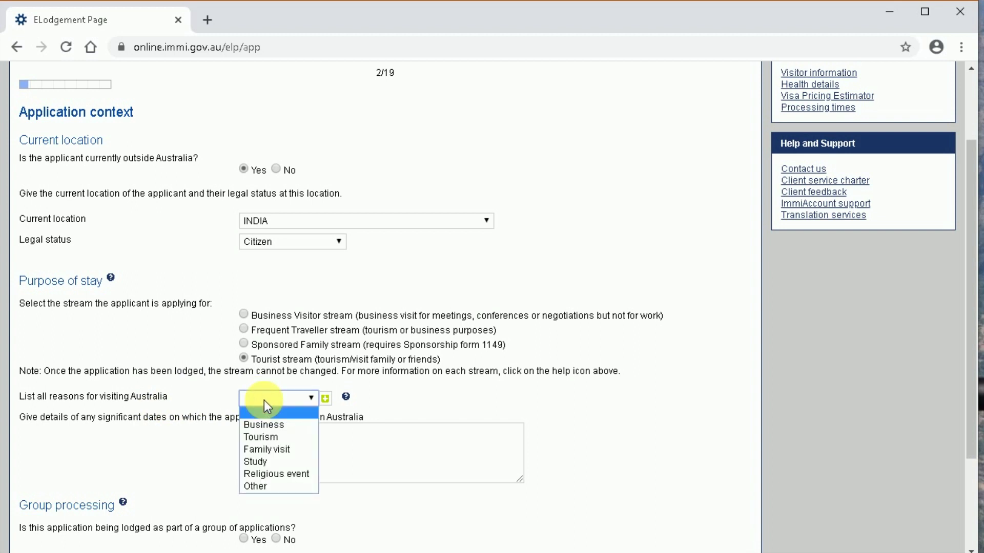
click(269, 437)
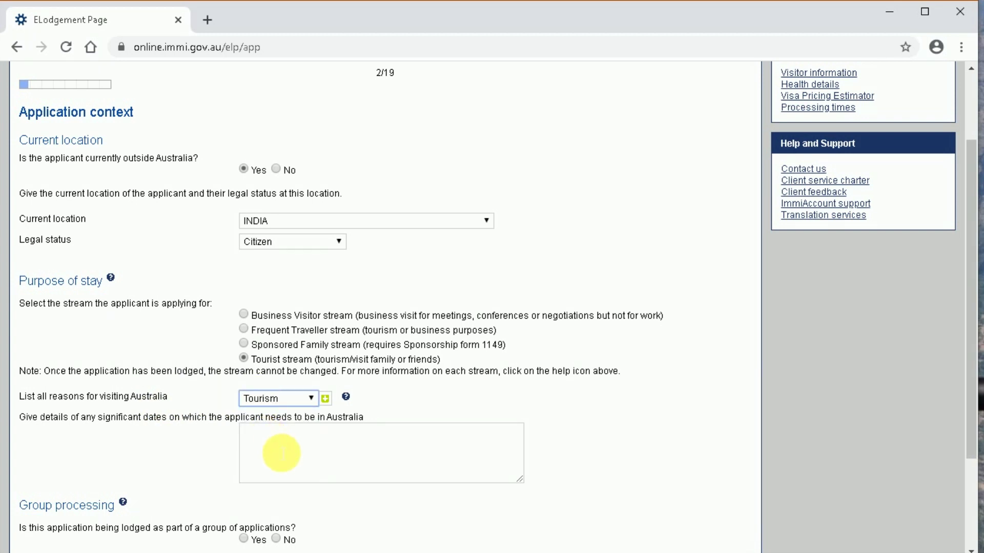
click(281, 453)
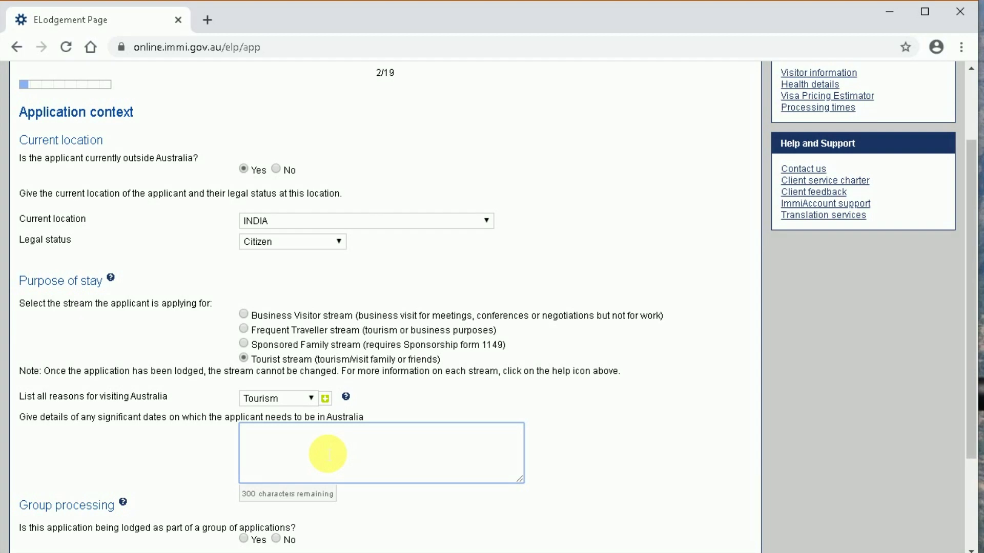
text(01 May 2020 to 20 May 2020)
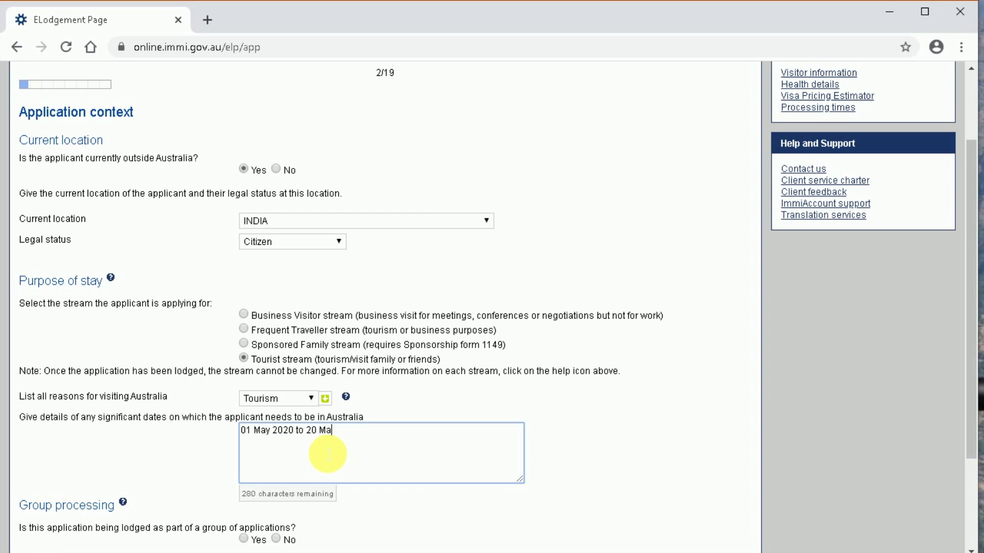
scroll(328, 454, down, 3)
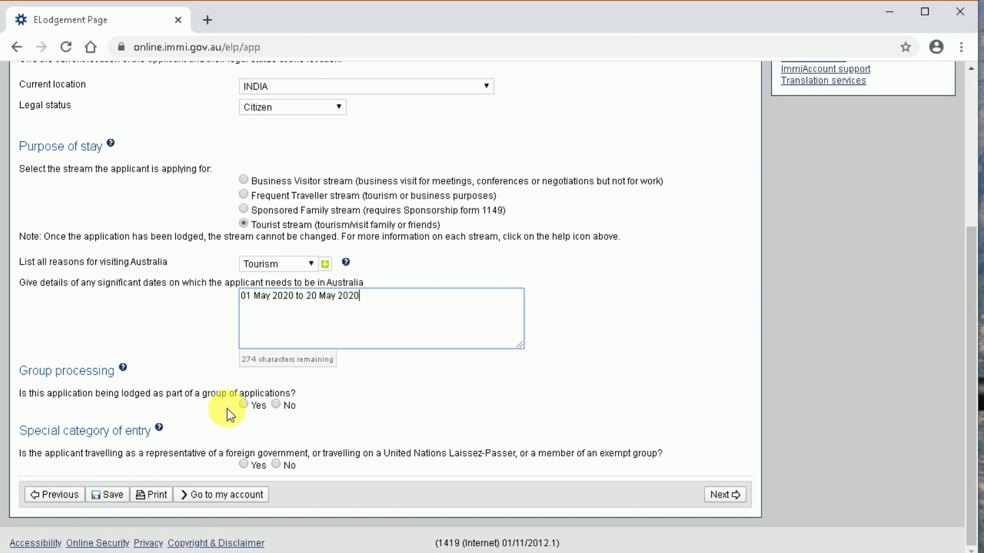
click(276, 404)
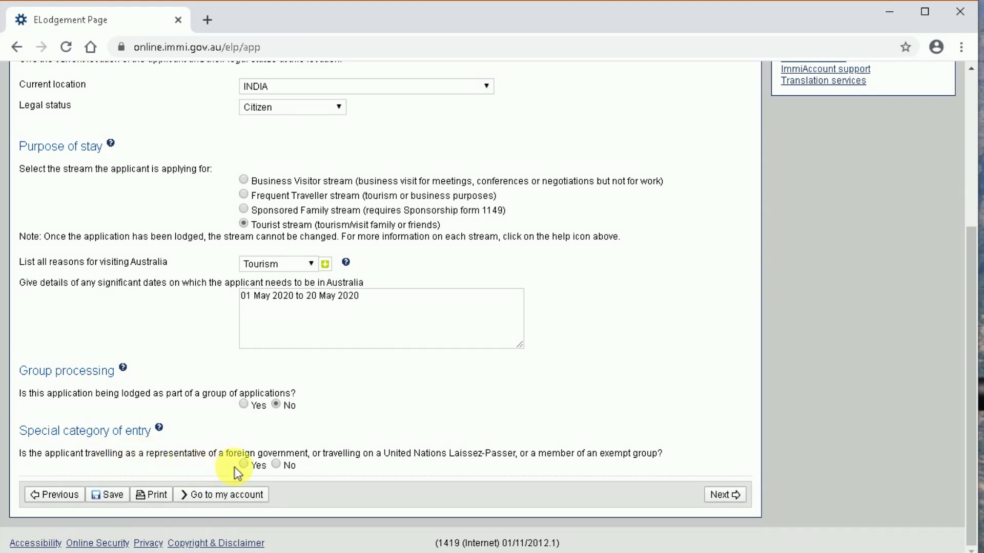
click(277, 466)
click(723, 493)
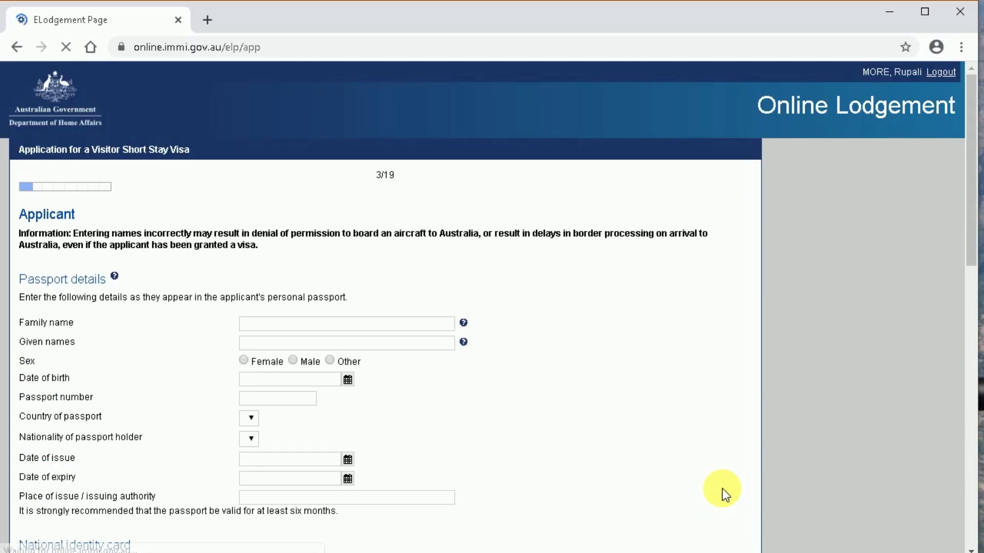
click(287, 323)
key(Tab)
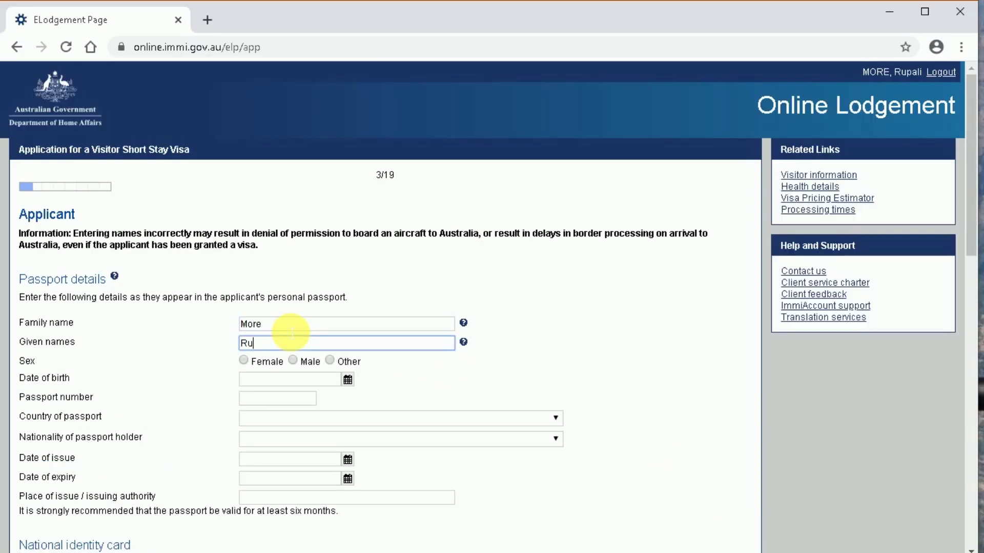
click(244, 361)
click(347, 379)
click(152, 398)
click(138, 501)
double_click(209, 397)
text(1989)
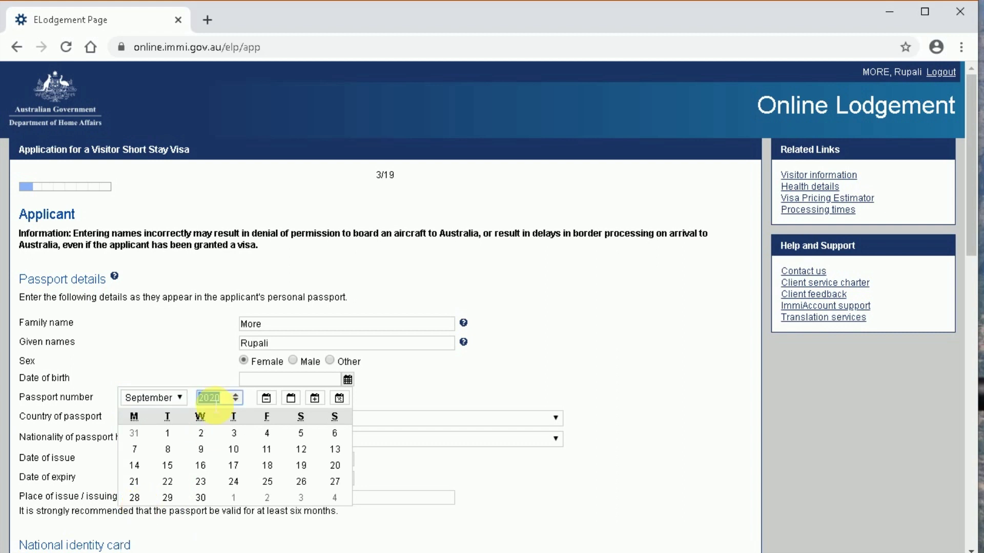
click(266, 433)
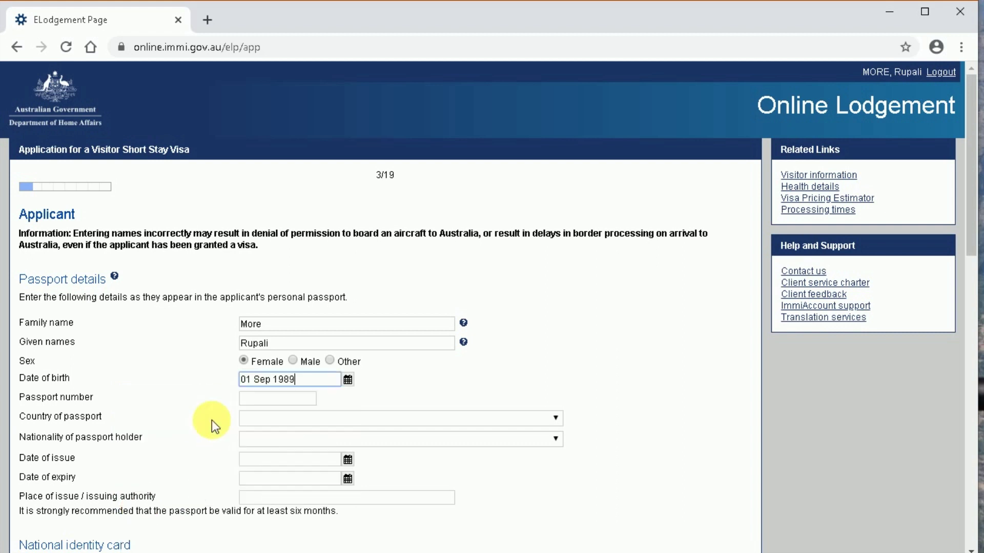
- Enter the passport number and set INDIA - IND as passport country and nationality
click(262, 403)
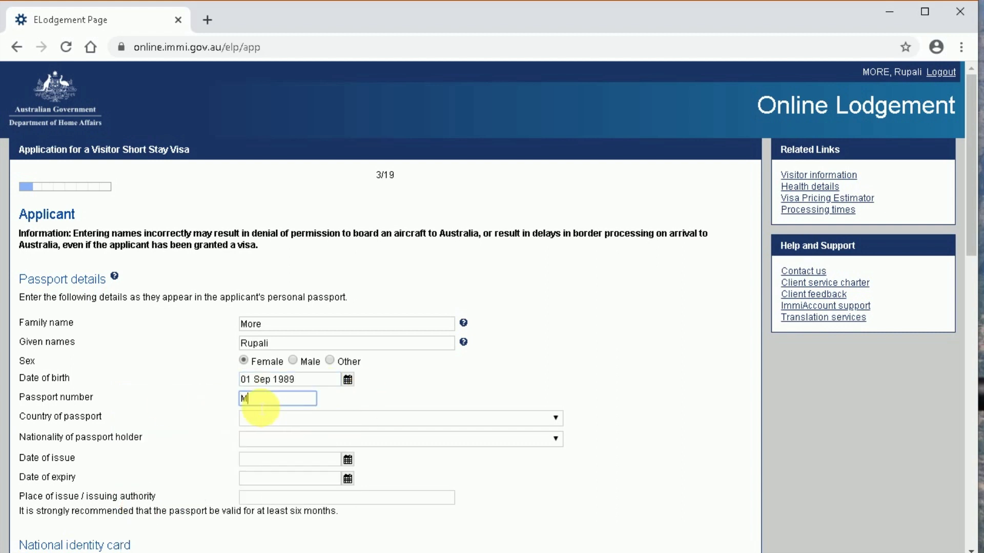
click(264, 418)
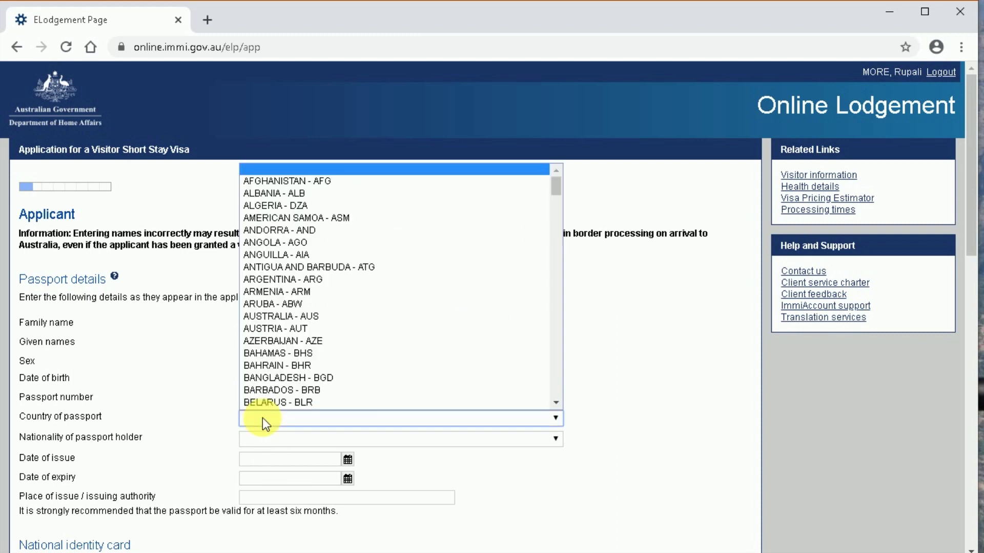
text(india)
key(Return)
click(271, 439)
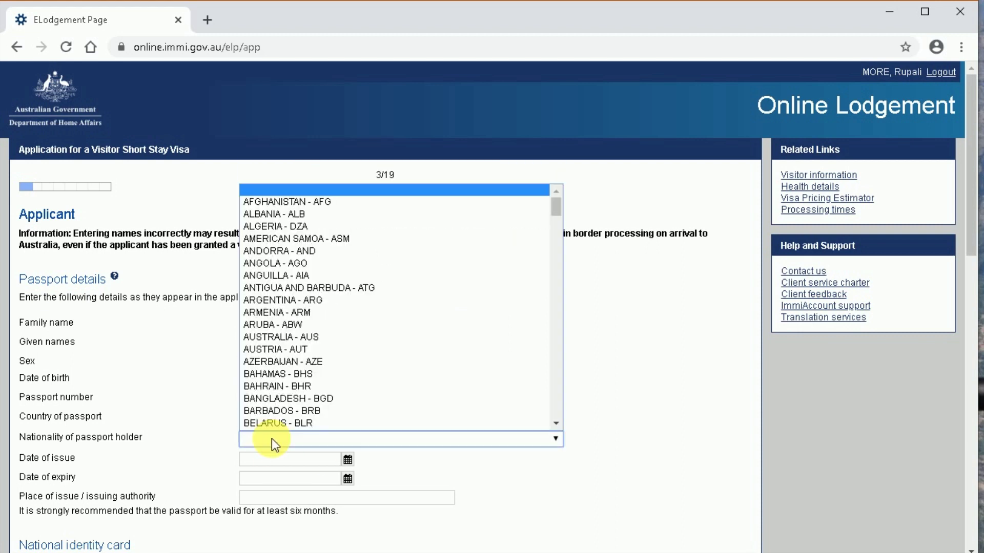
text(india)
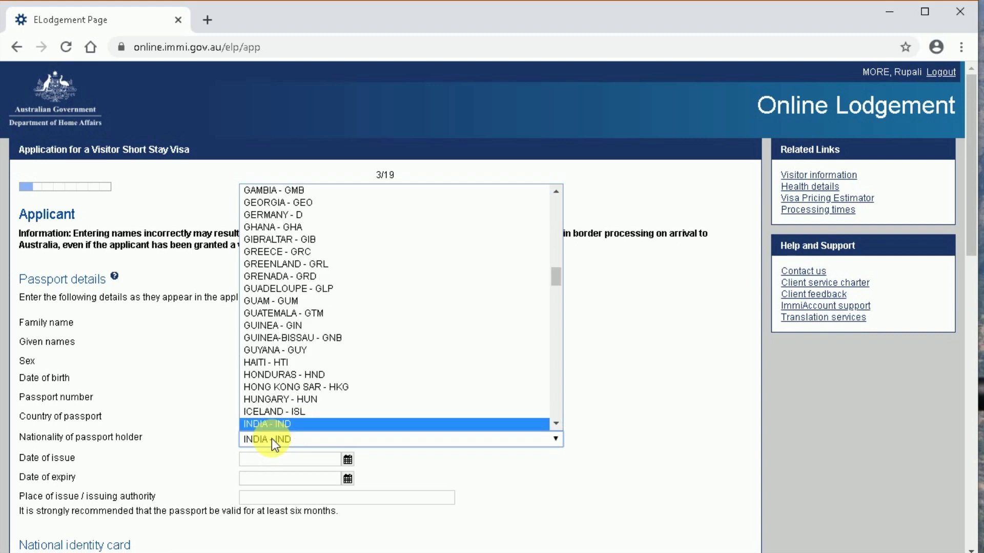
key(Return)
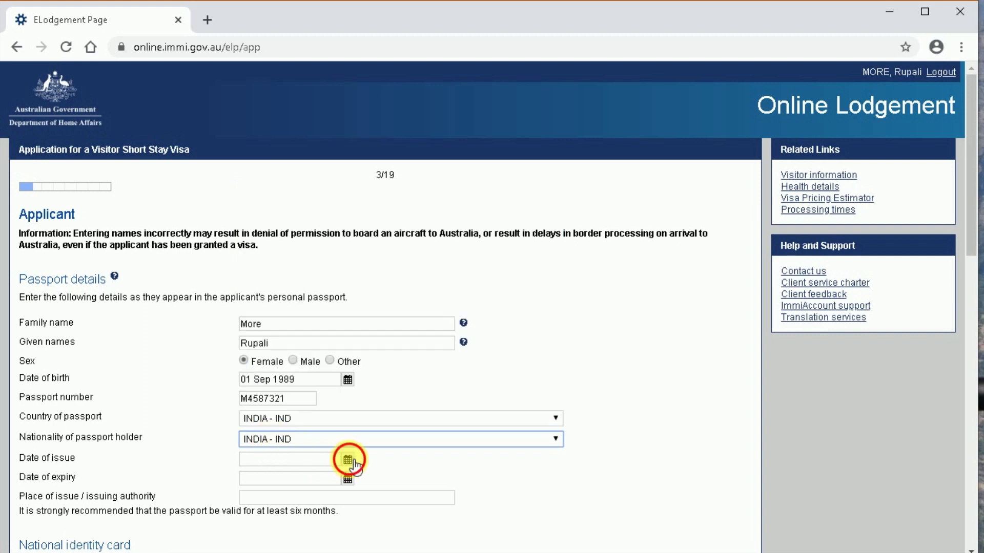
- Set the passport issue date to 09 Oct 2012 and expiry to 08 Oct 2022
click(348, 460)
click(164, 434)
click(146, 394)
click(205, 435)
text(2012)
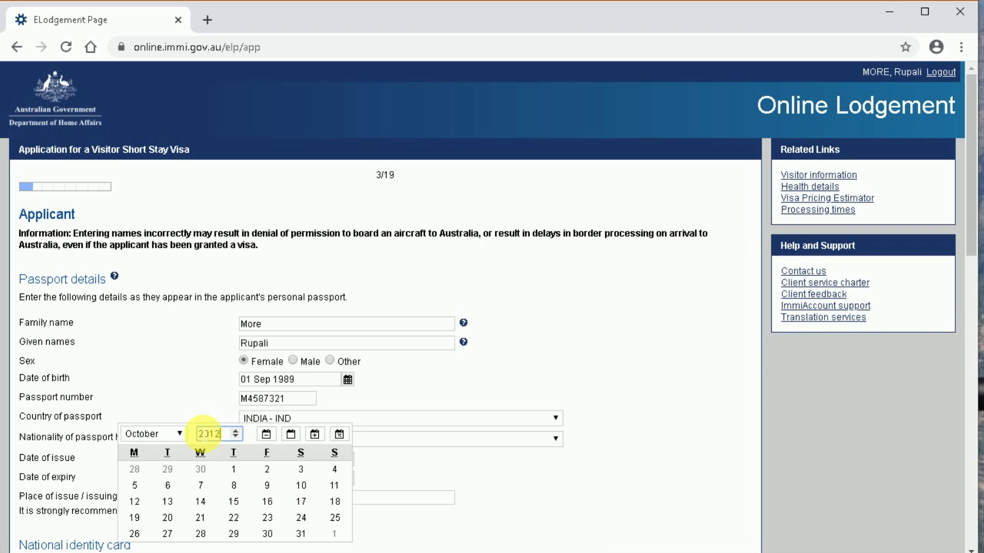
click(136, 485)
click(348, 479)
click(230, 436)
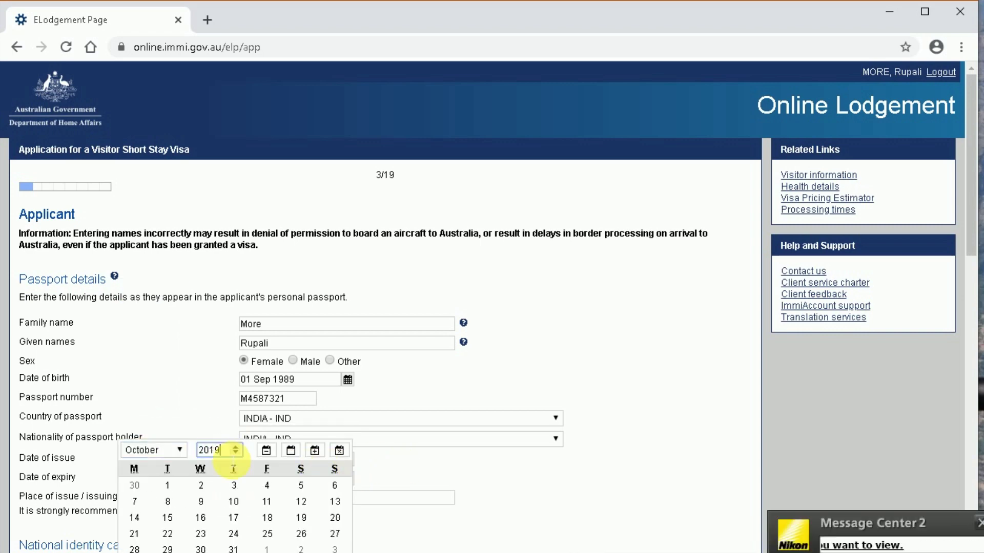
text(2022)
click(301, 486)
- Enter Thane as place of issue and answer Yes to holding a national identity card
scroll(340, 443, down, 2)
click(291, 396)
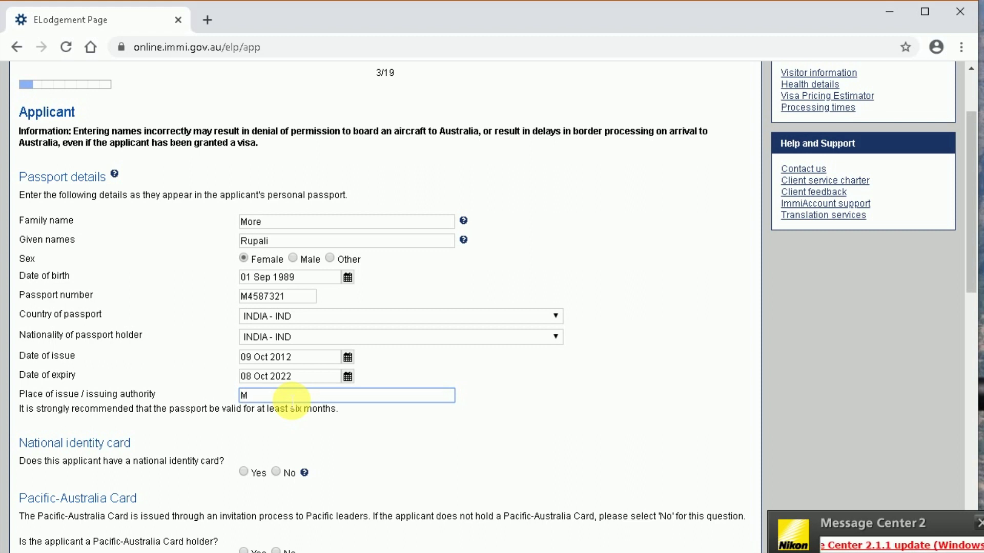
text(Thane)
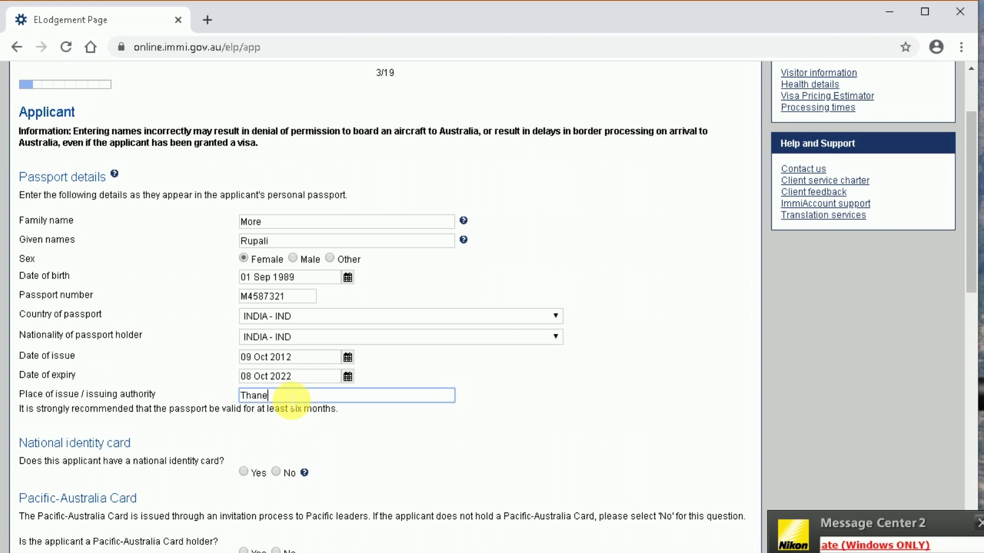
double_click(261, 396)
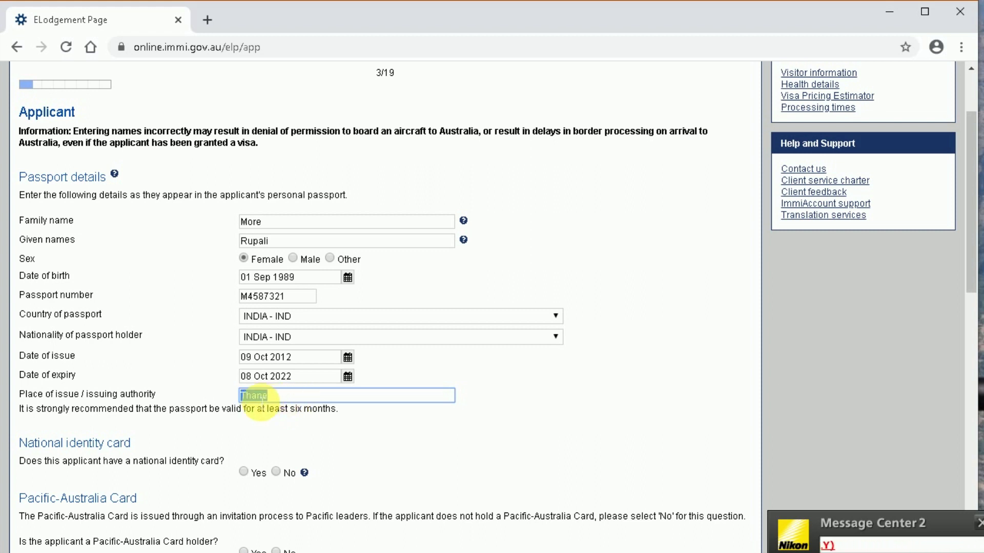
click(309, 435)
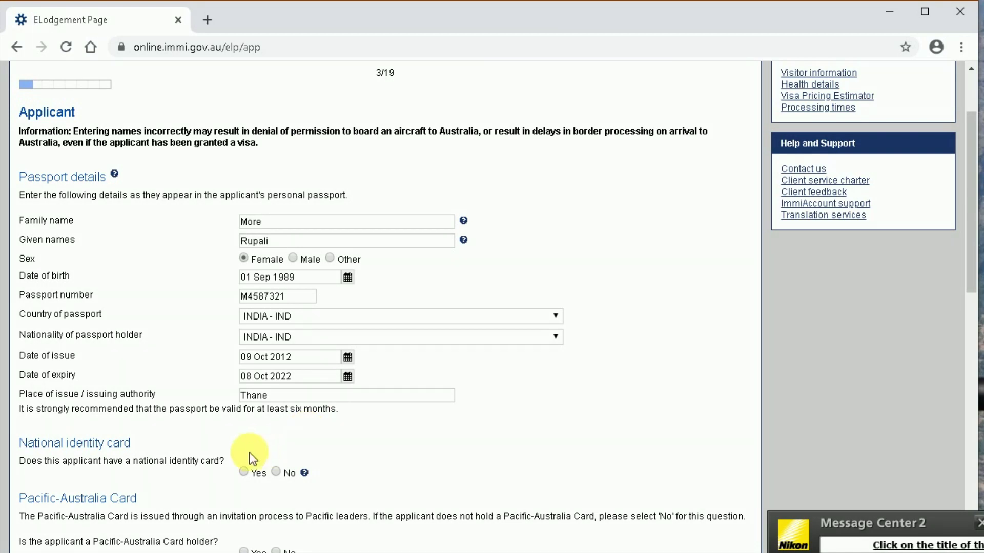
click(245, 473)
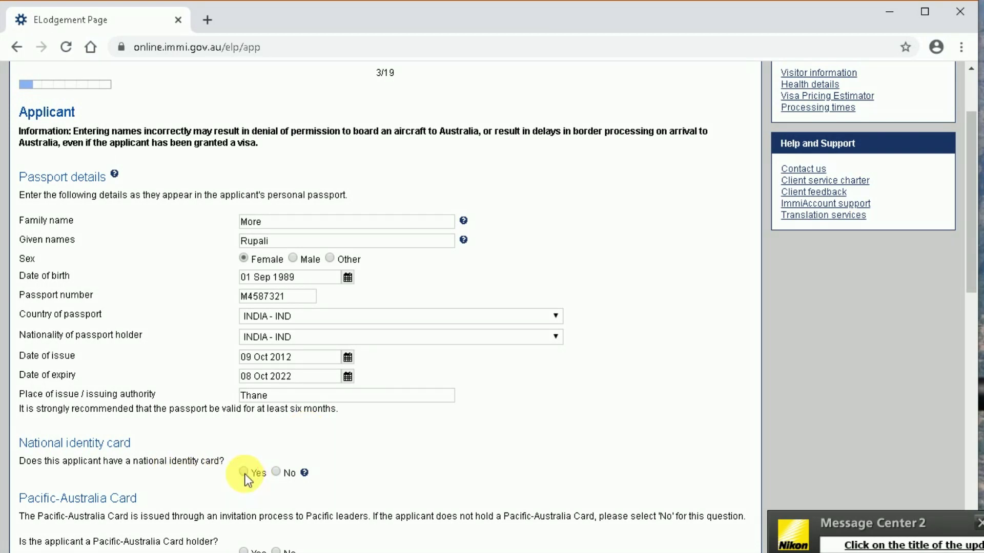
scroll(499, 424, down, 4)
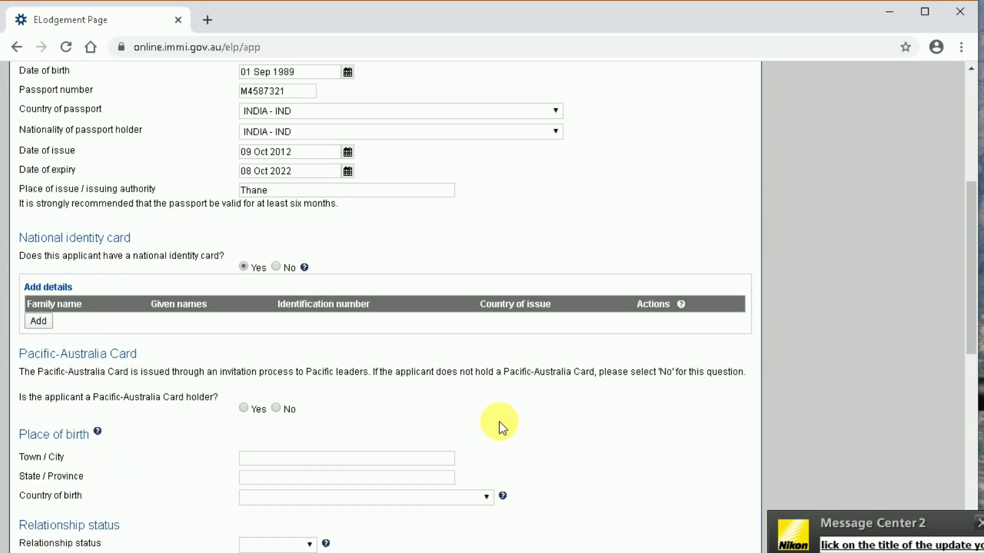
- Add an identity card entry with the applicant's names, corrected card number and INDIA as issuing country
click(40, 321)
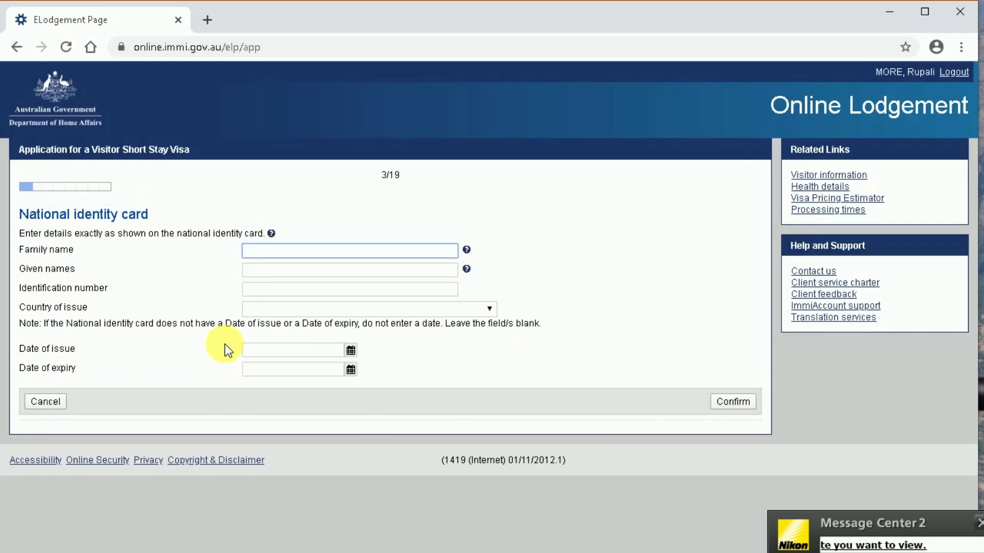
key(Tab)
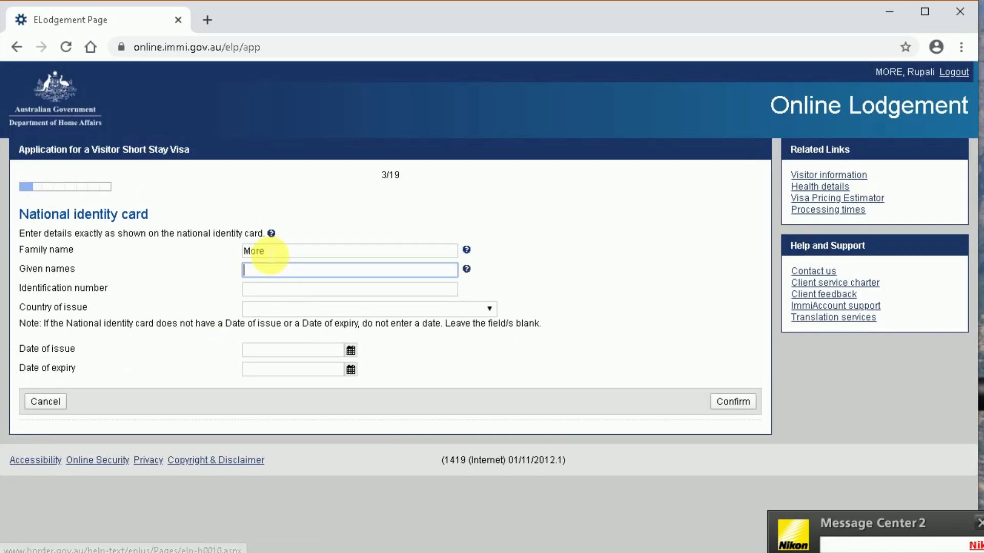
key(Tab)
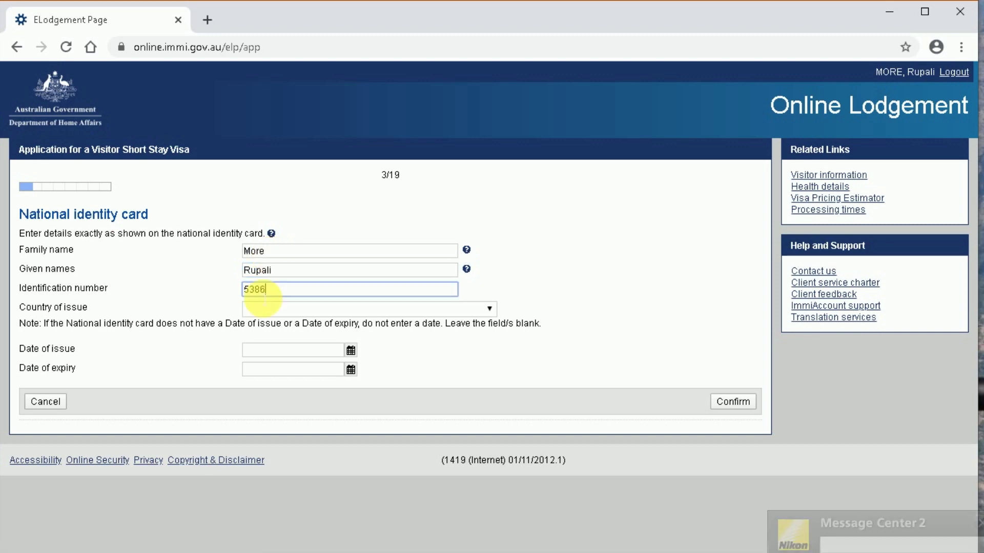
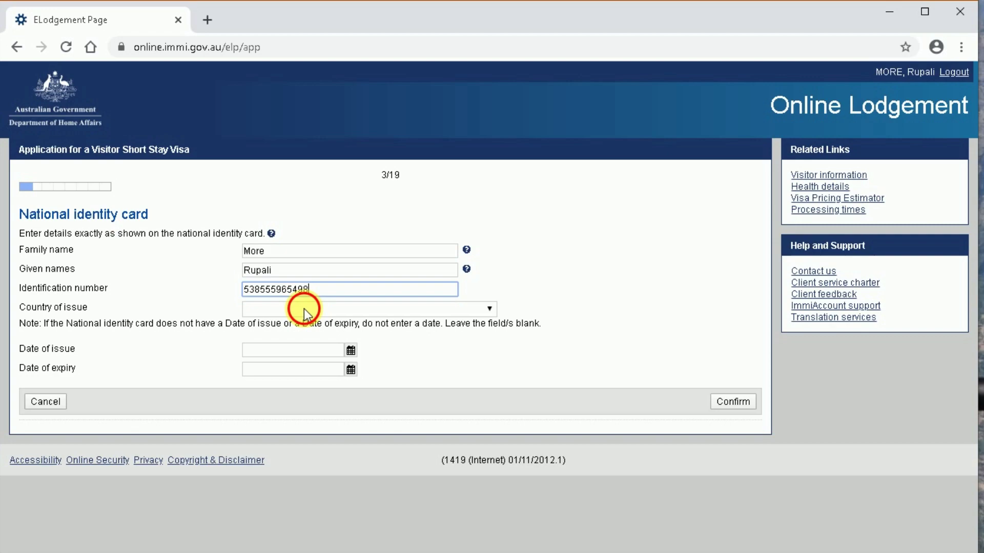
click(303, 309)
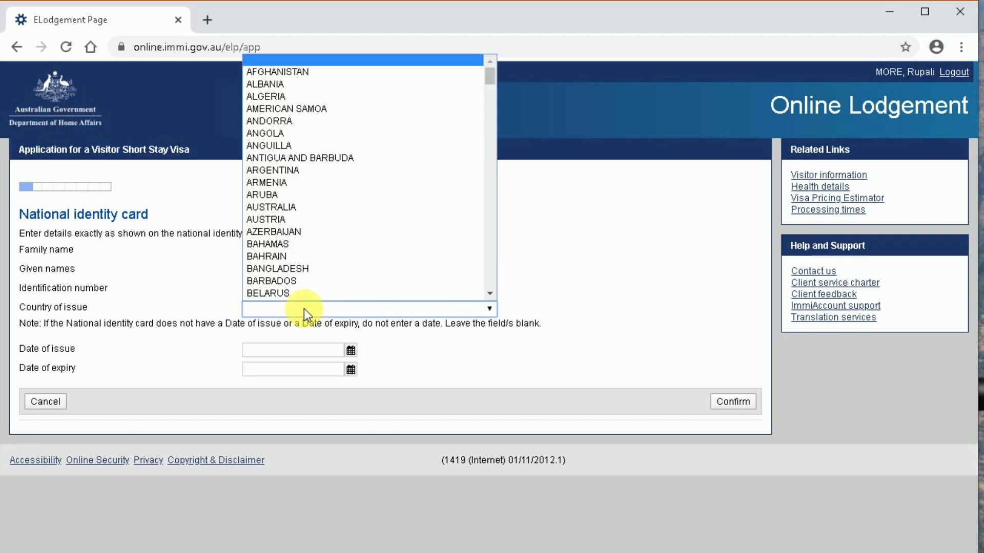
text(in)
key(Return)
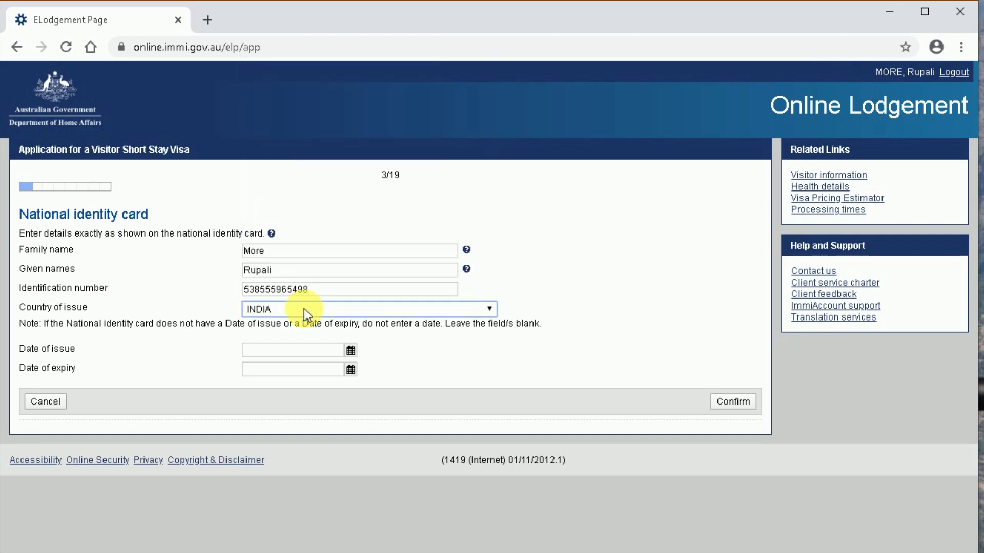
key(Tab)
click(731, 402)
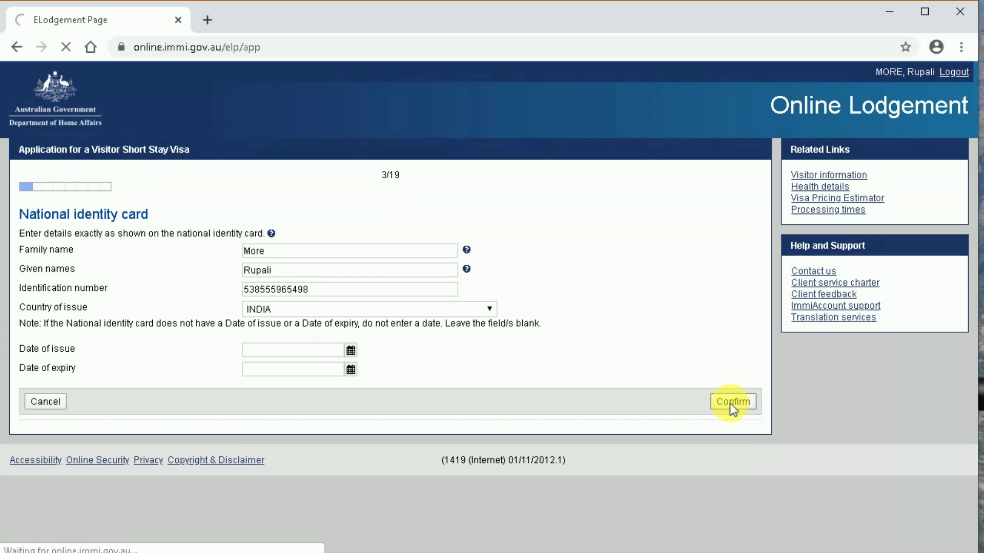
- Answer No to Pacific-Australia Card, set birthplace Mumbai, Maharashtra, INDIA, and relationship status Married
scroll(604, 399, down, 6)
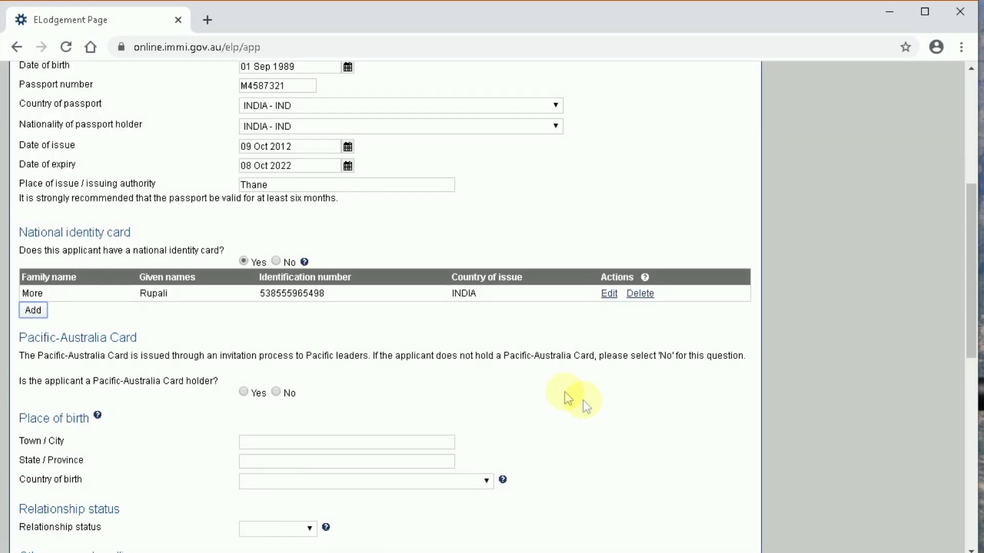
scroll(287, 382, down, 2)
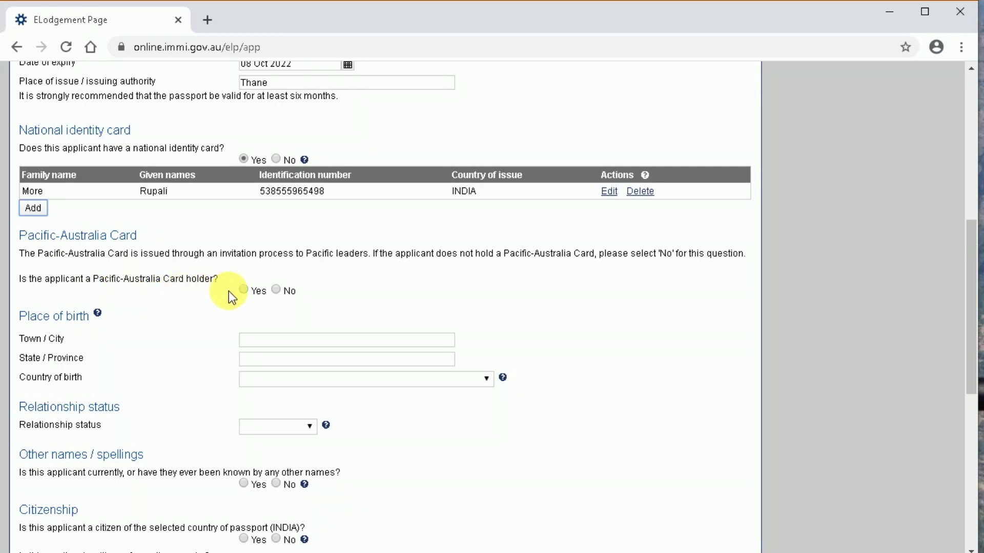
click(277, 290)
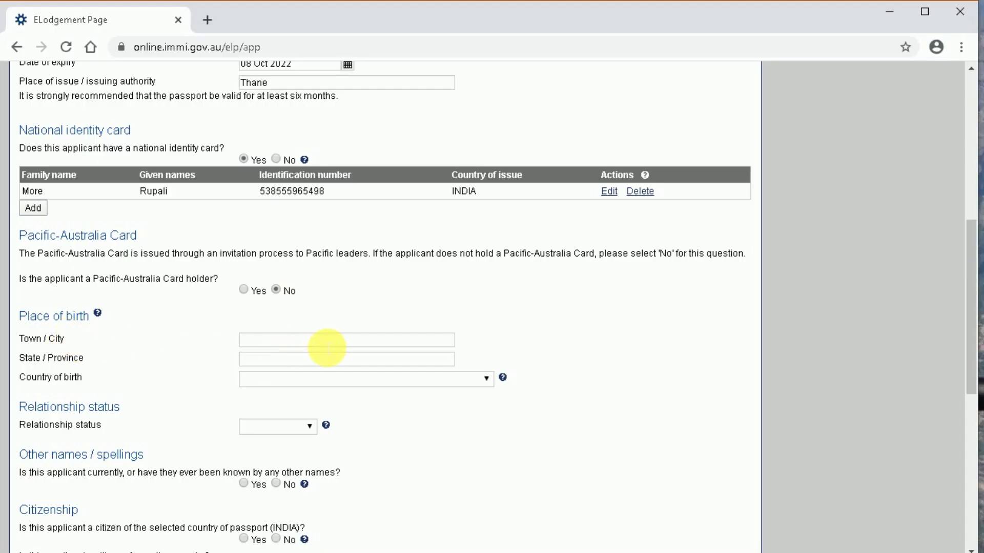
click(323, 341)
text(Mumbai)
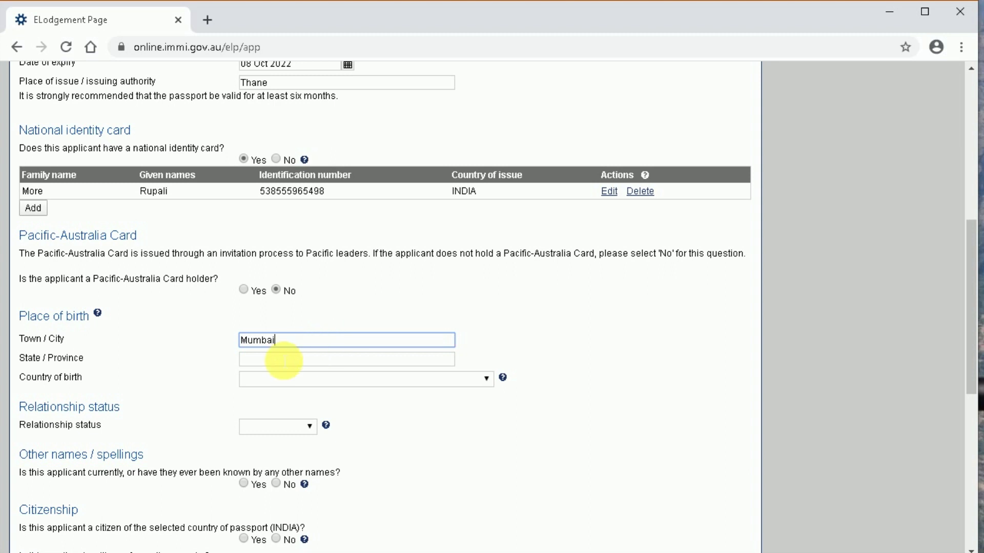
key(Tab)
text(Maharashtra)
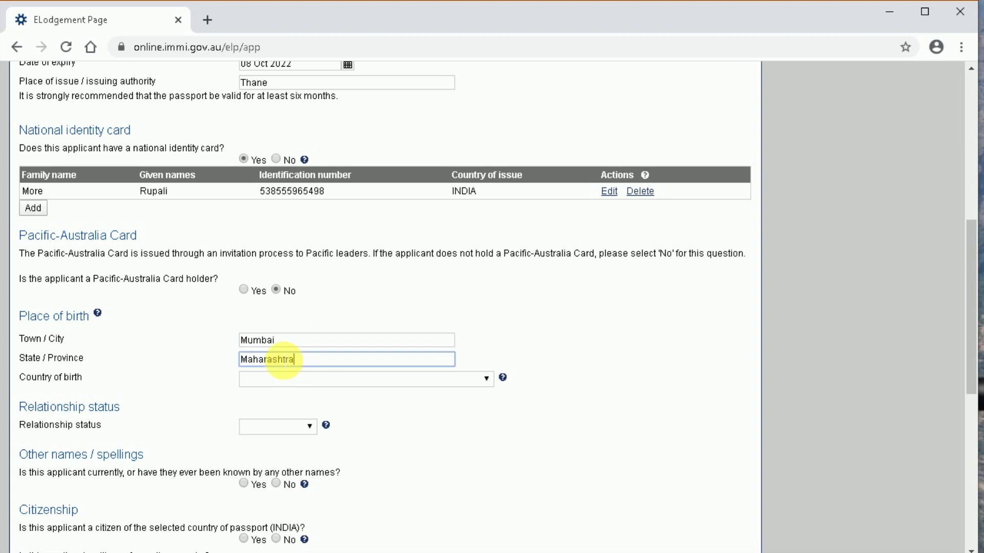
key(Tab)
click(281, 377)
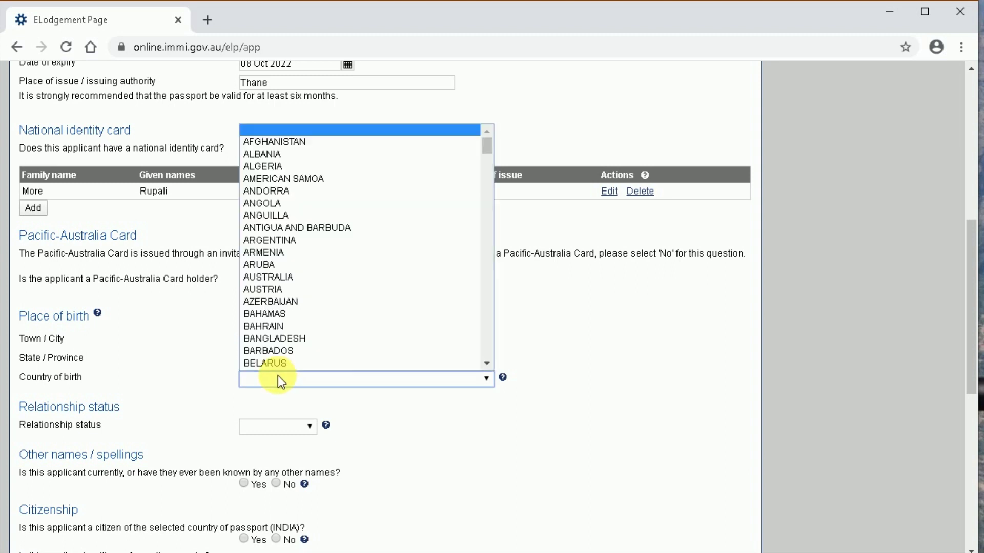
scroll(278, 376, down, 15)
click(278, 376)
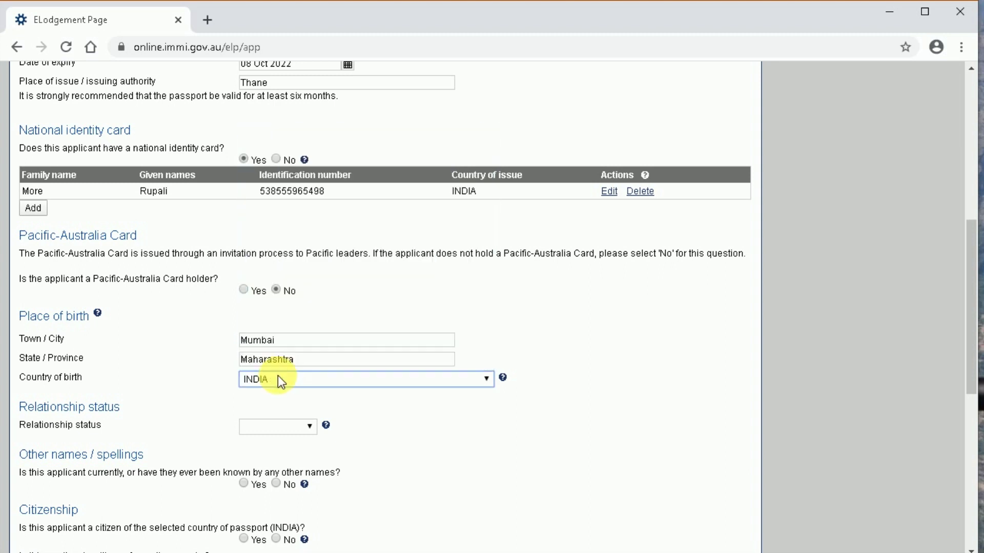
click(281, 430)
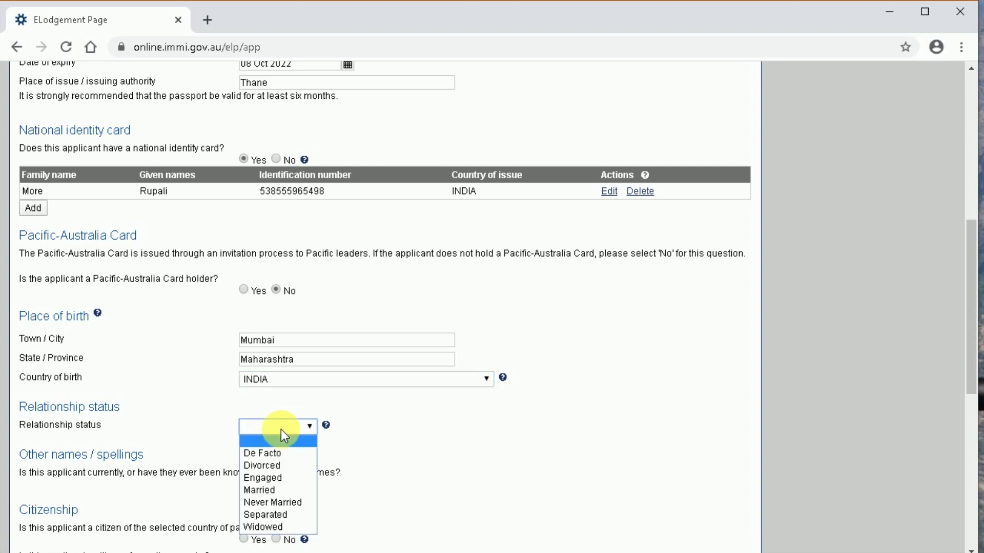
click(266, 492)
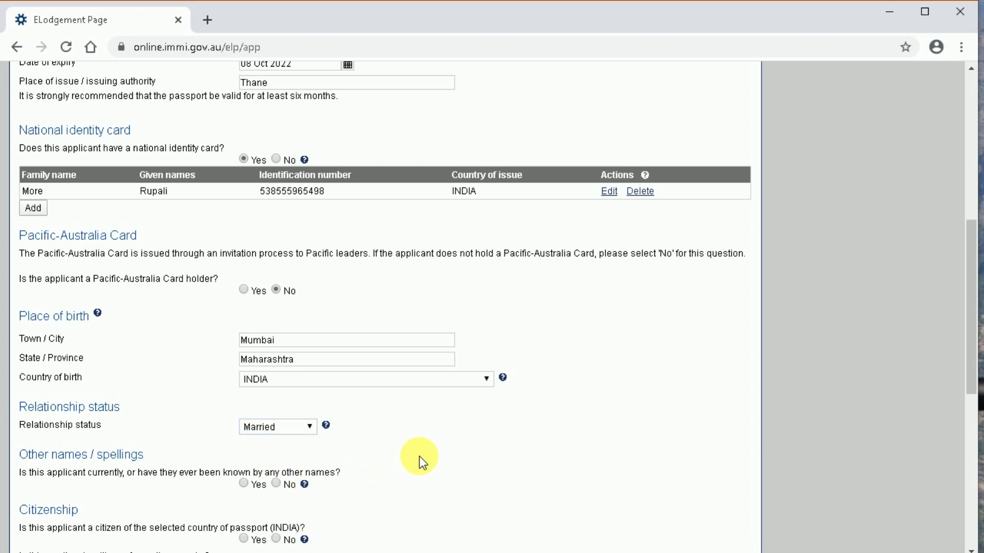
- Answer No to other names, Yes to passport-country citizenship, No to other citizenship, travel and visa history
scroll(429, 454, down, 2)
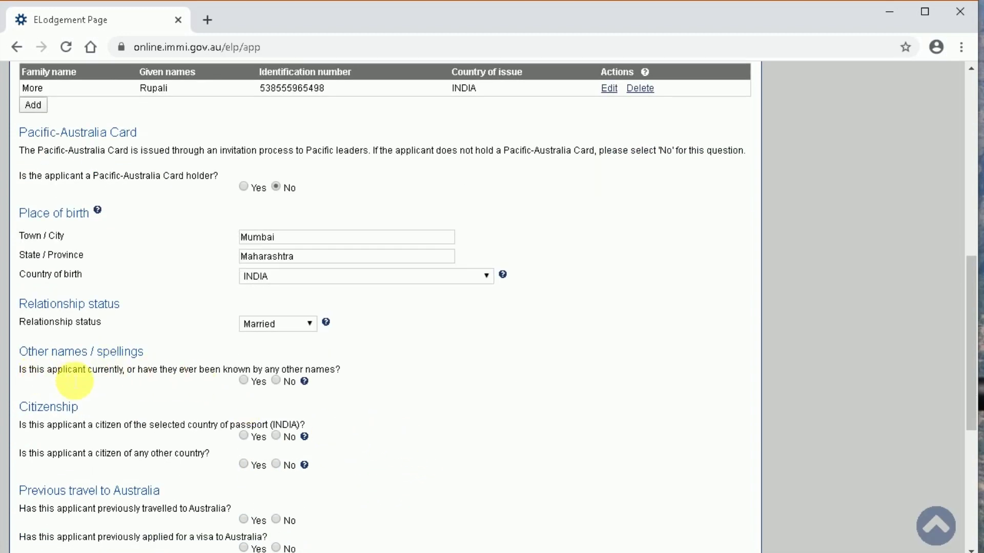
click(277, 380)
scroll(149, 410, down, 2)
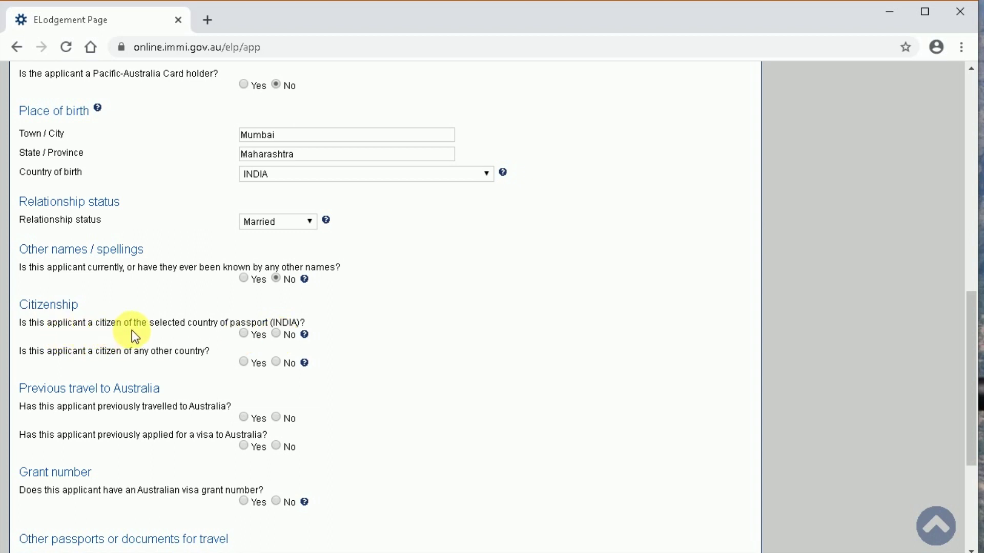
click(243, 336)
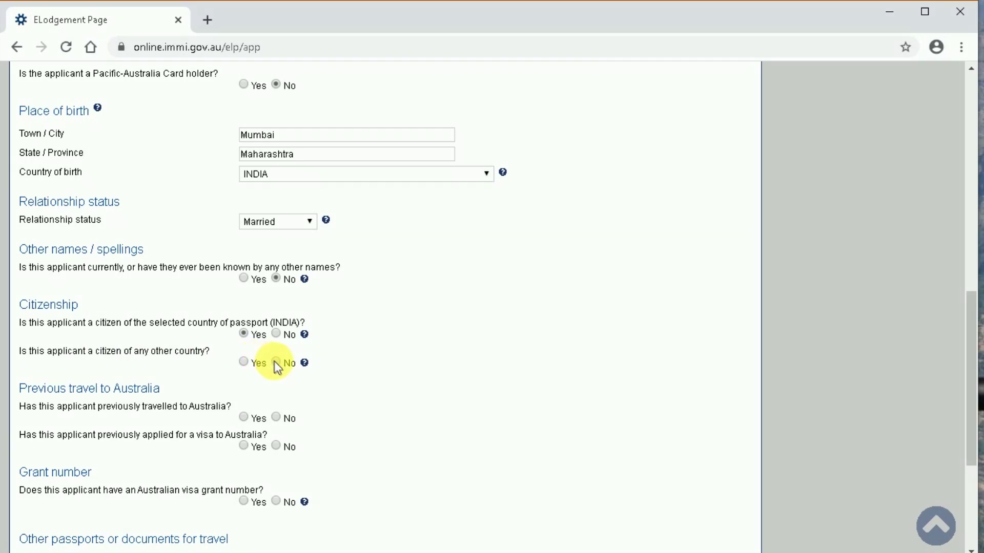
click(276, 363)
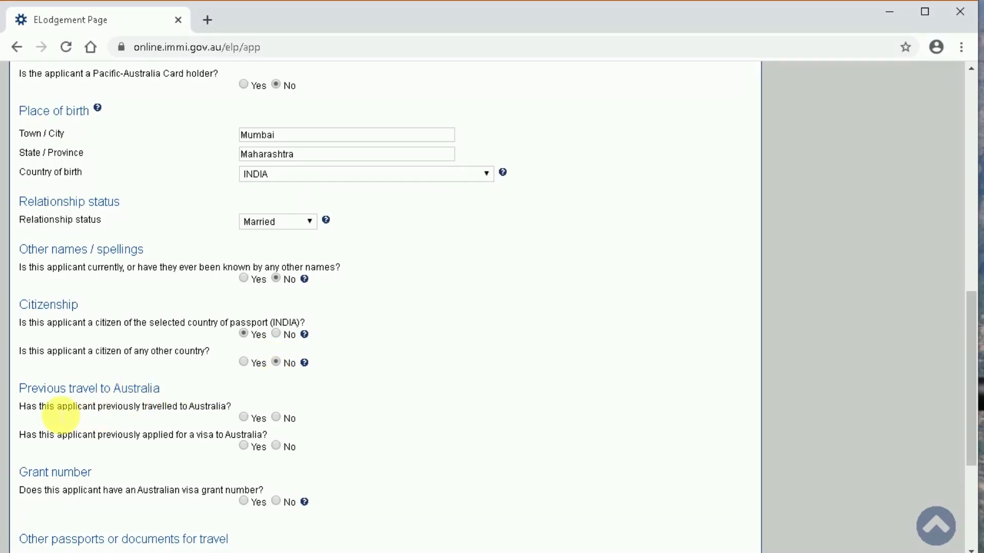
click(277, 419)
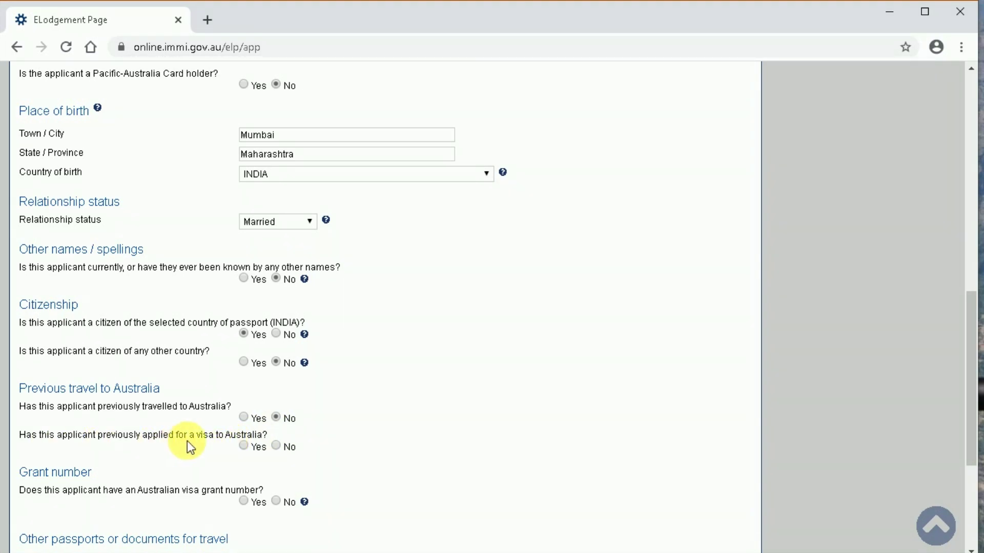
click(275, 444)
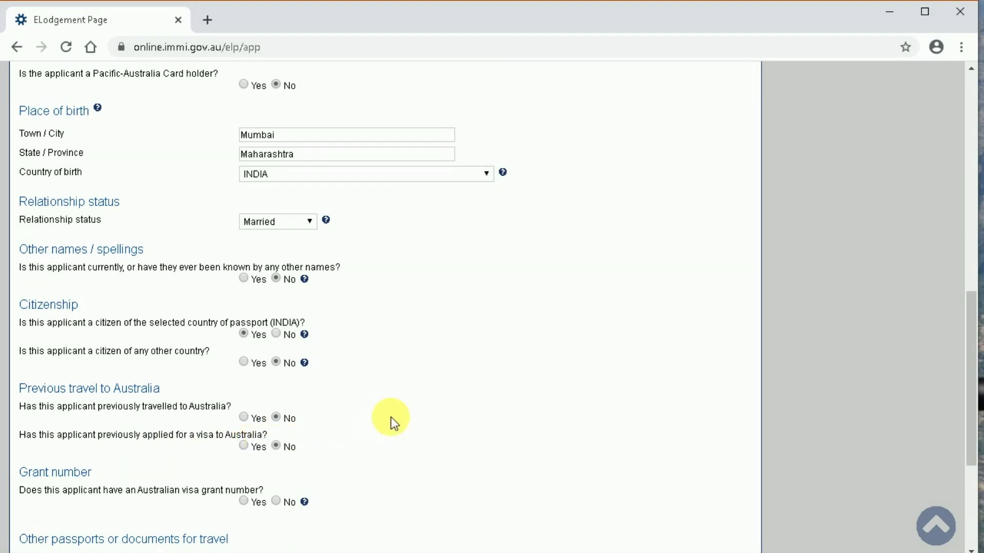
scroll(391, 417, down, 4)
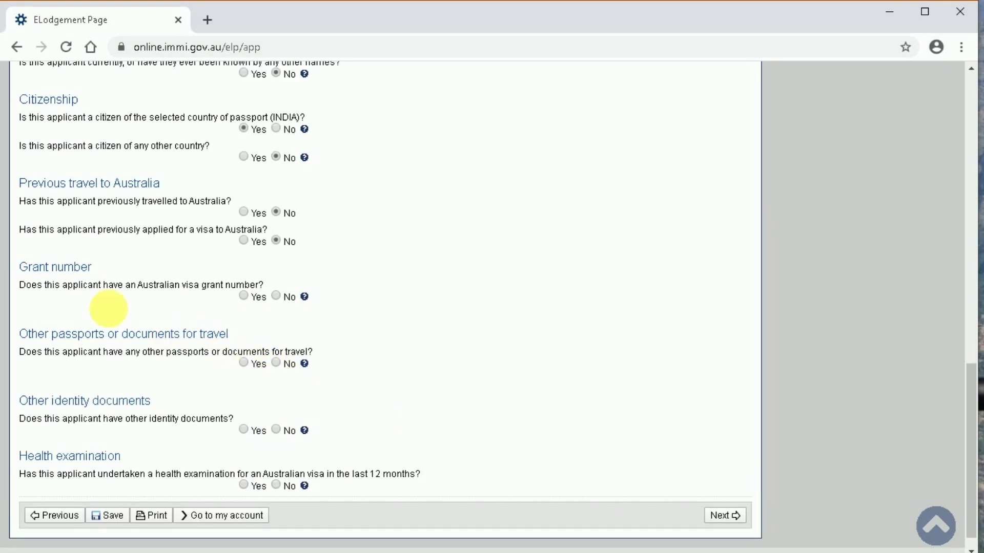
- Answer No to visa grant number, other passports, other identity documents and recent health examination, then continue
click(276, 297)
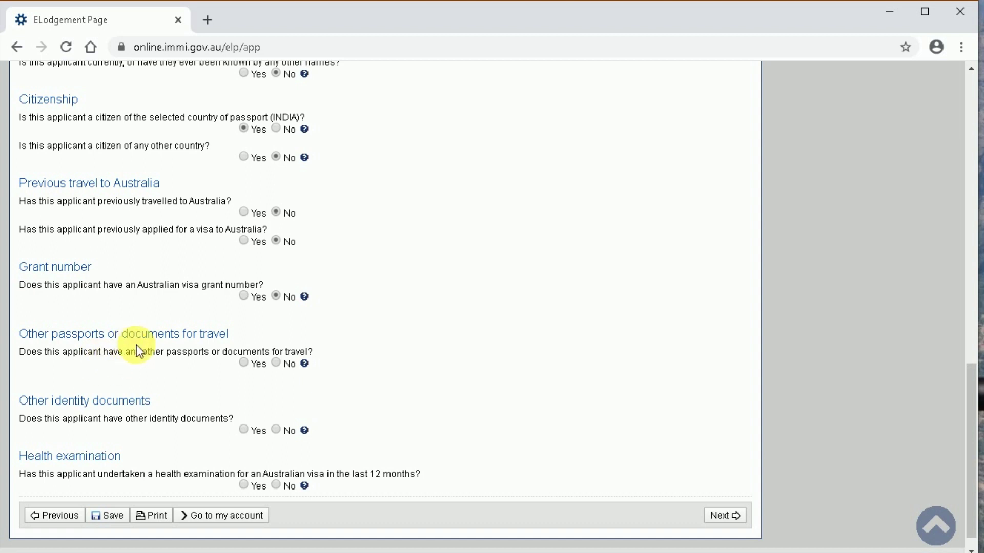
click(279, 364)
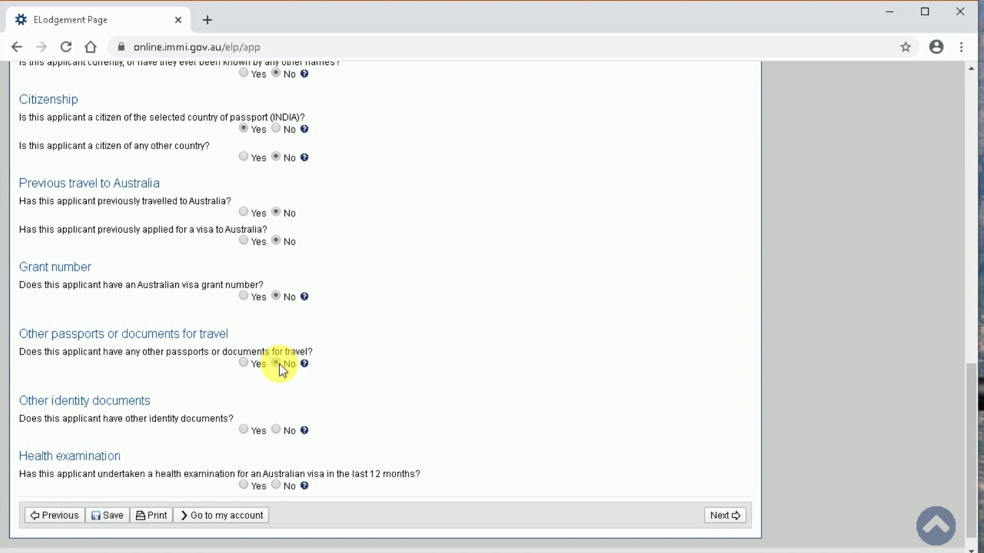
scroll(292, 386, down, 1)
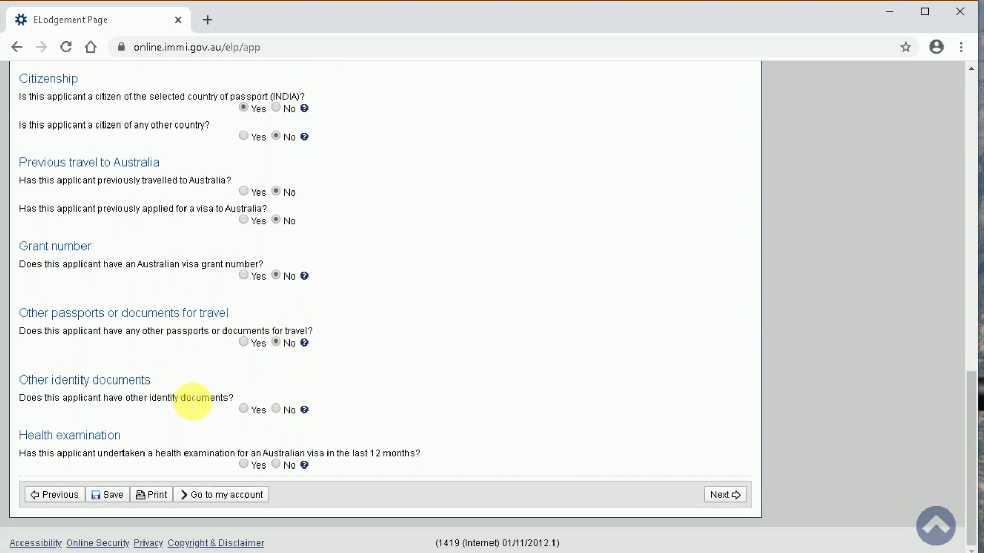
click(277, 408)
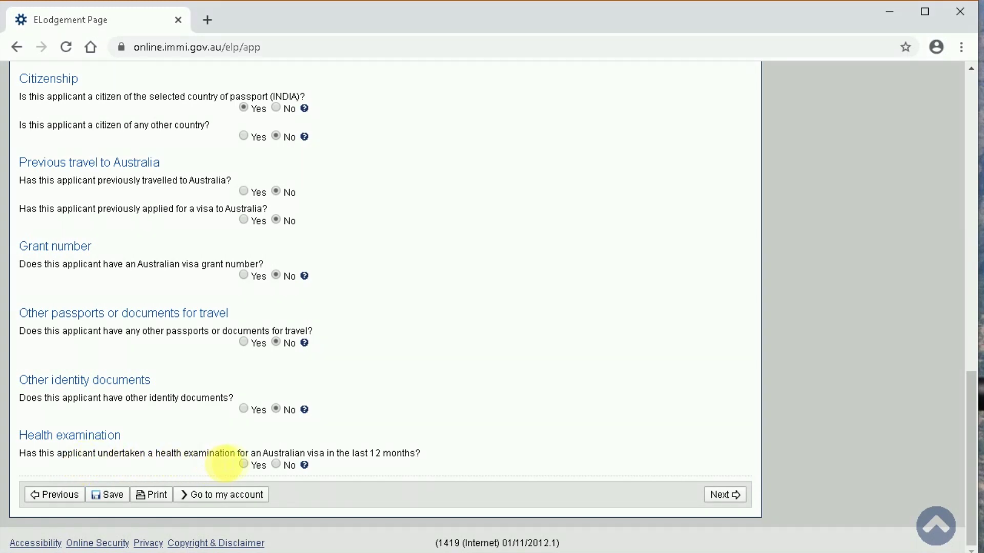
click(277, 465)
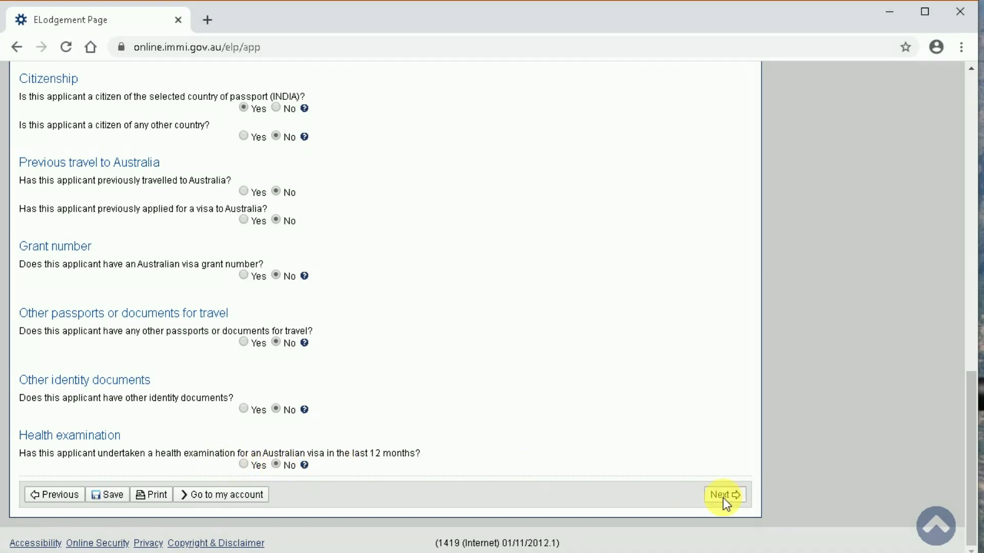
click(724, 495)
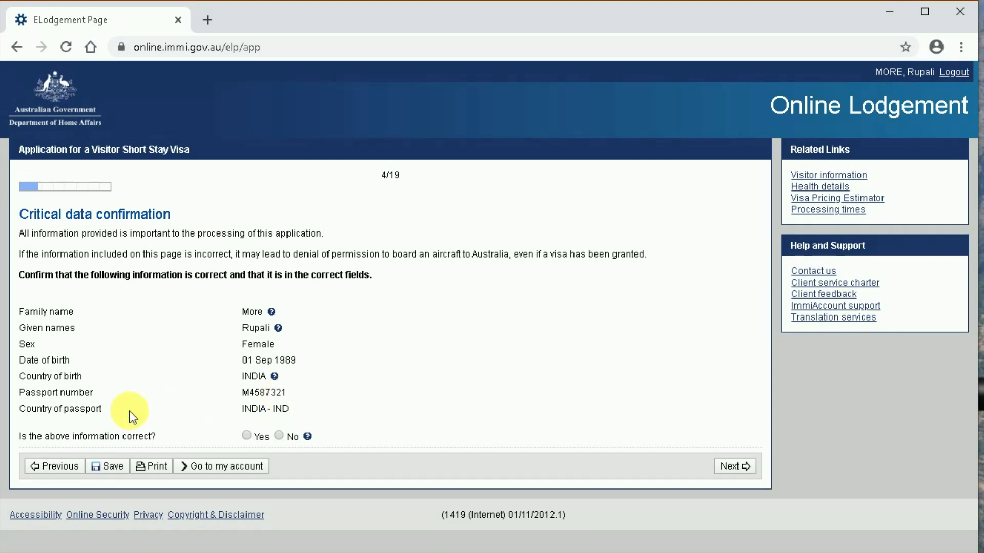
- Answer Yes that the listed applicant details are correct and continue
click(251, 439)
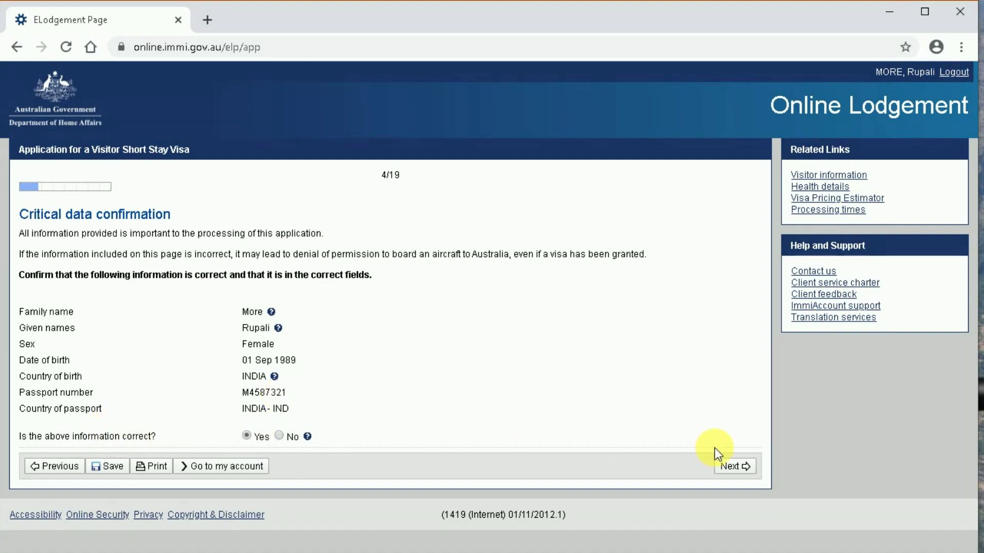
click(739, 467)
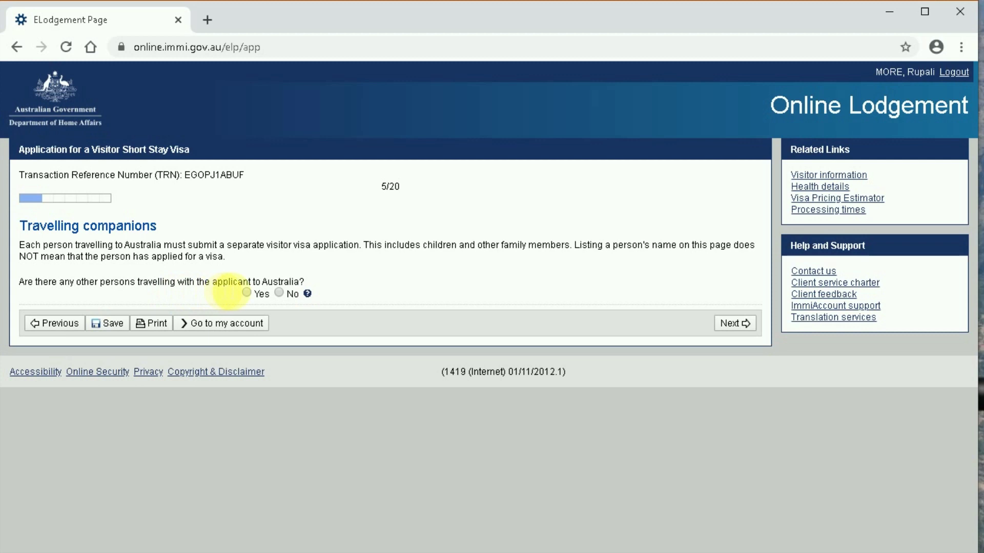
- Answer No to anyone else travelling with the applicant and continue to Contact details
click(271, 295)
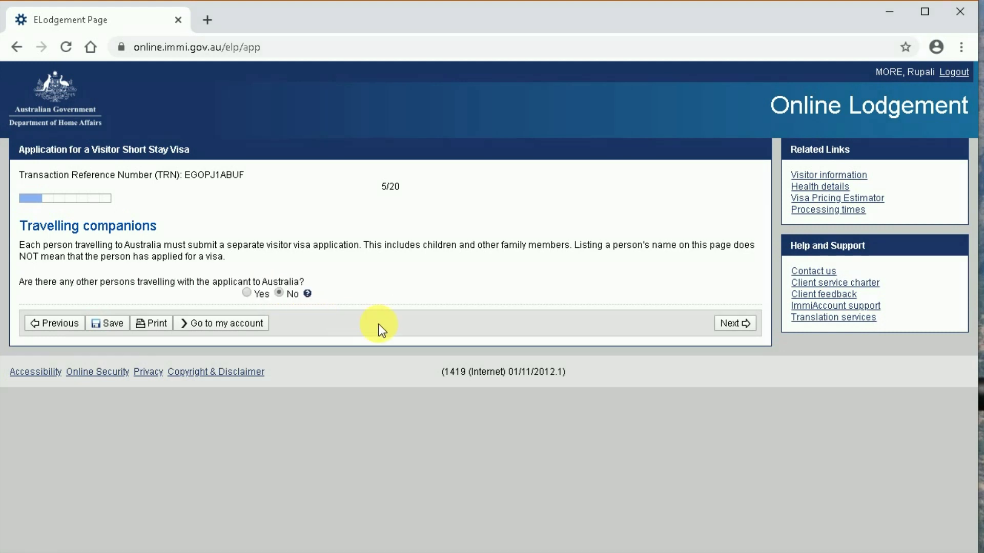
click(732, 323)
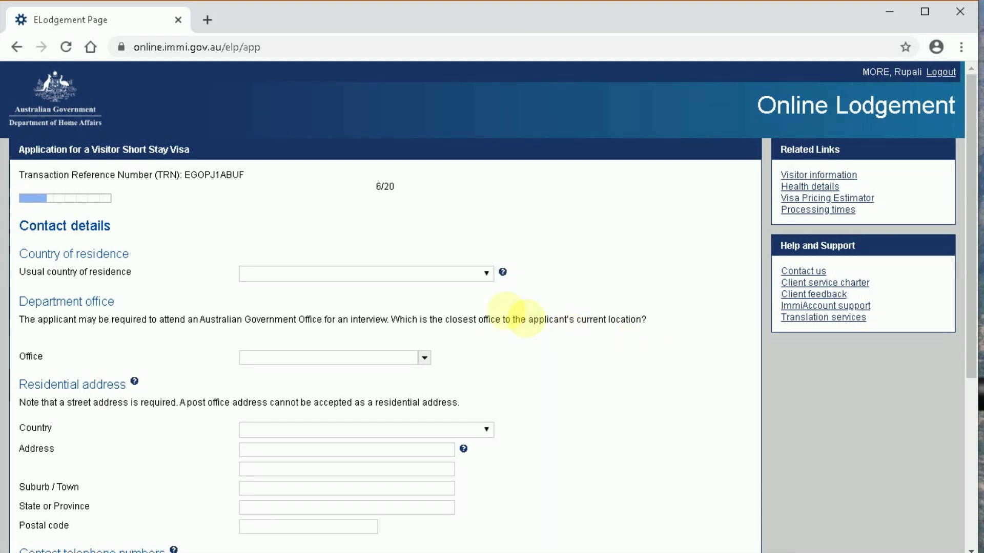
- Choose INDIA for usual and residential country, and India, New Delhi as the department office
click(383, 275)
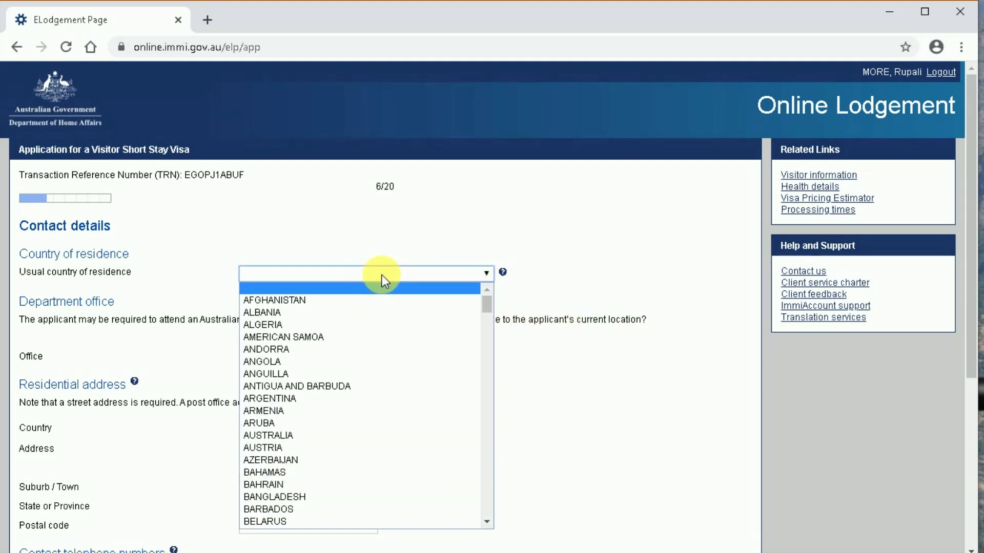
text(india)
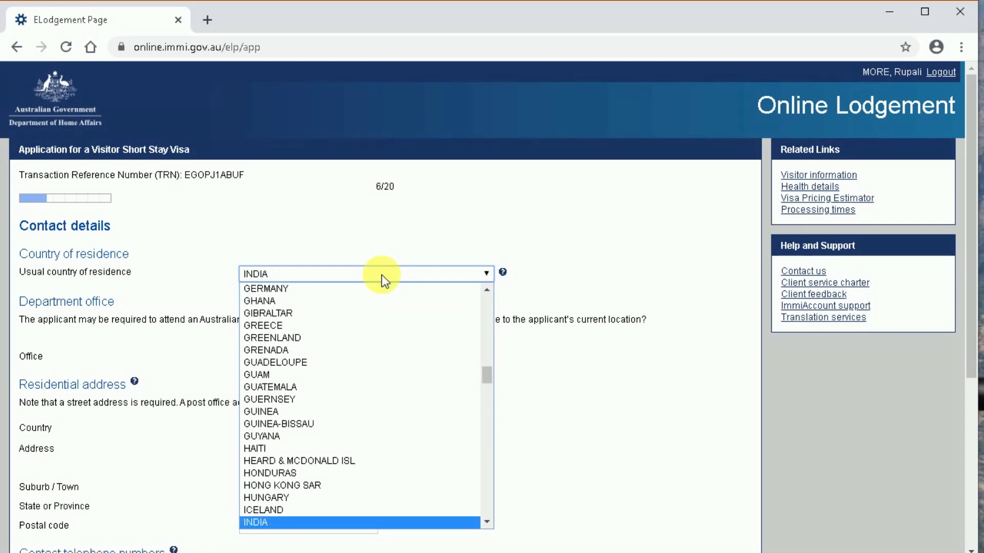
key(Return)
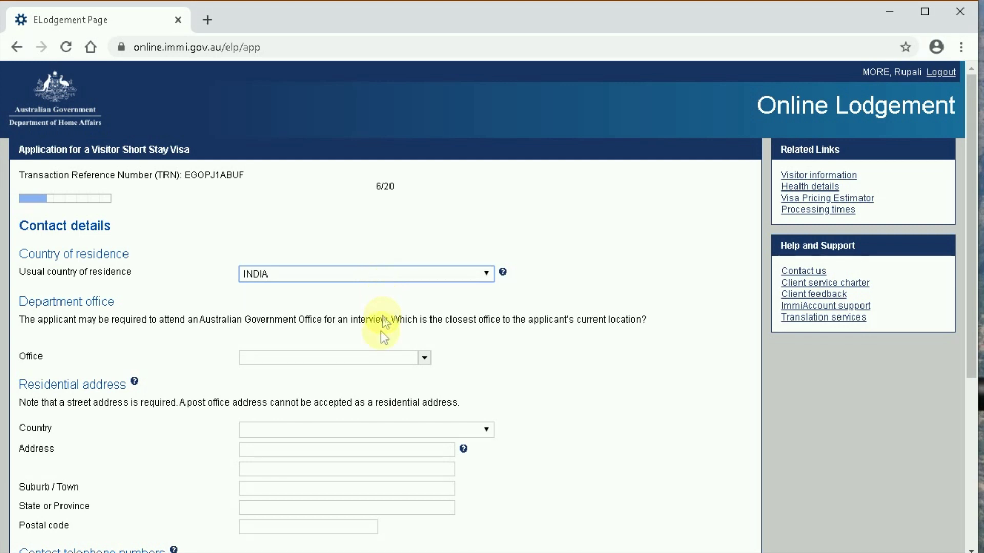
click(371, 358)
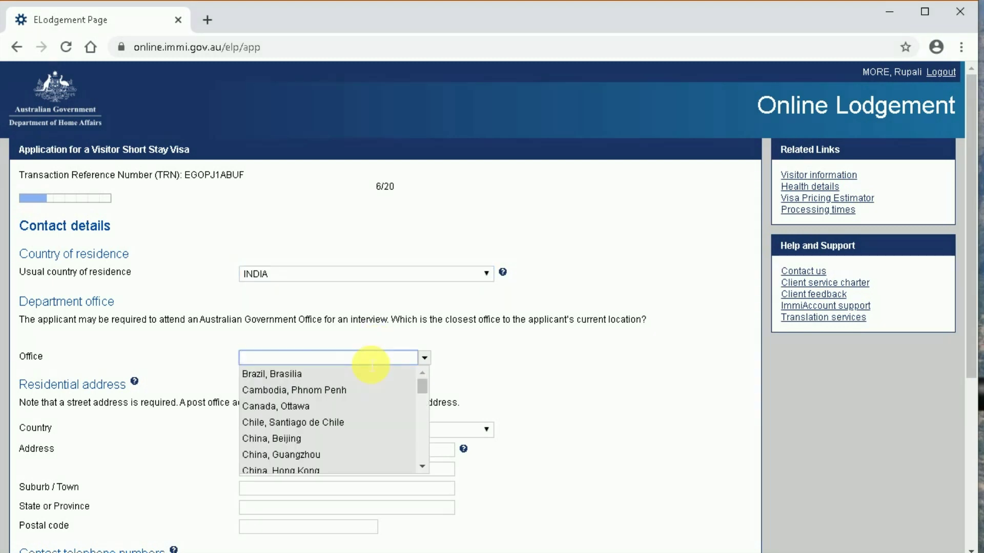
text(ind)
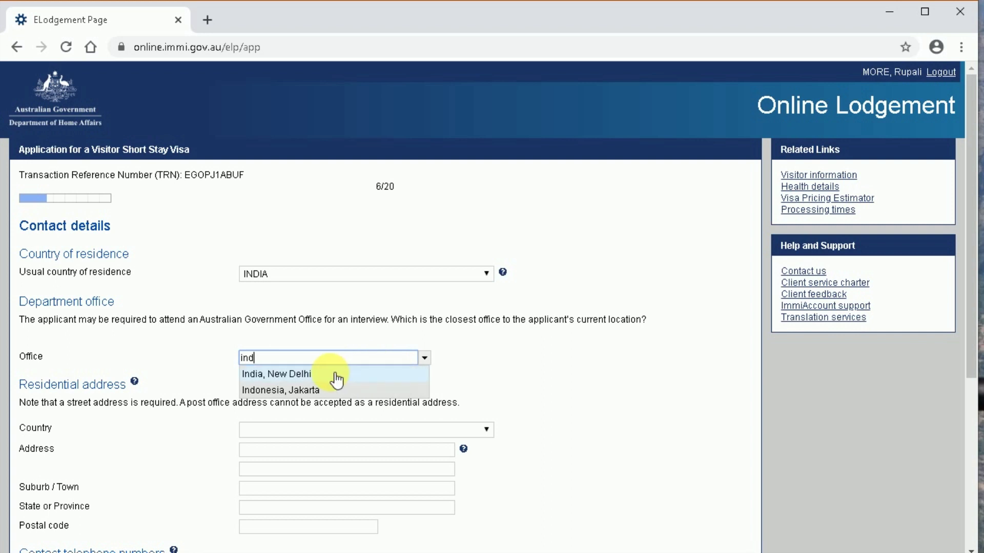
click(319, 374)
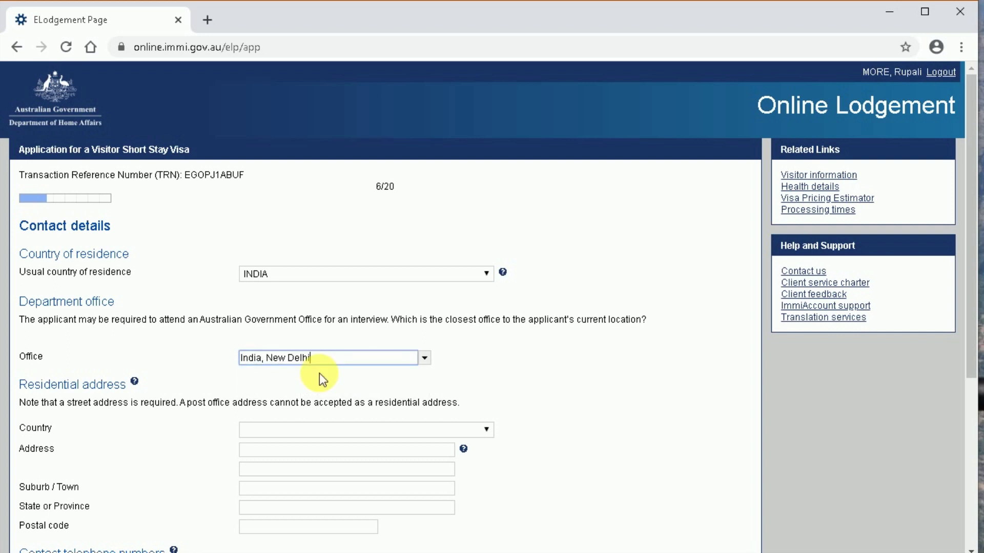
click(280, 431)
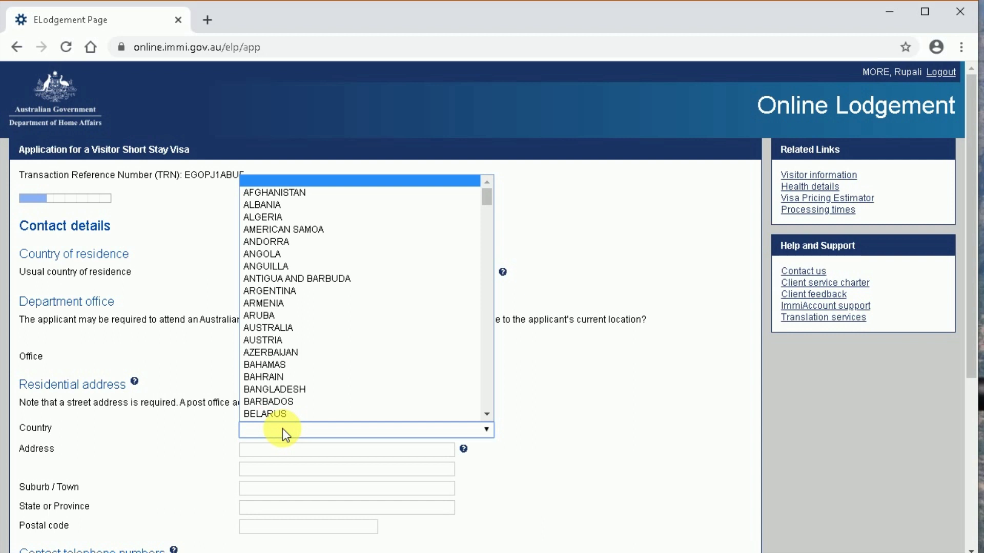
text(india)
key(Return)
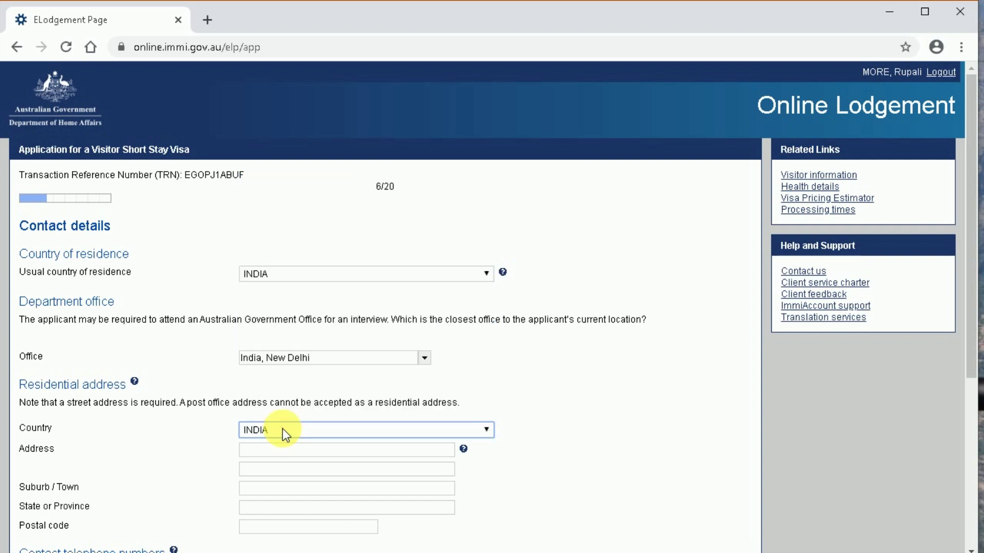
key(Tab)
- Enter the applicant's residential street address, town, state and postal code
scroll(568, 398, down, 2)
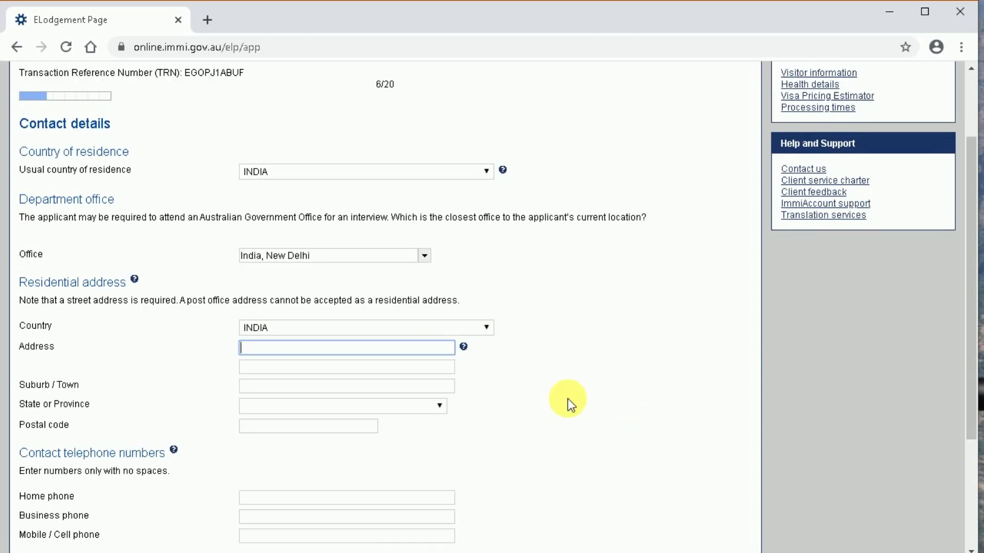
key(Tab)
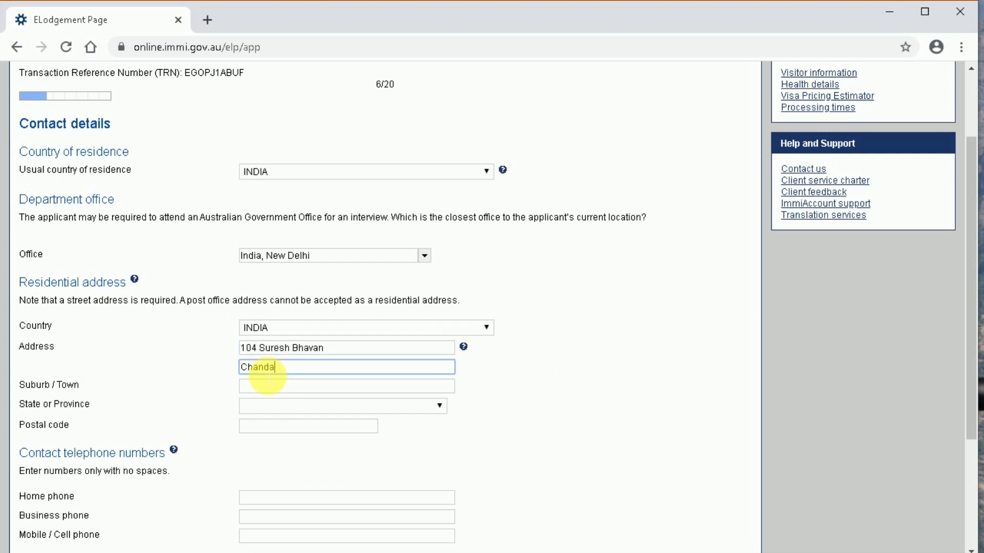
key(Tab)
text(Pune)
key(Tab)
text(mah)
key(Tab)
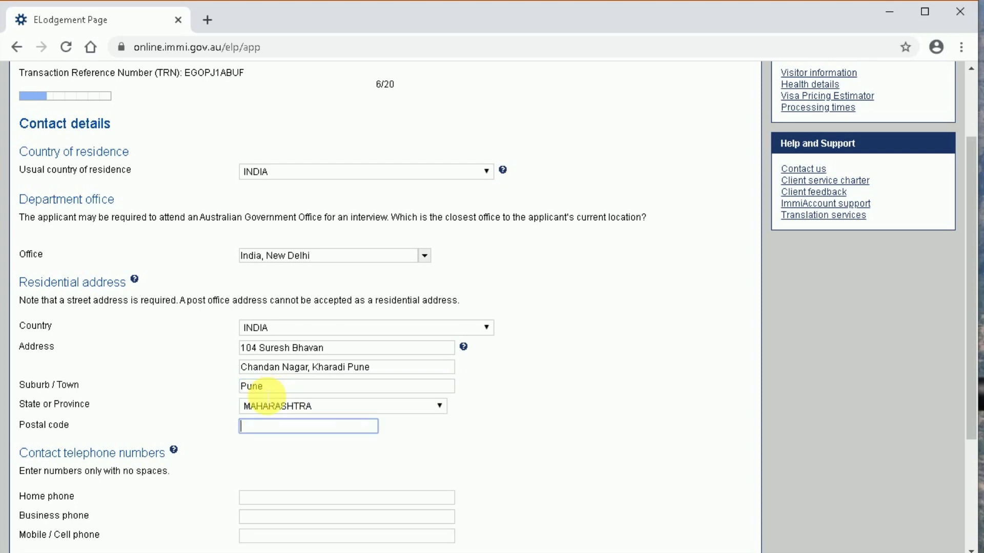
text(411014)
key(Tab)
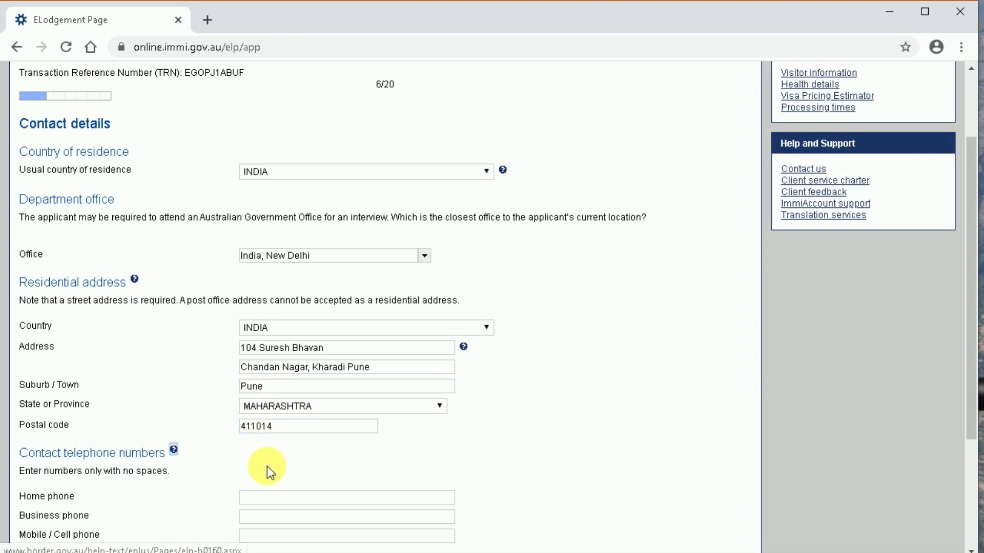
- Fill in the applicant's phone numbers, mark the postal address as the same, and continue
click(253, 498)
scroll(327, 484, down, 2)
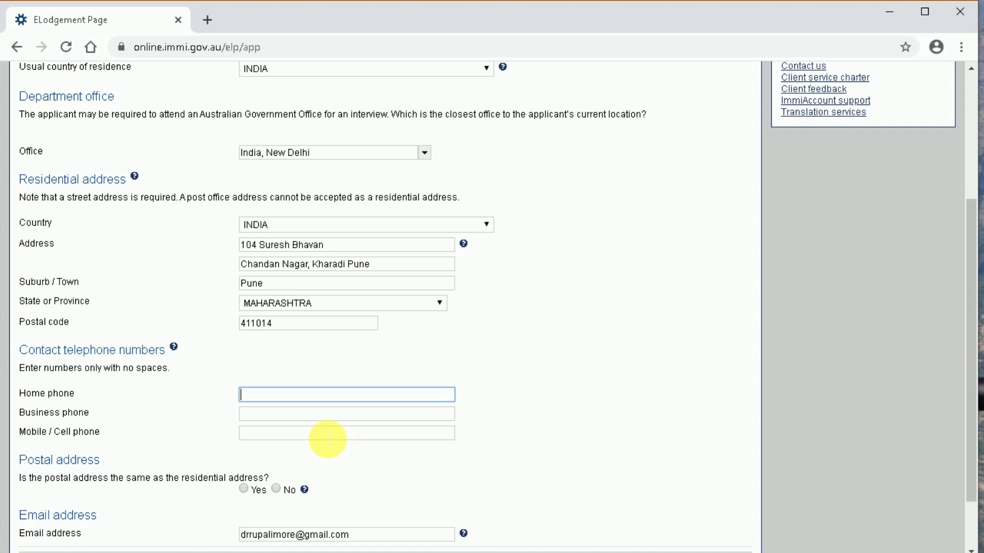
text(7)
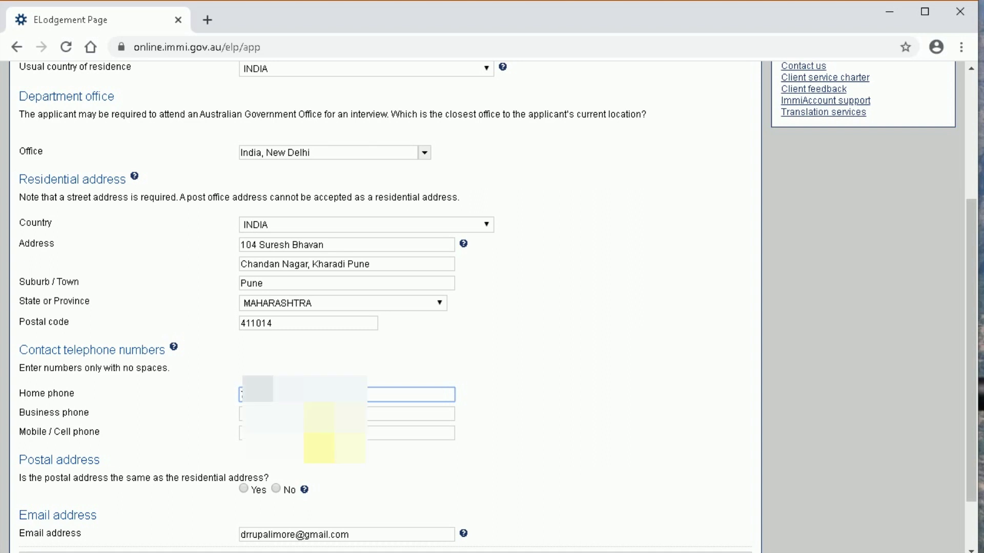
click(281, 417)
click(257, 436)
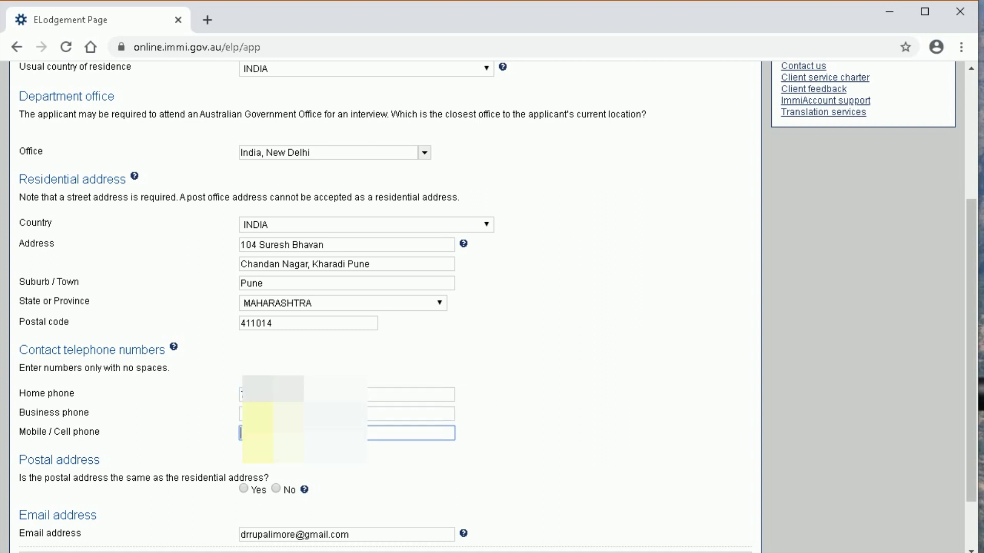
scroll(342, 423, down, 2)
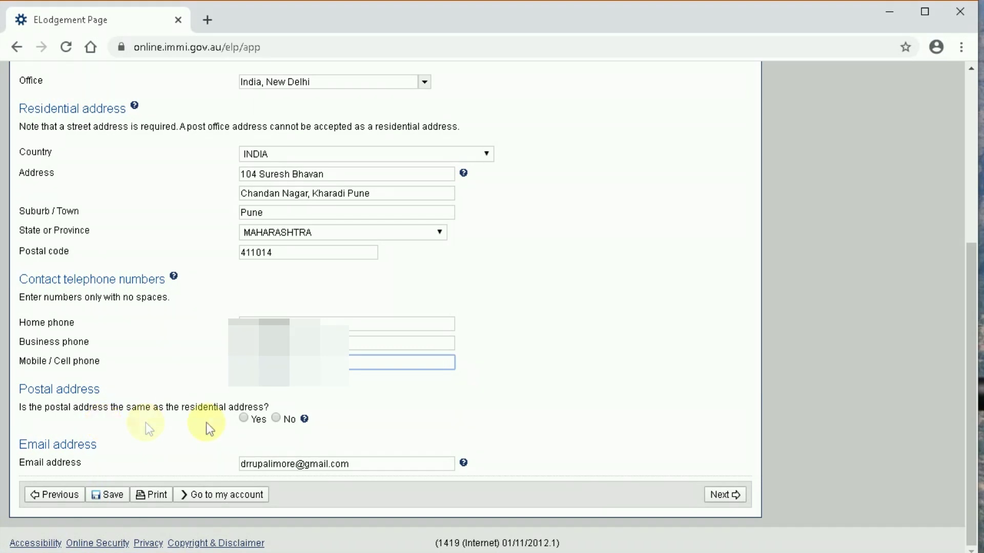
click(246, 420)
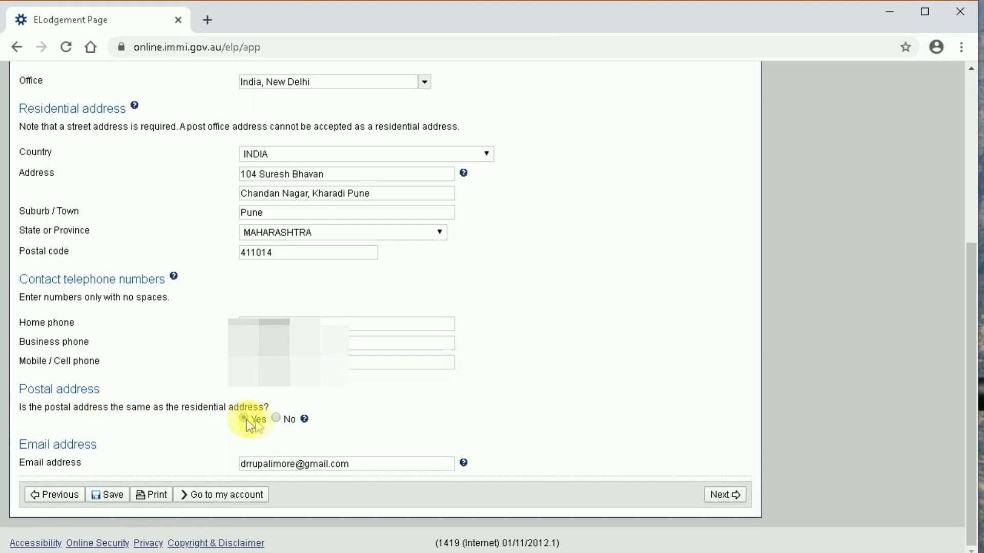
click(715, 499)
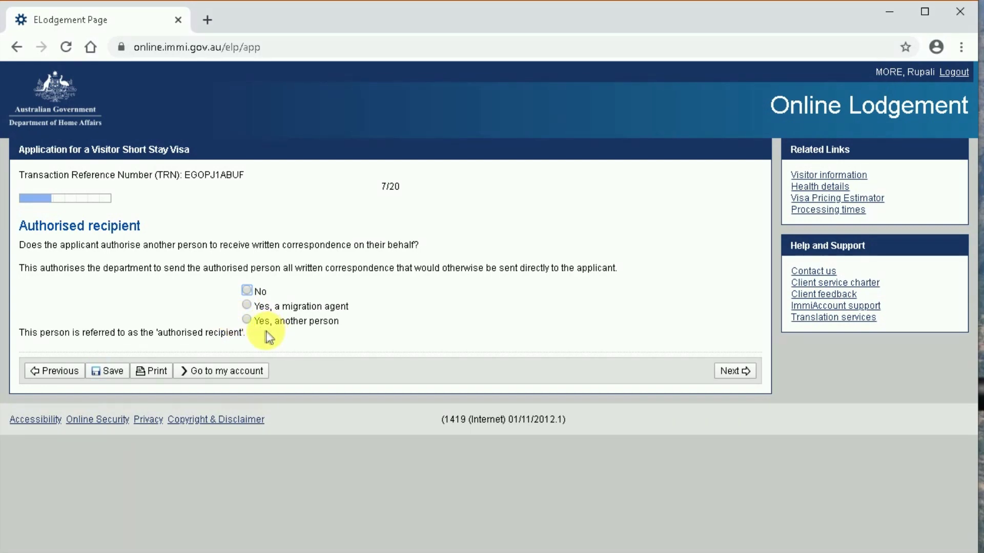
- Answer No to authorising another correspondence recipient and continue to page 8/20
click(247, 289)
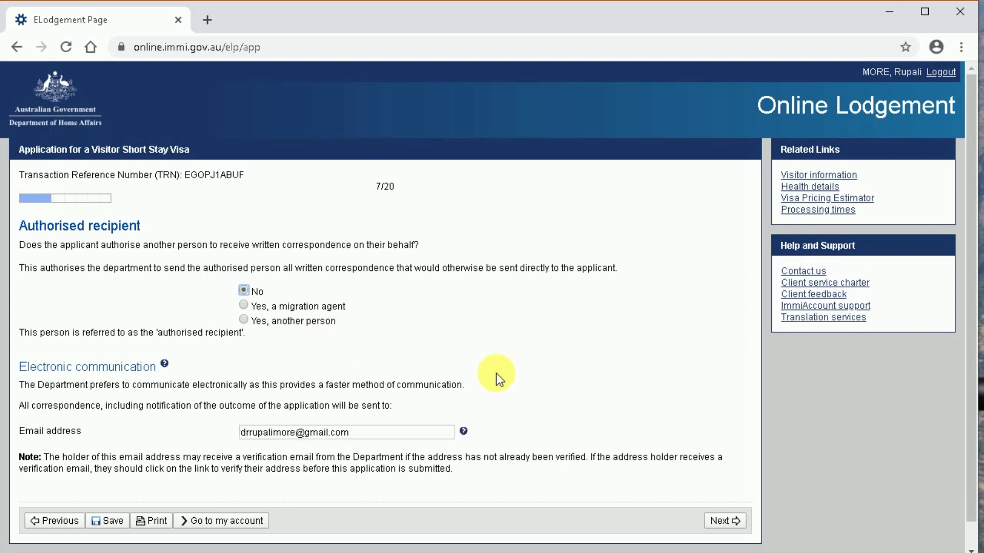
click(721, 521)
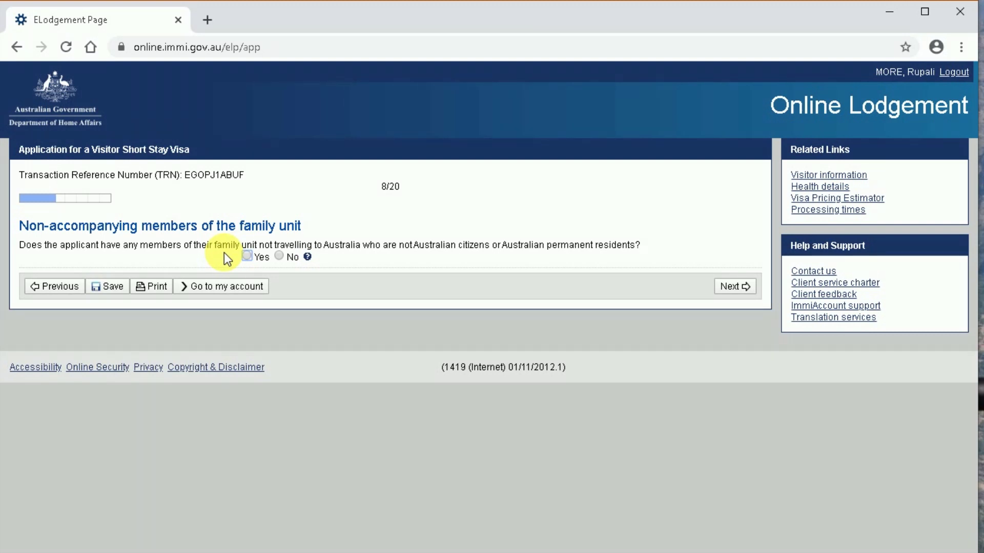
- Answer Yes to non-accompanying family members and start a new family member entry
click(246, 257)
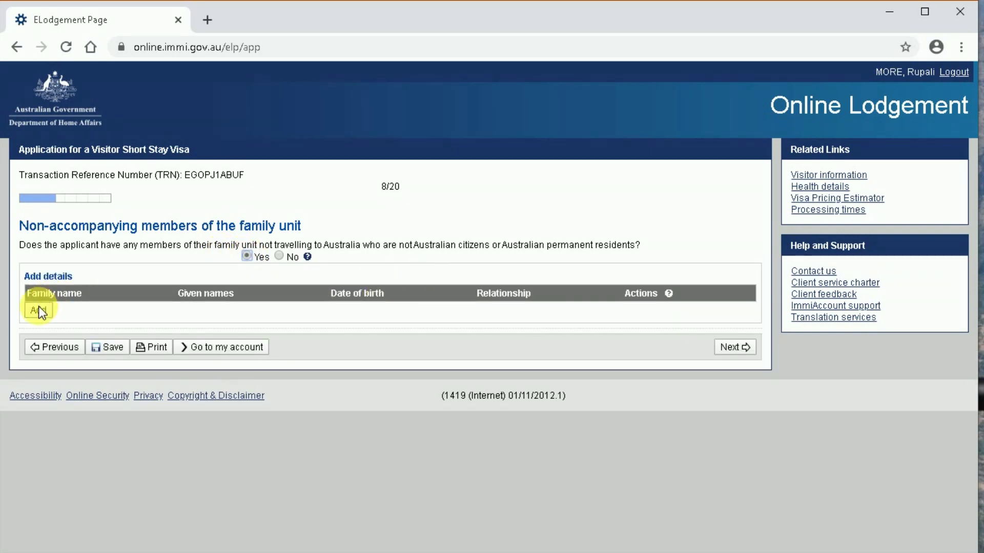
click(38, 310)
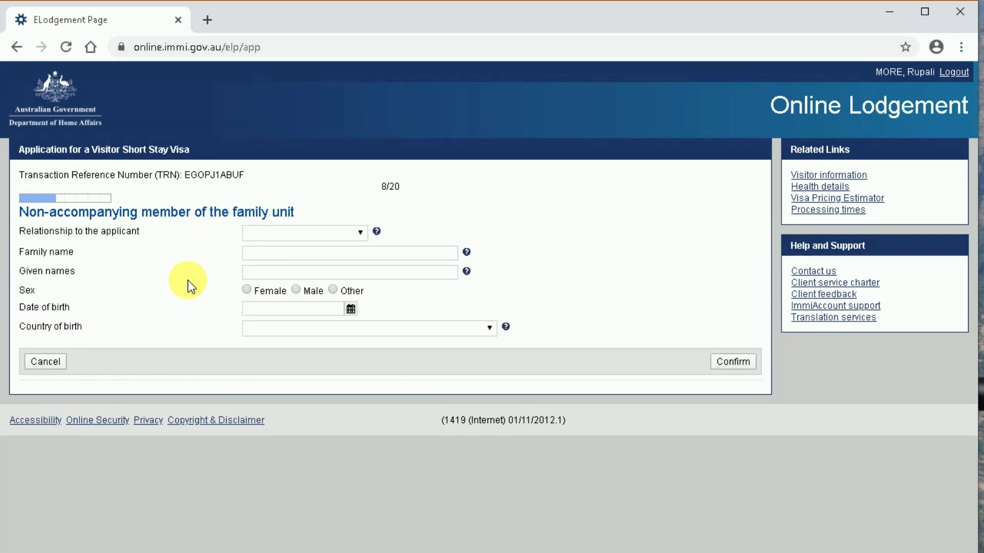
- Add a Spouse/De Facto Partner, entering the family member's family and given names and marking Male
click(298, 237)
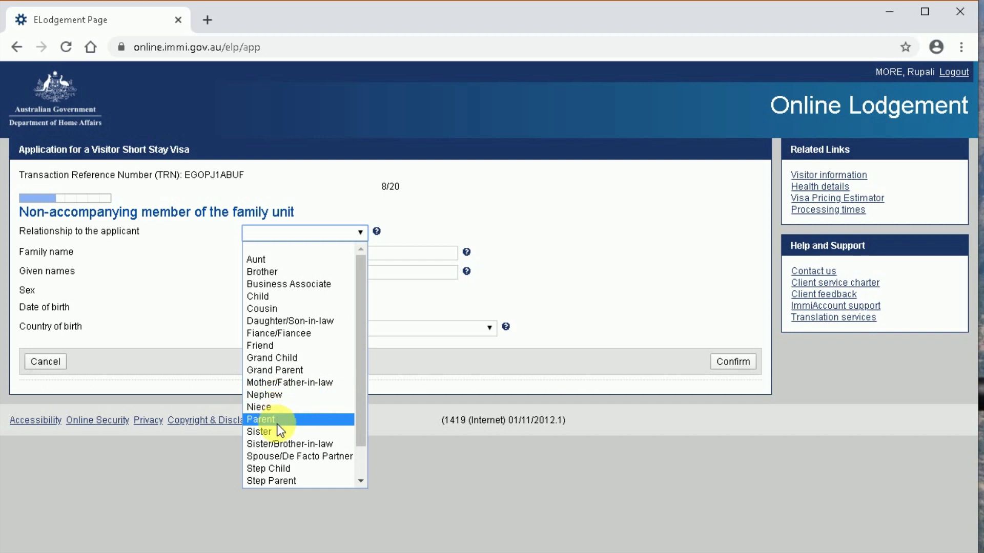
click(290, 458)
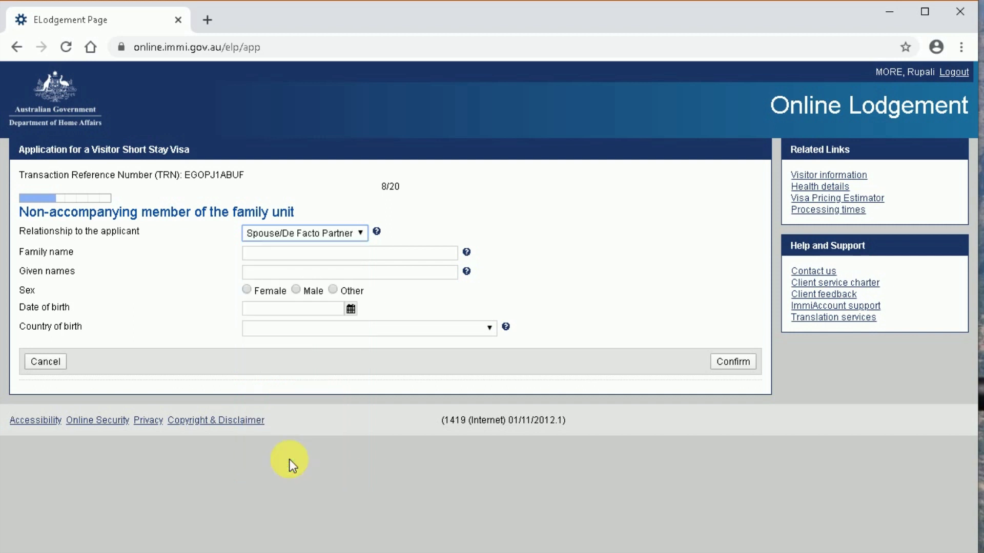
click(270, 254)
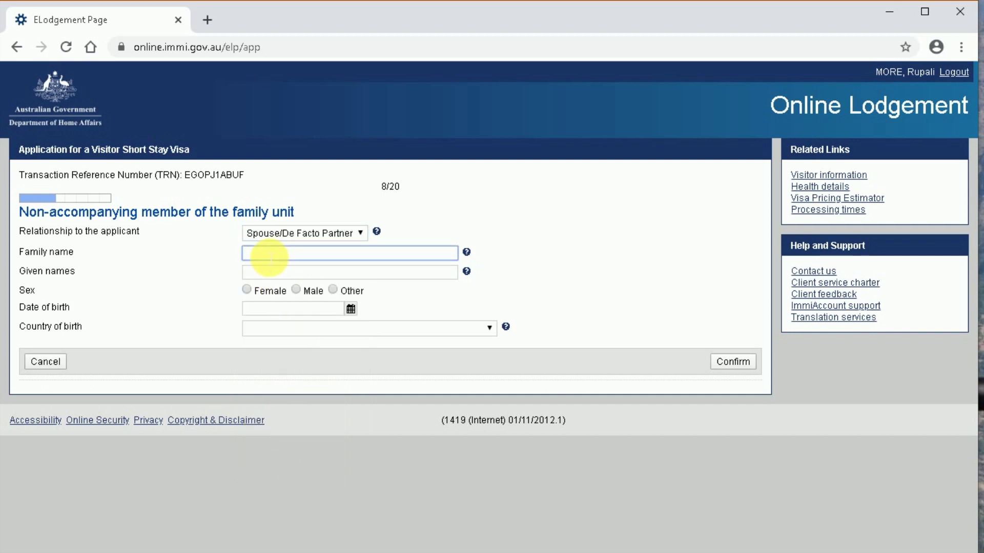
key(Tab)
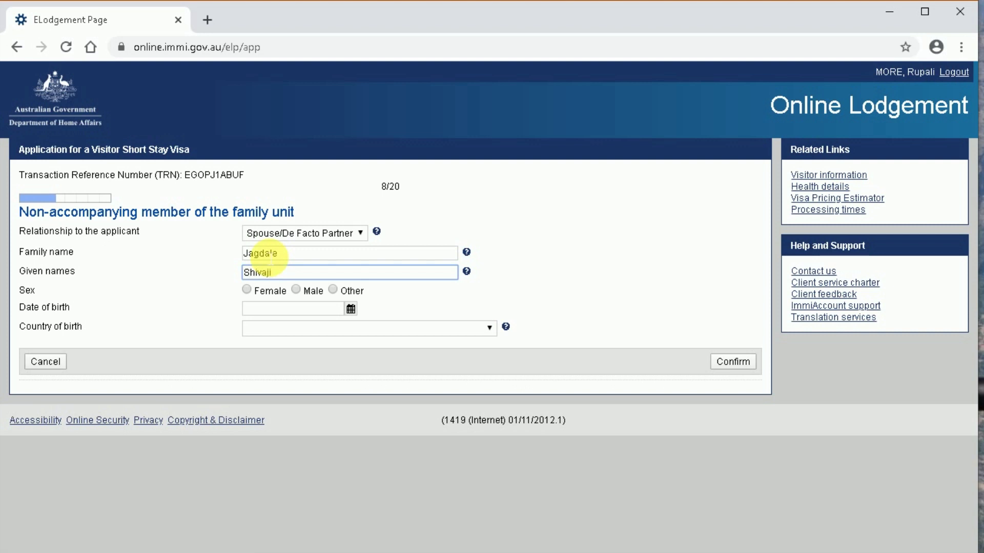
click(296, 290)
click(351, 308)
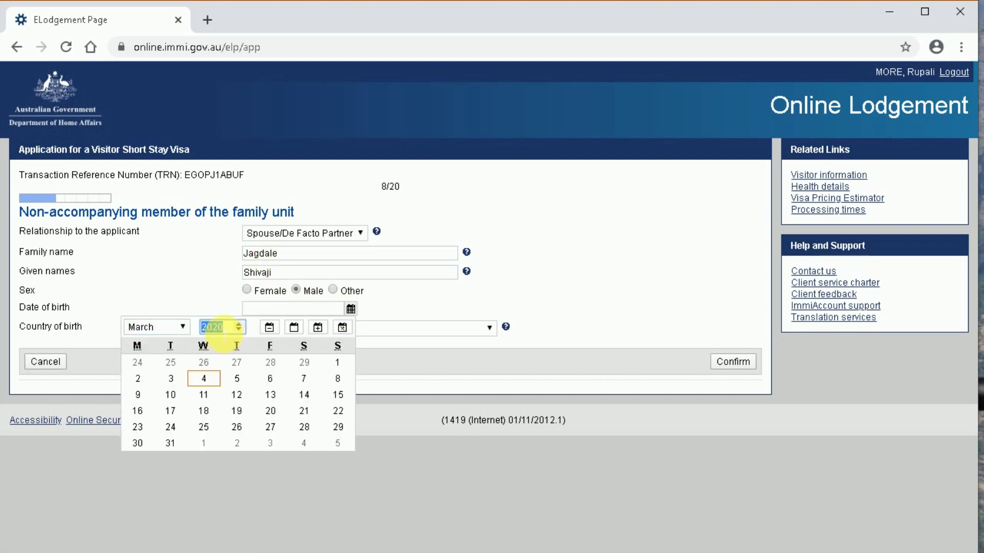
text(1988)
click(150, 327)
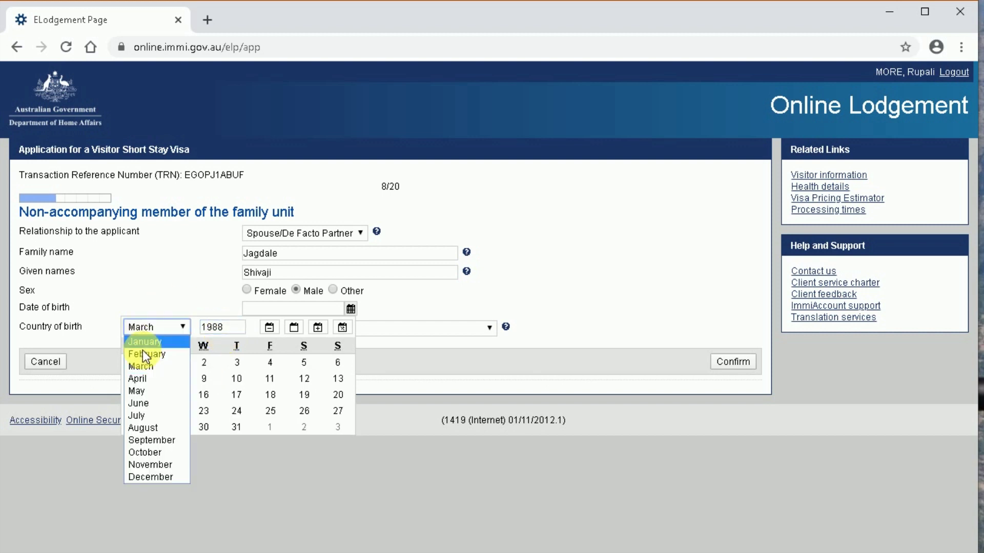
click(144, 426)
click(203, 395)
click(293, 329)
text(india)
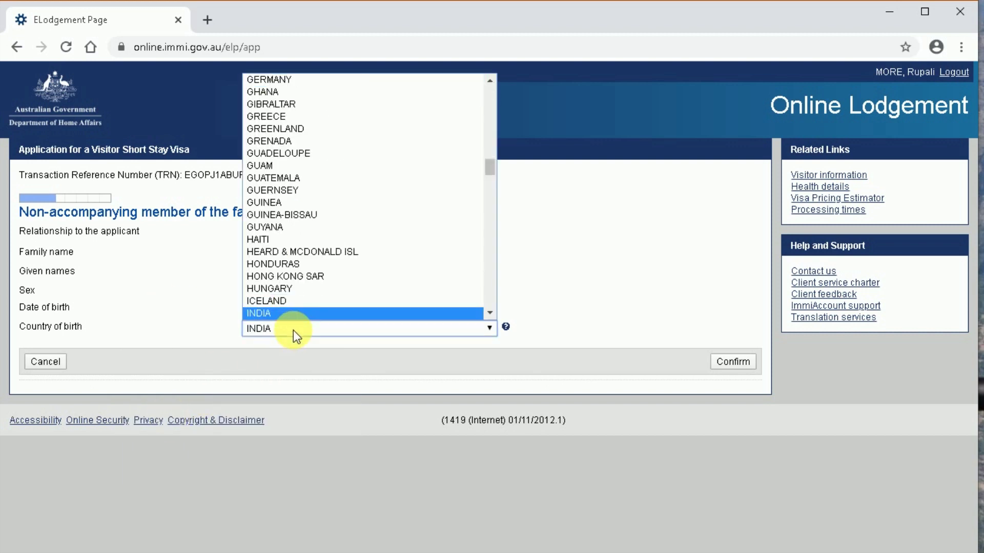
key(Return)
click(732, 362)
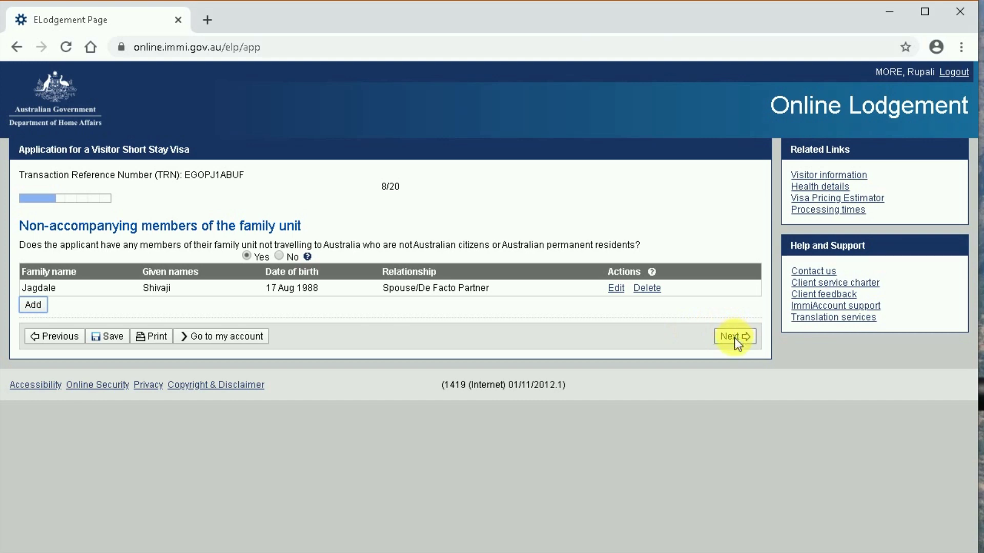
click(733, 337)
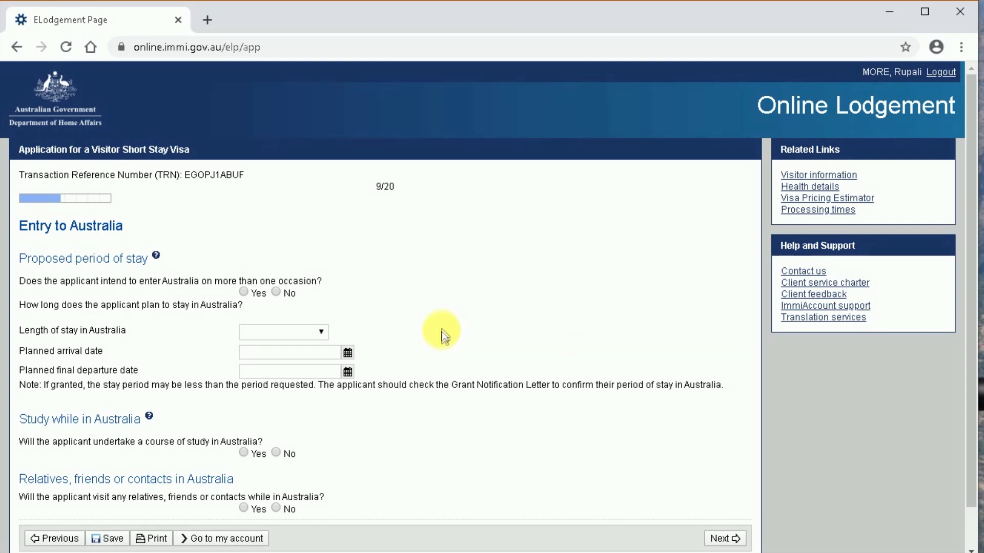
- Set the length of stay to Up to 3 months with multiple entries to Australia
click(283, 333)
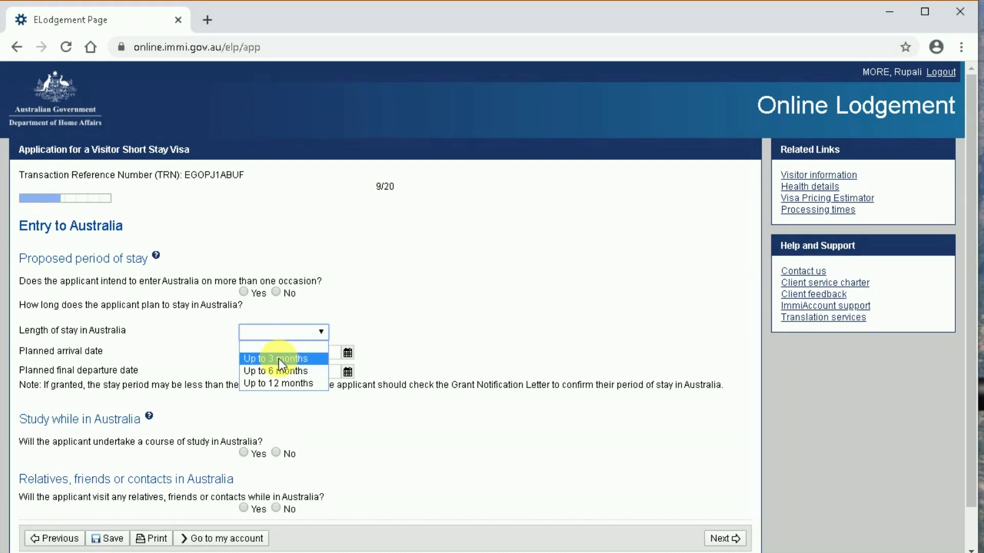
click(279, 358)
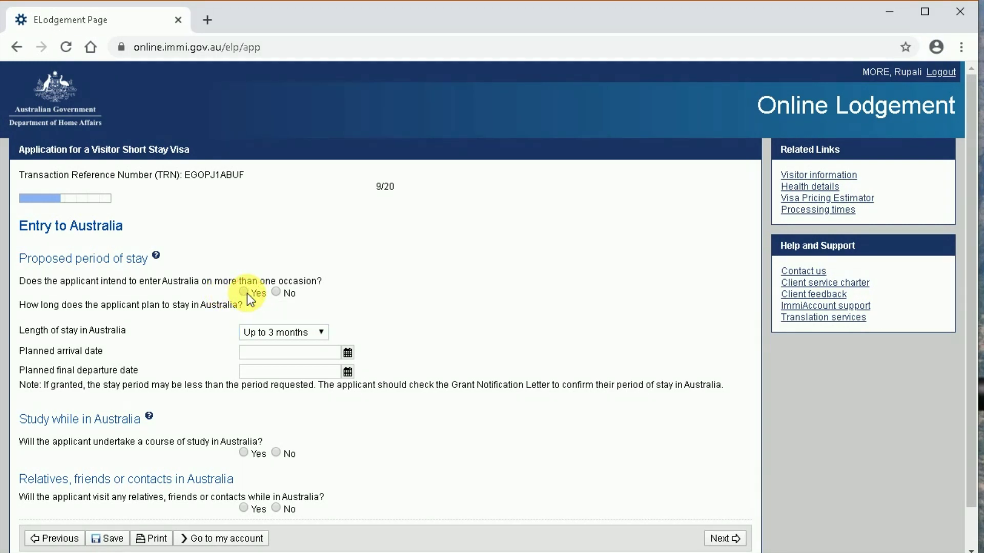
click(246, 293)
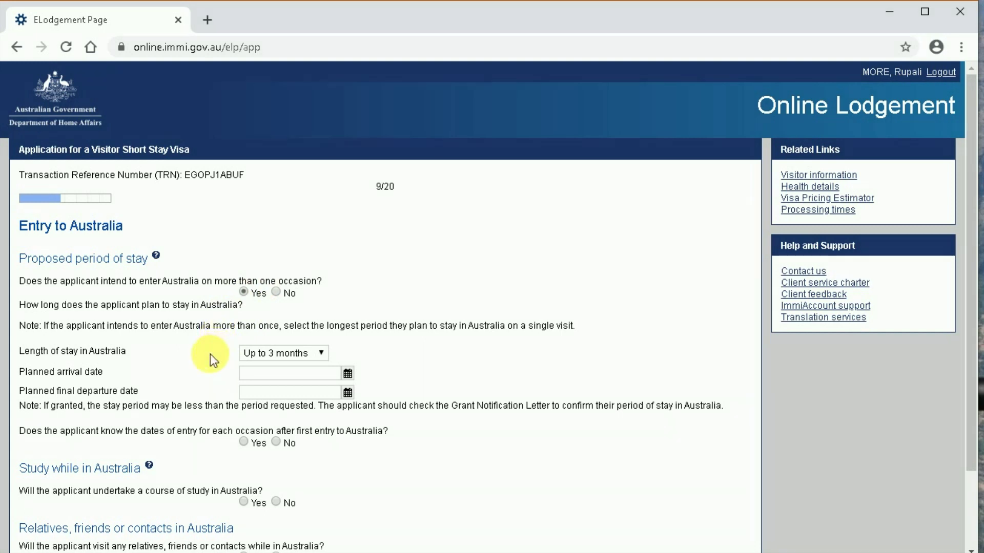
- Set arrival 01 May 2020 and departure 20 May 2020, and answer No to known entry dates
click(347, 393)
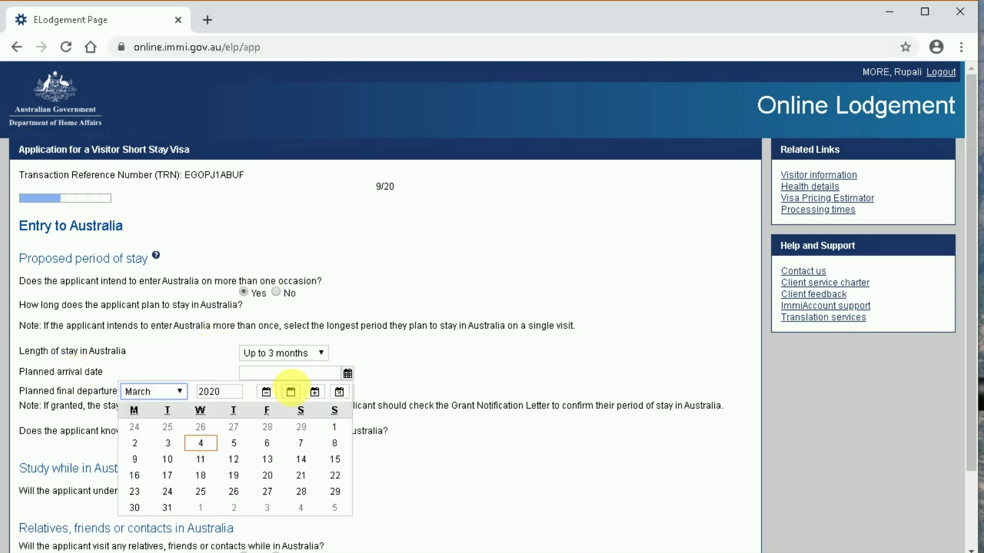
click(171, 393)
click(135, 455)
click(267, 427)
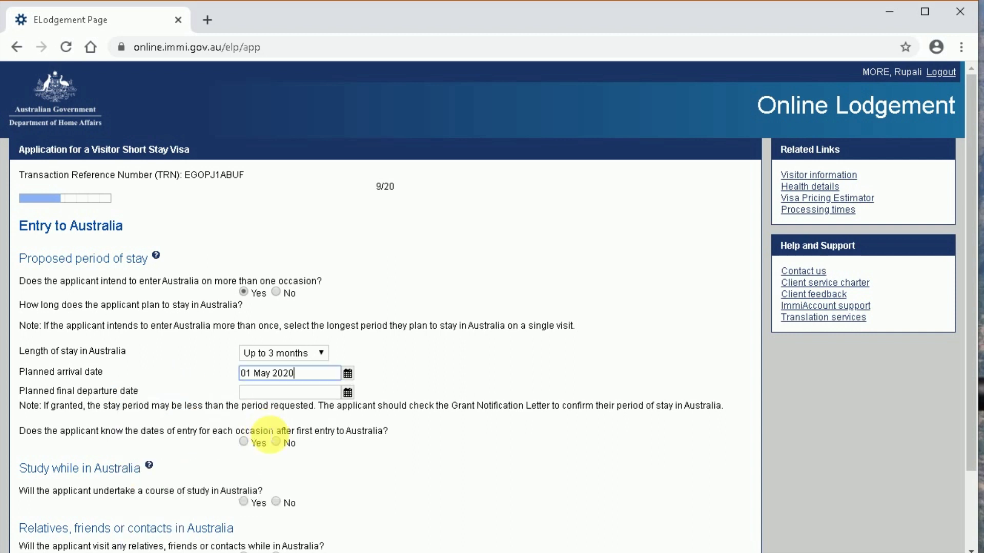
click(347, 392)
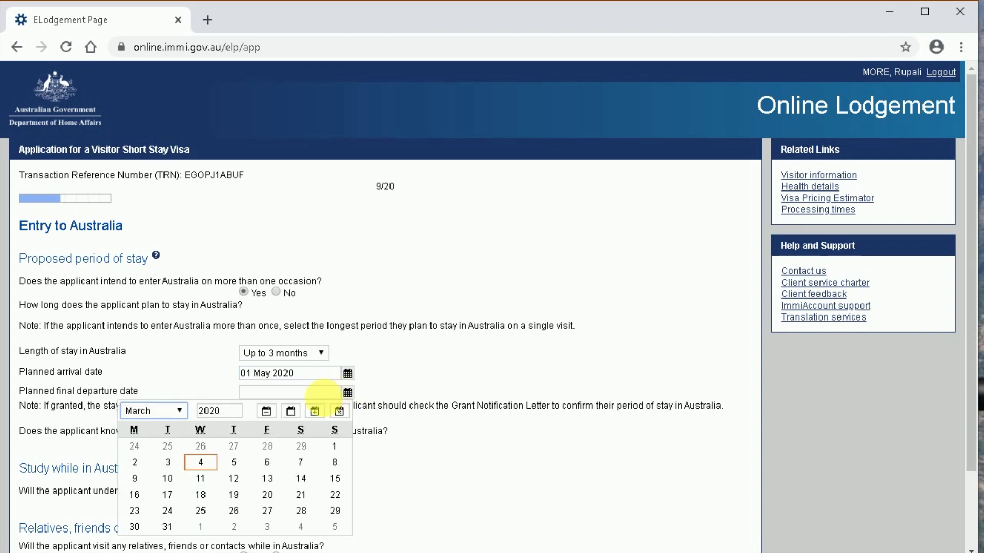
click(153, 411)
click(180, 311)
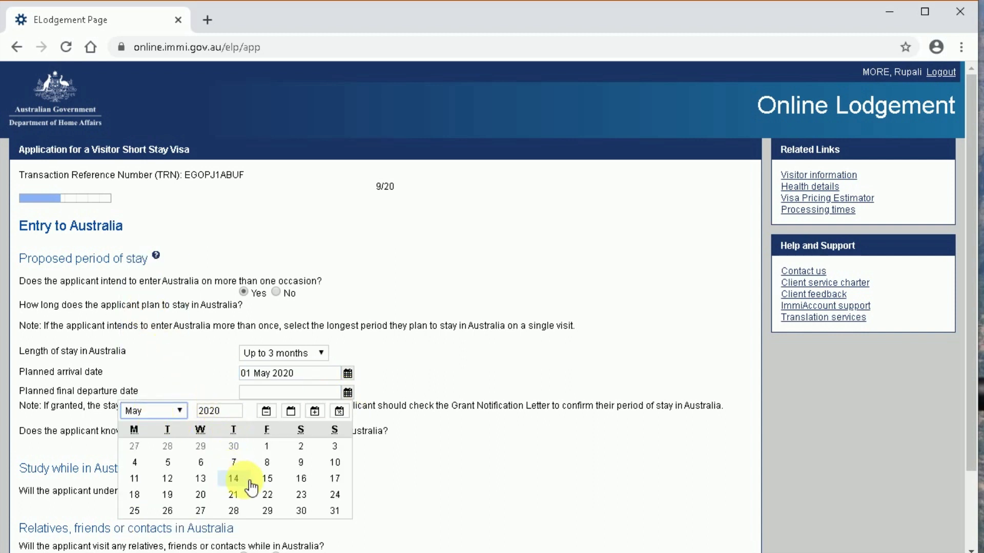
click(202, 494)
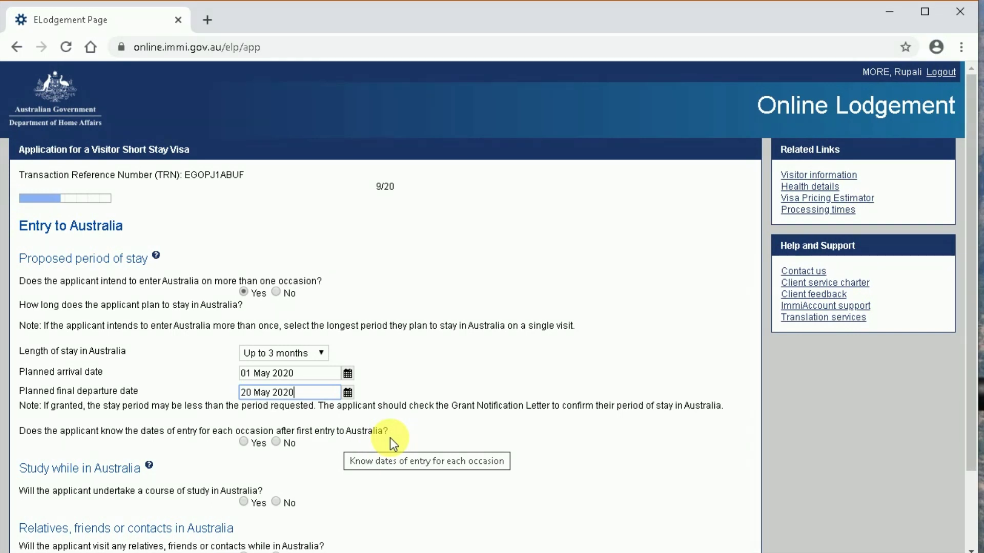
click(244, 442)
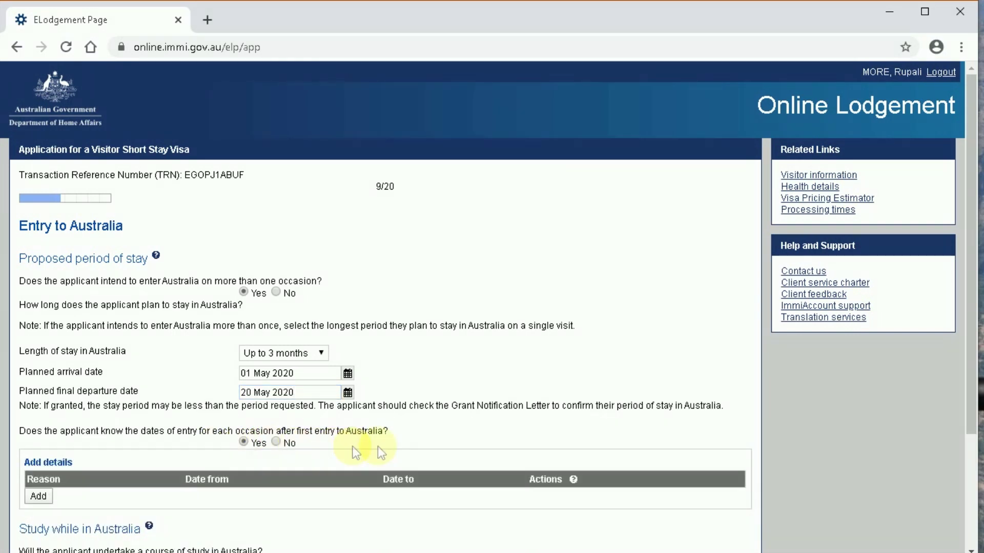
scroll(479, 443, down, 3)
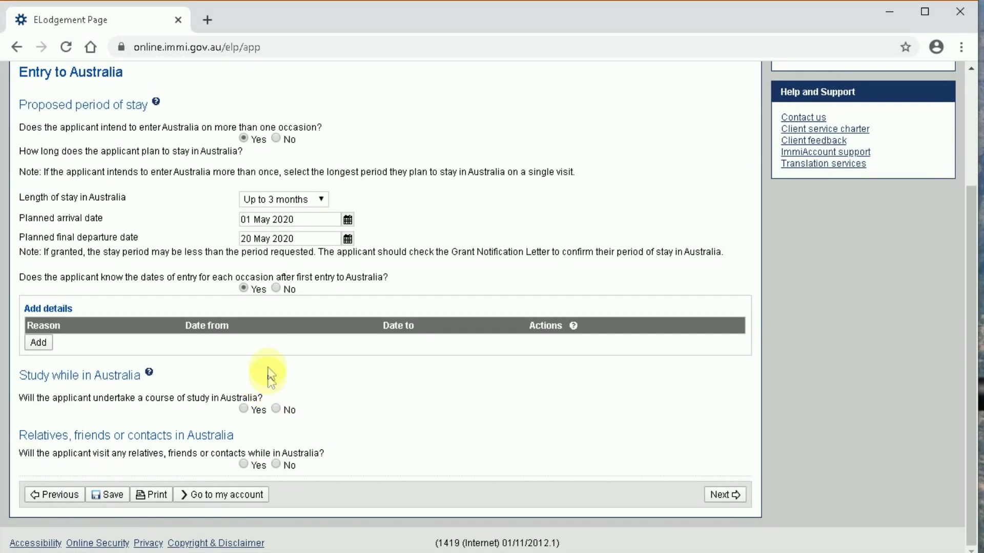
click(276, 290)
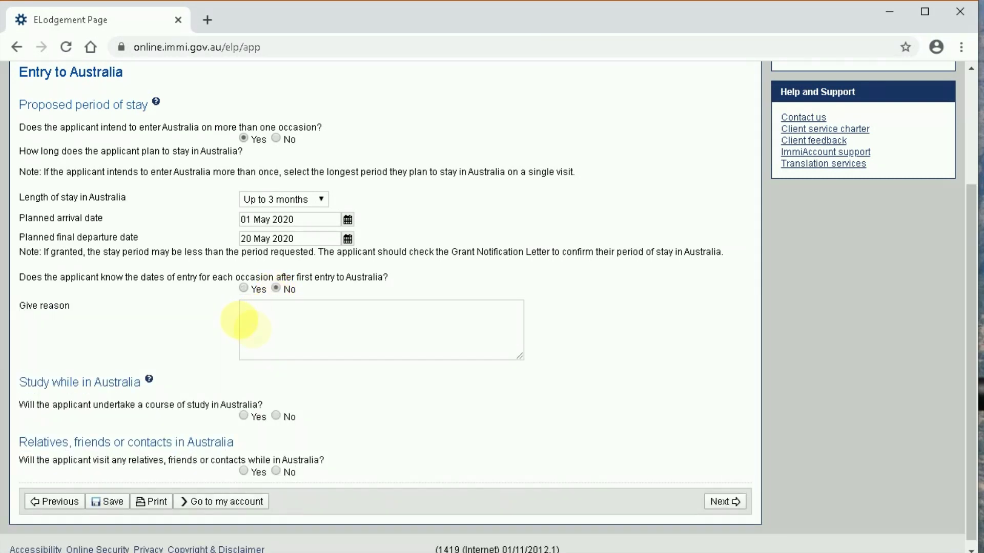
- Explain the itinerary: Australia 01–09 May, New Zealand 10–17 May, back 18 May, but flight delays or cancellations prevent fixed dates
click(269, 330)
text(we are)
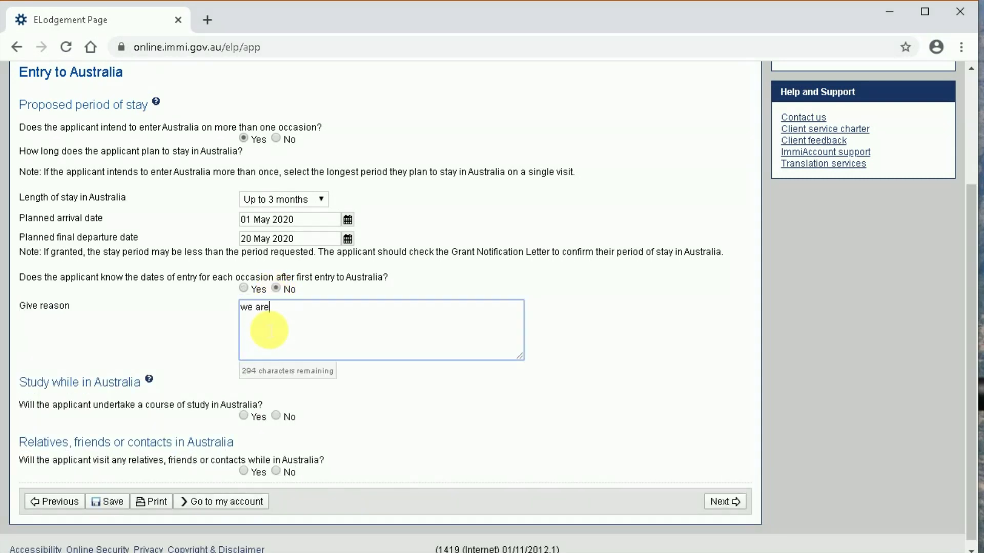
key(BackSpace)
key(BackSpace)
key(BackSpace)
key(BackSpace)
key(BackSpace)
key(BackSpace)
text(I am staying 01 May to 10 May in Australia and 10 May)
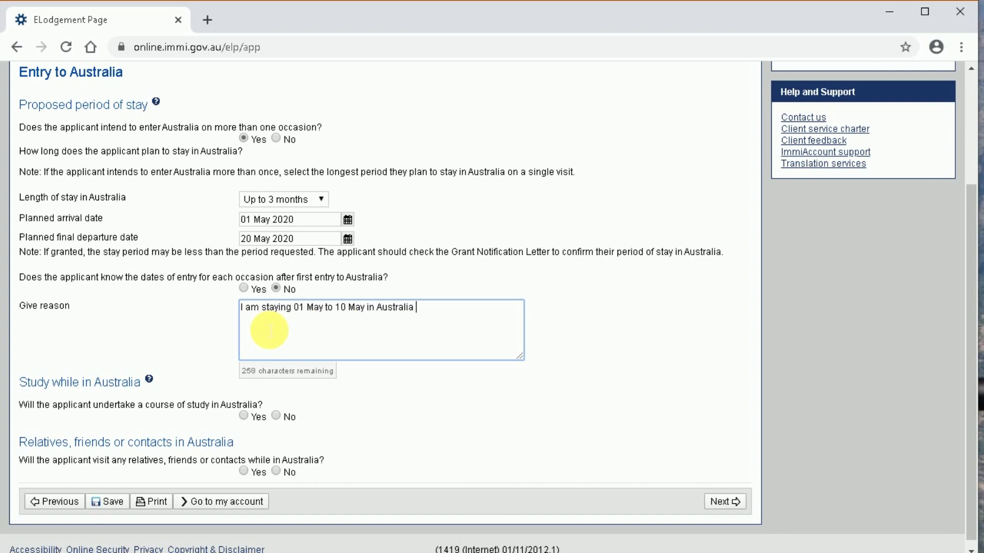
key(Left)
key(Left)
key(Left)
key(BackSpace)
key(BackSpace)
text(09)
key(End)
text(to 18 May in New )
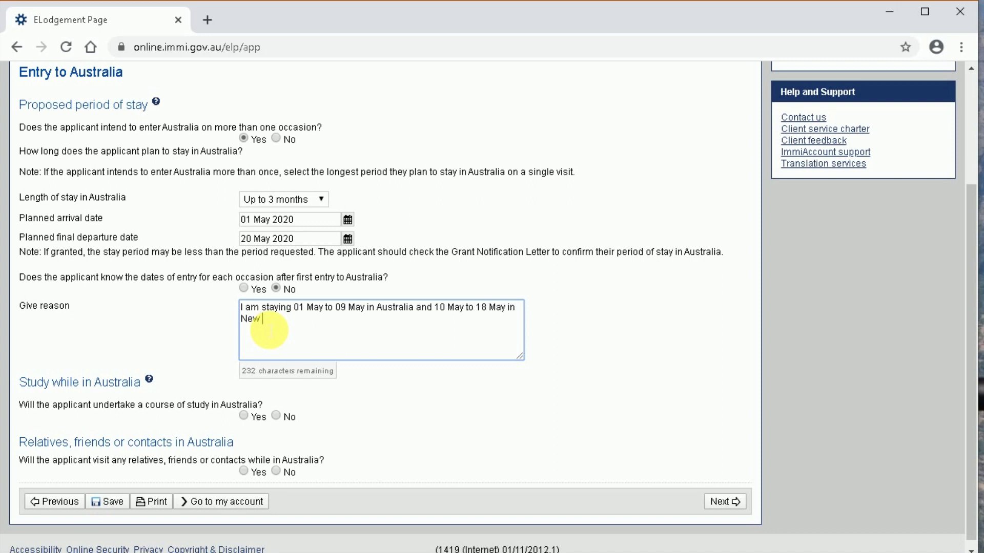
text(Zealand and Back on 18)
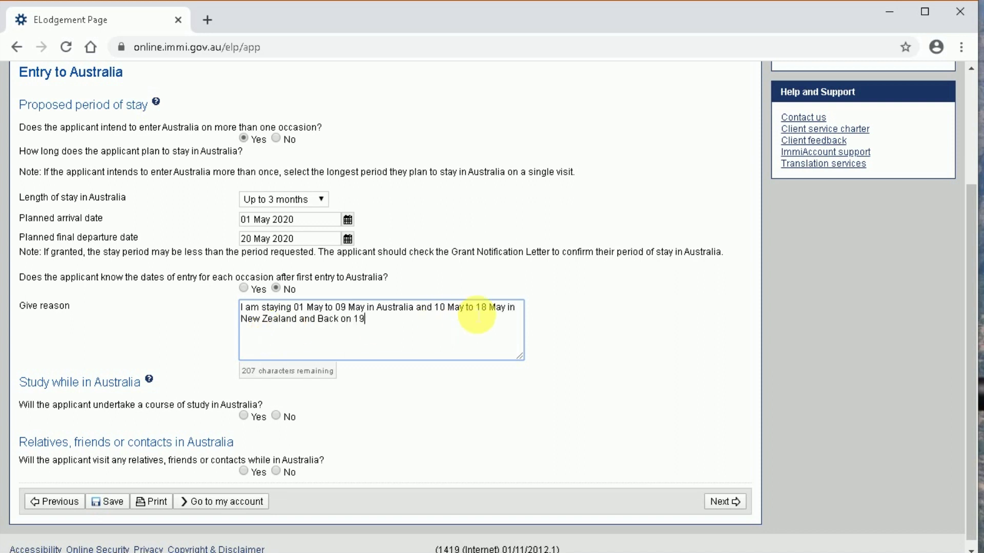
drag(485, 307, 480, 308)
text(7)
click(377, 325)
text(May bu)
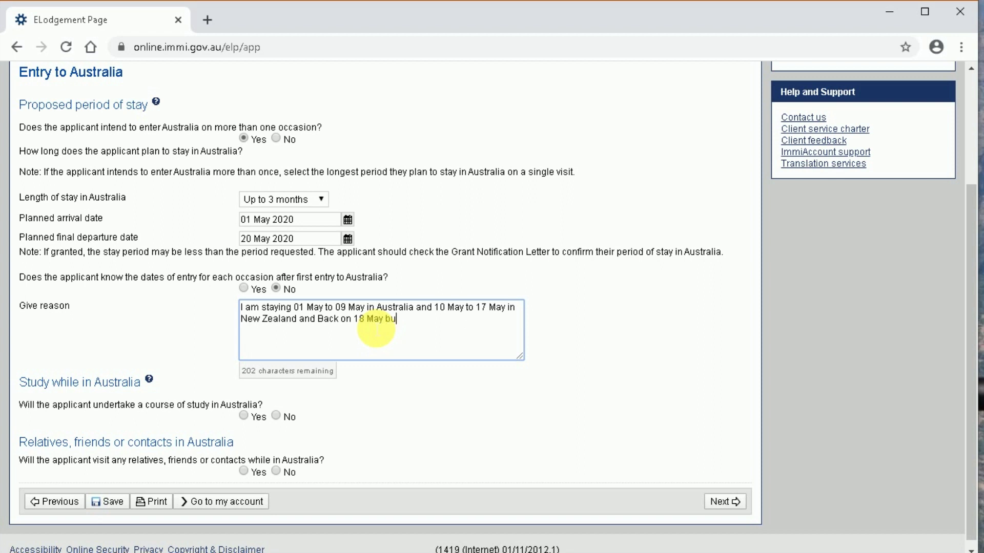
text(t due to unavoidable )
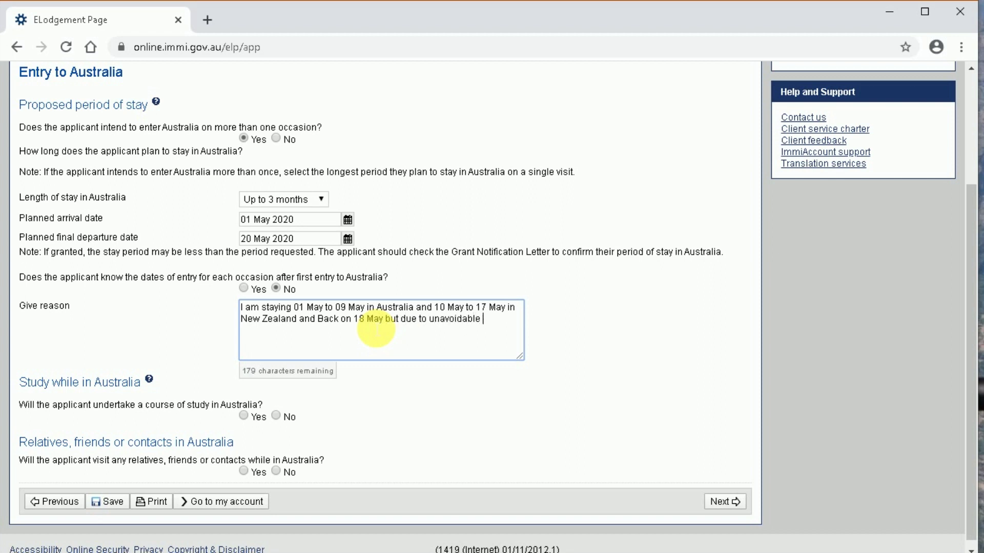
text(circumstances of flight delay or c)
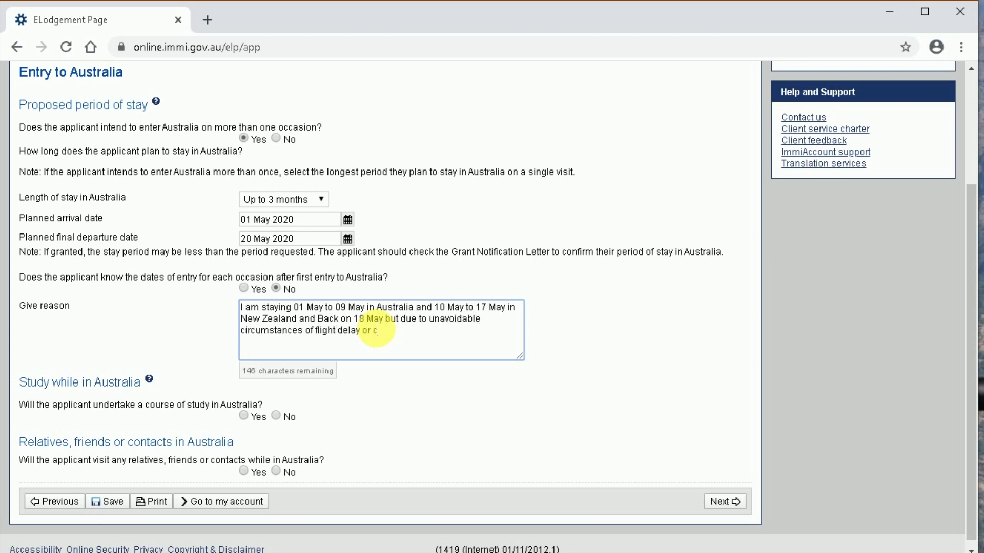
text(ancellation doesn't allow me to confirm the dates.)
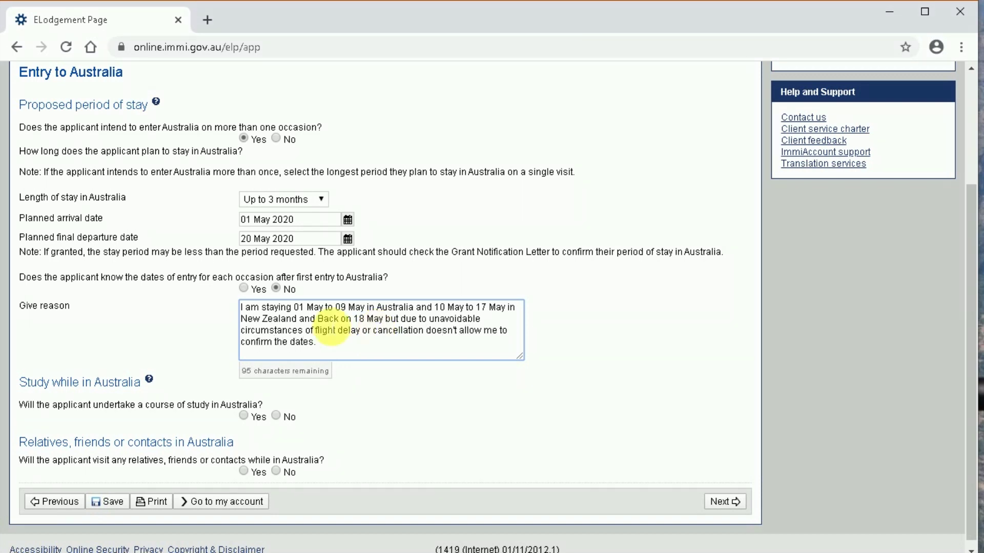
click(347, 412)
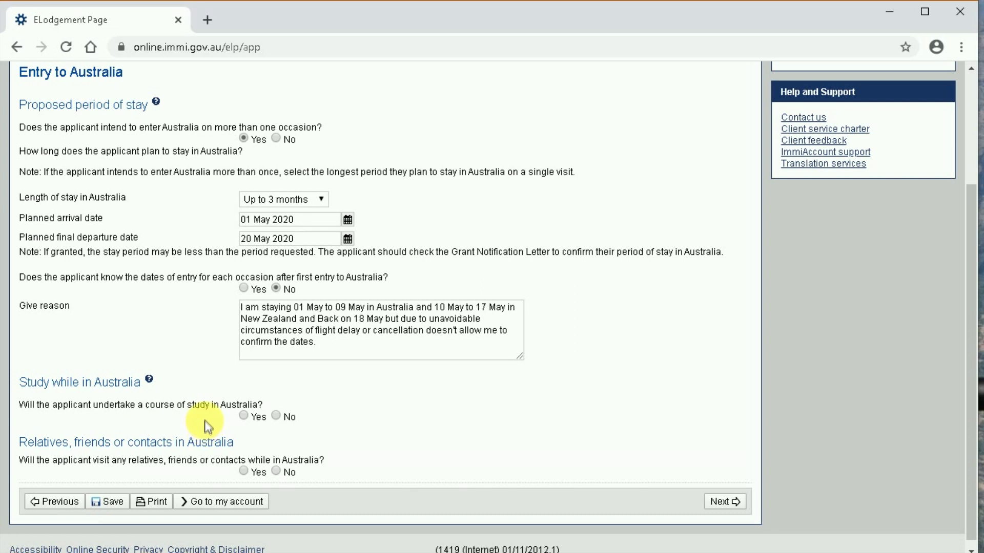
- Mark No for studying in Australia and for visiting relatives or contacts, then continue to the next page
click(277, 416)
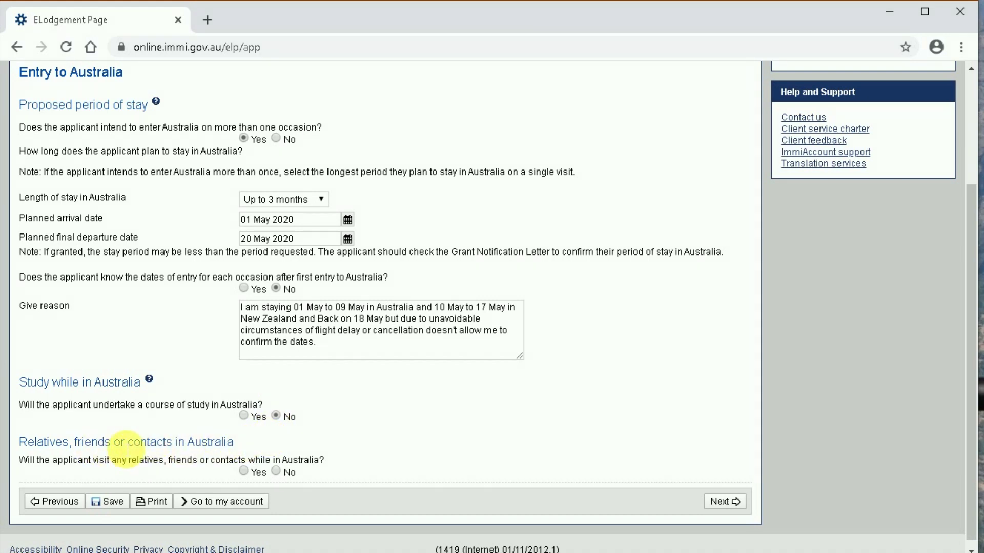
scroll(126, 450, down, 1)
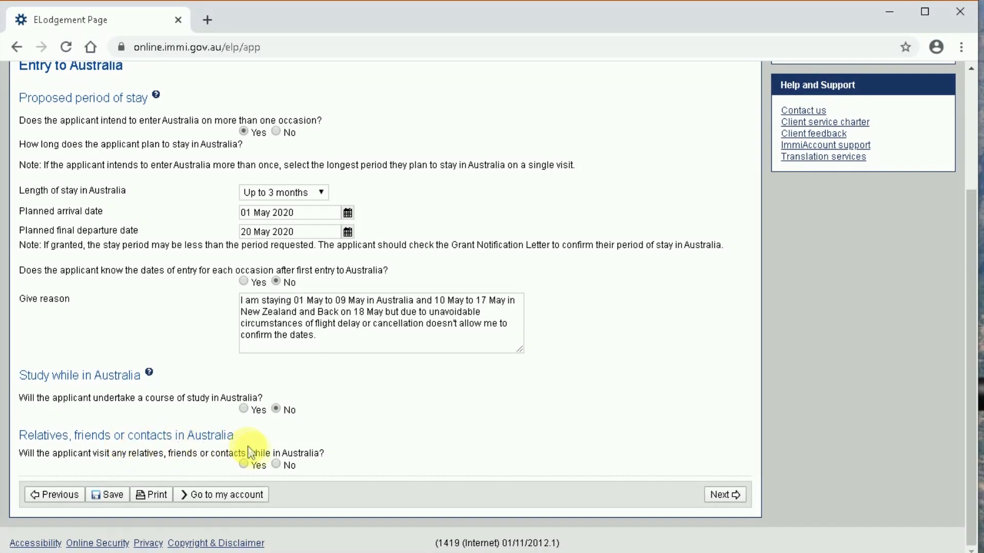
click(276, 465)
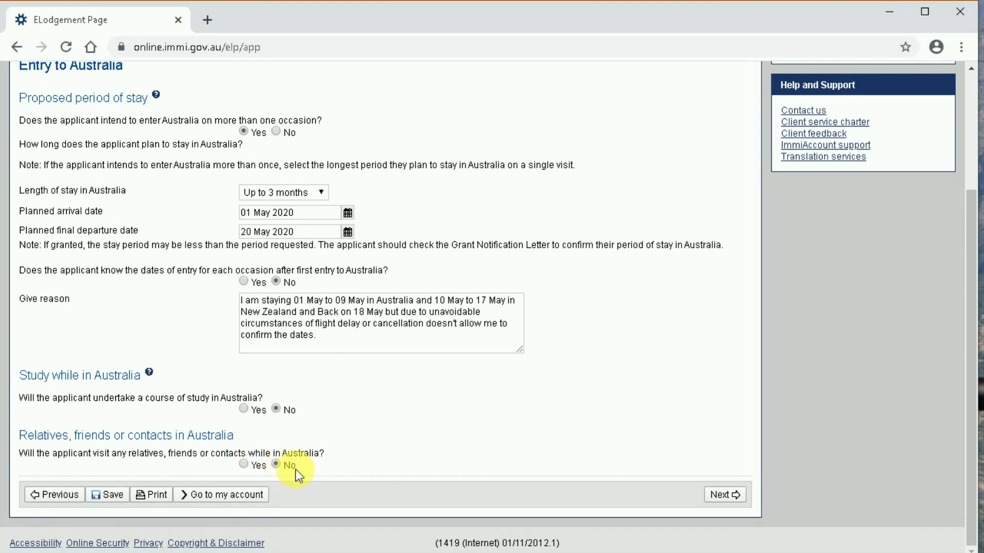
click(725, 495)
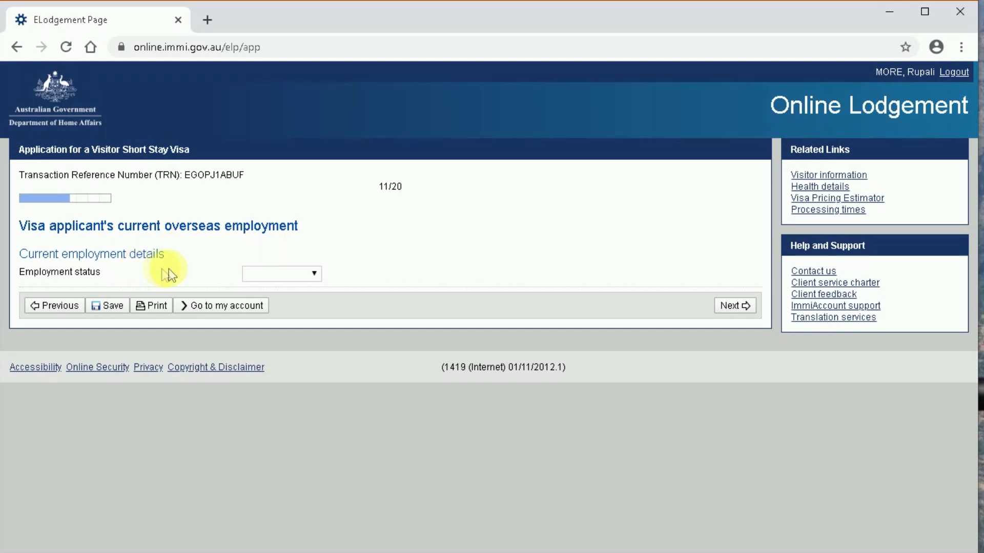
- Set the employment status to Employed and the occupation grouping to Professionals
click(266, 277)
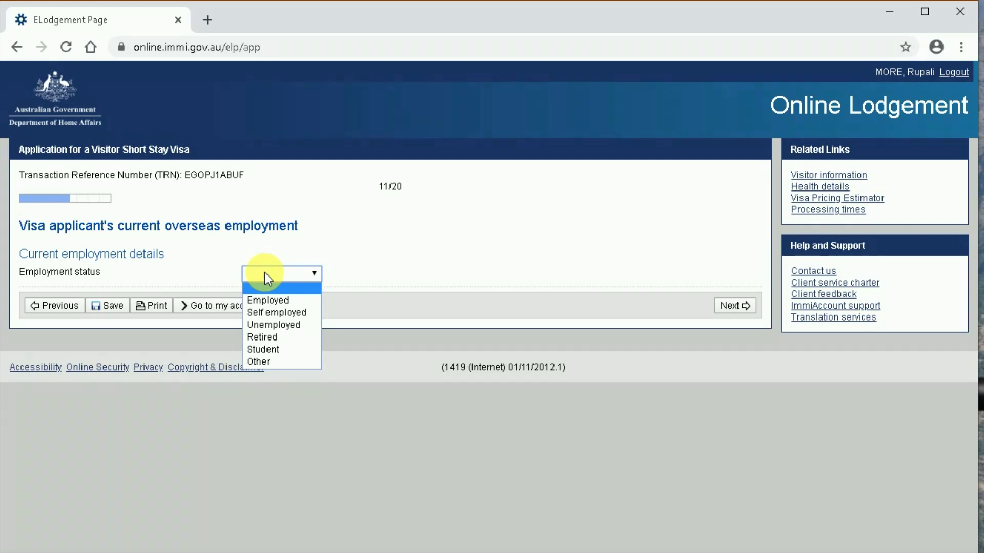
click(265, 298)
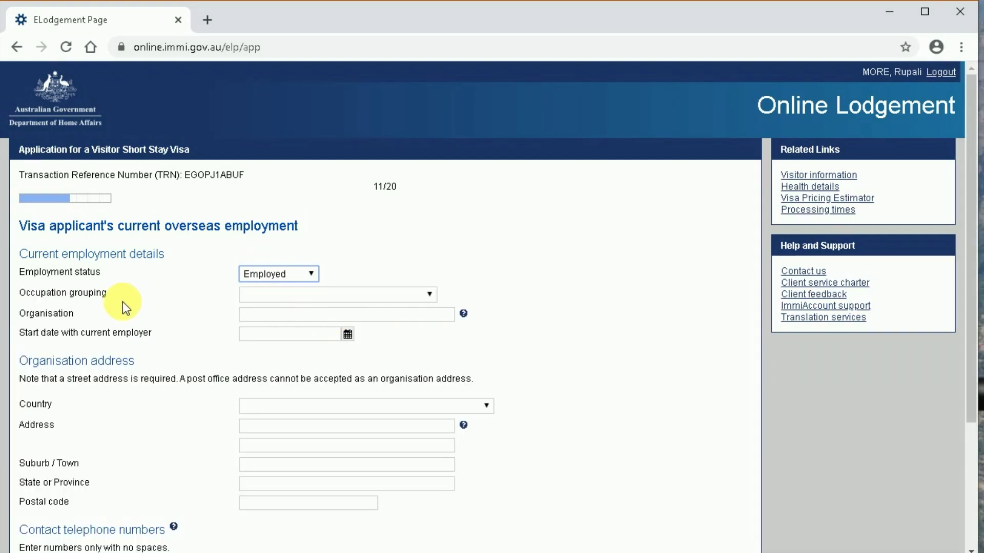
click(315, 296)
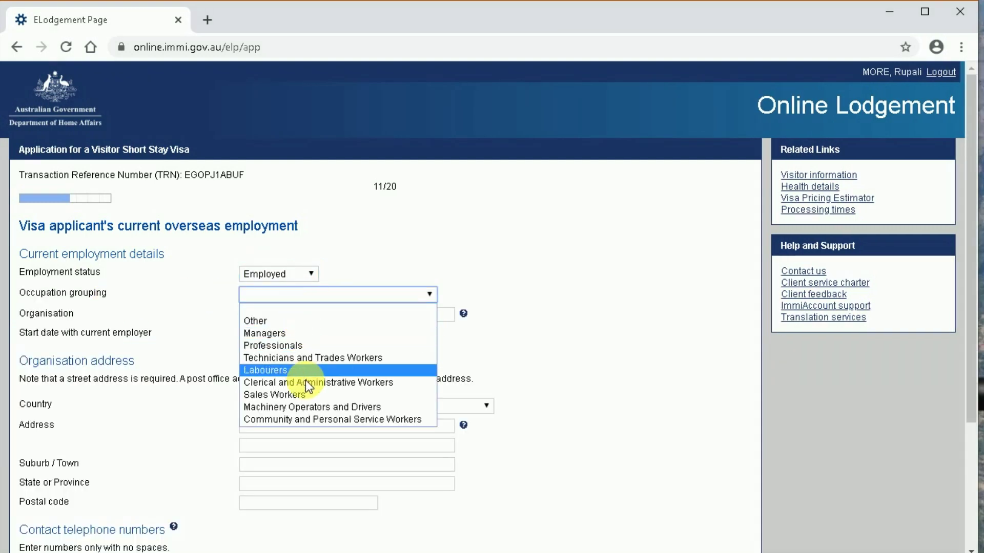
click(567, 358)
scroll(568, 358, down, 2)
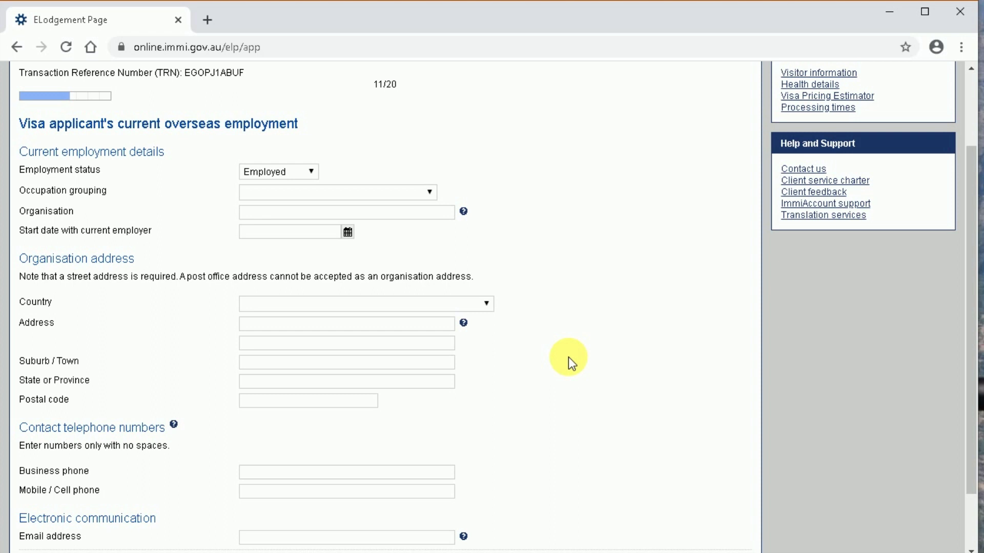
click(284, 199)
click(273, 241)
- Enter TCS Limited as the organisation with a start date of 17 Aug 2008
click(290, 215)
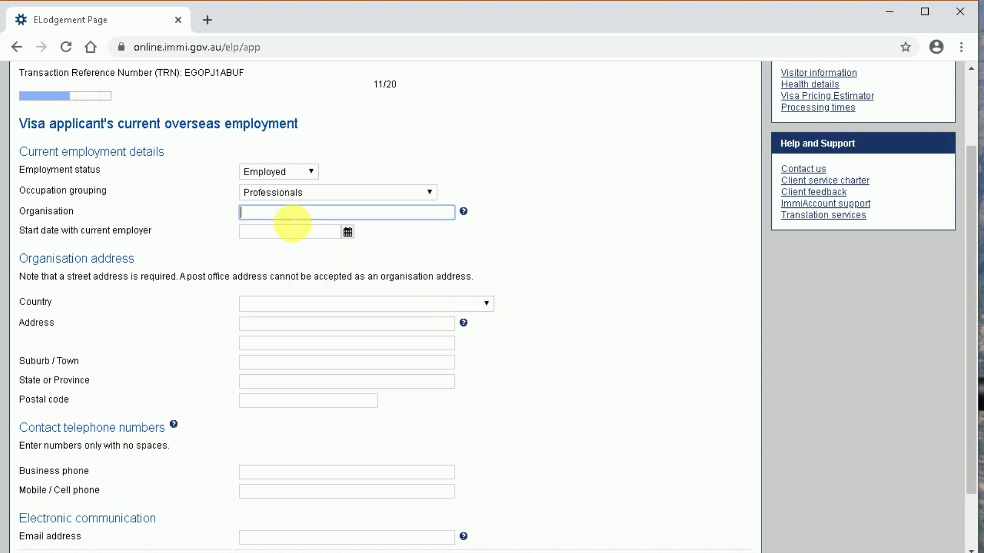
text(TCS Limited)
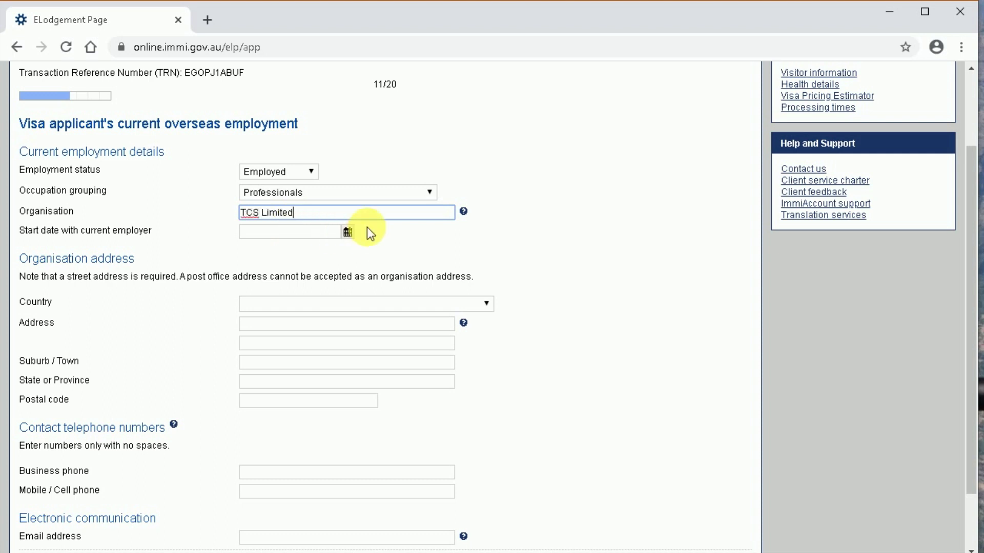
click(347, 232)
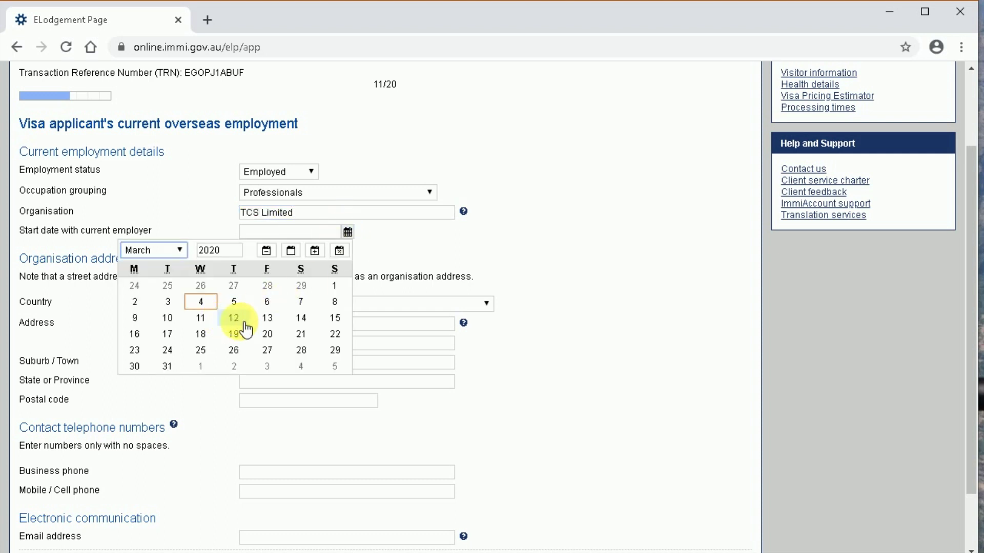
double_click(216, 250)
text(2008)
click(161, 250)
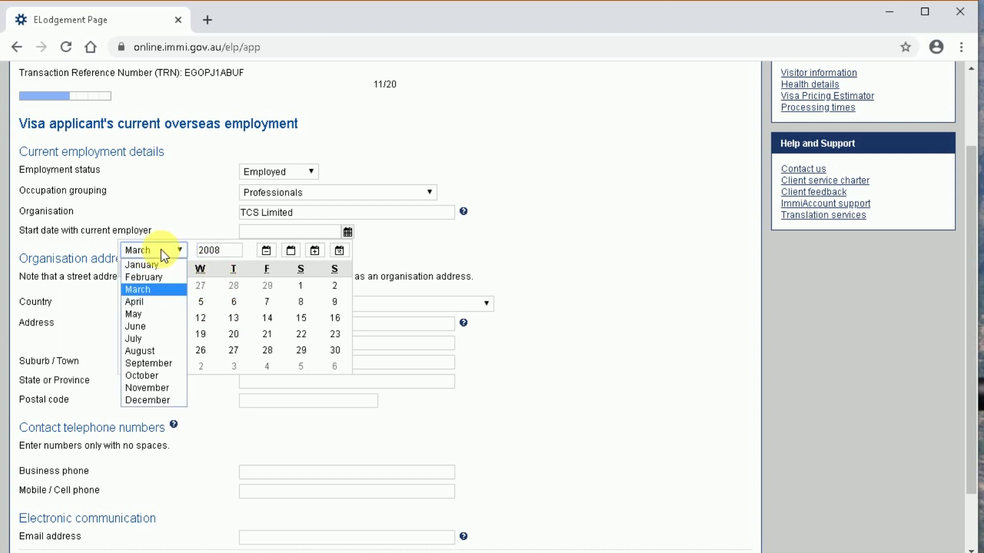
click(145, 352)
click(324, 318)
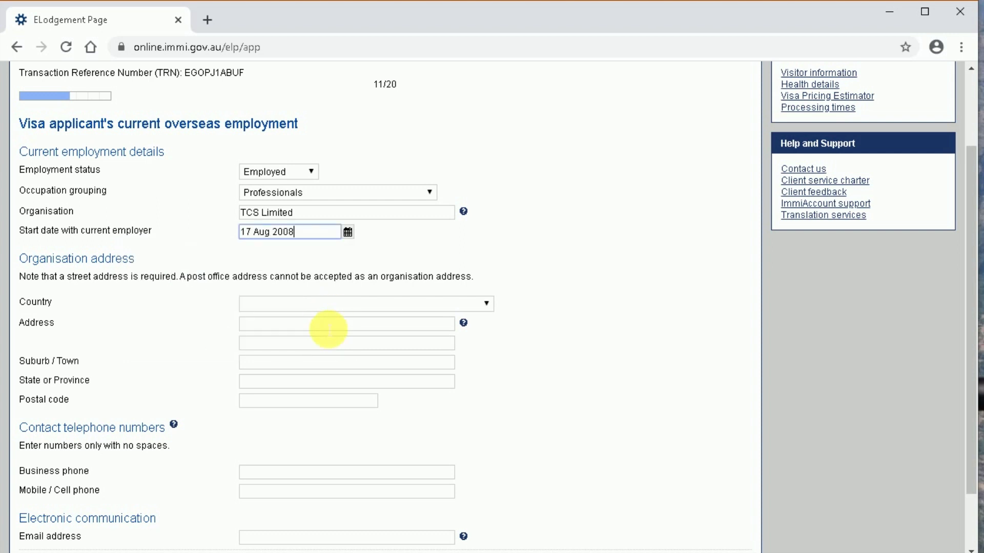
- Set the organisation's country to INDIA, street address to TCS Limited and town to Pune
click(303, 308)
text(india)
key(Return)
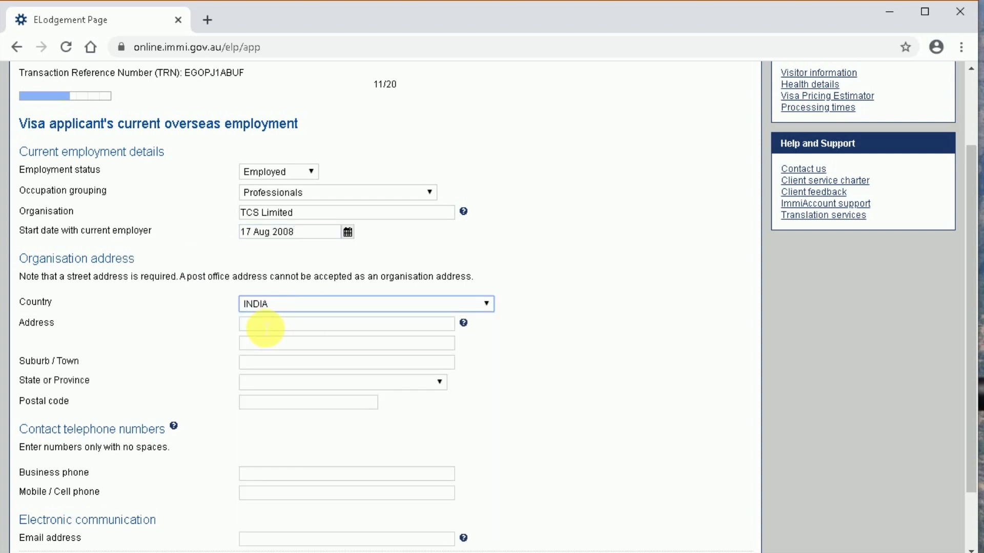
click(263, 327)
text(TCS Limited)
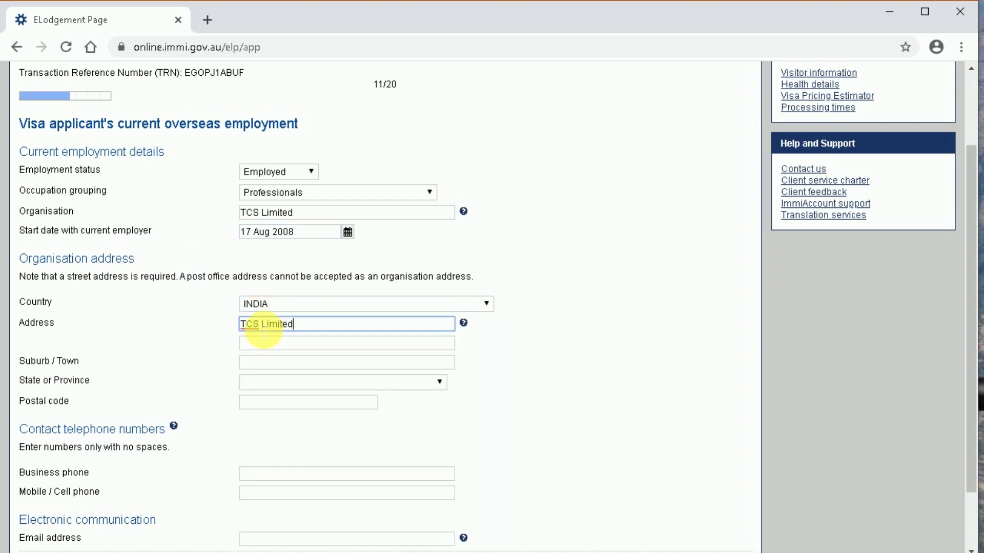
click(259, 364)
text(Pune)
click(257, 382)
text(mah)
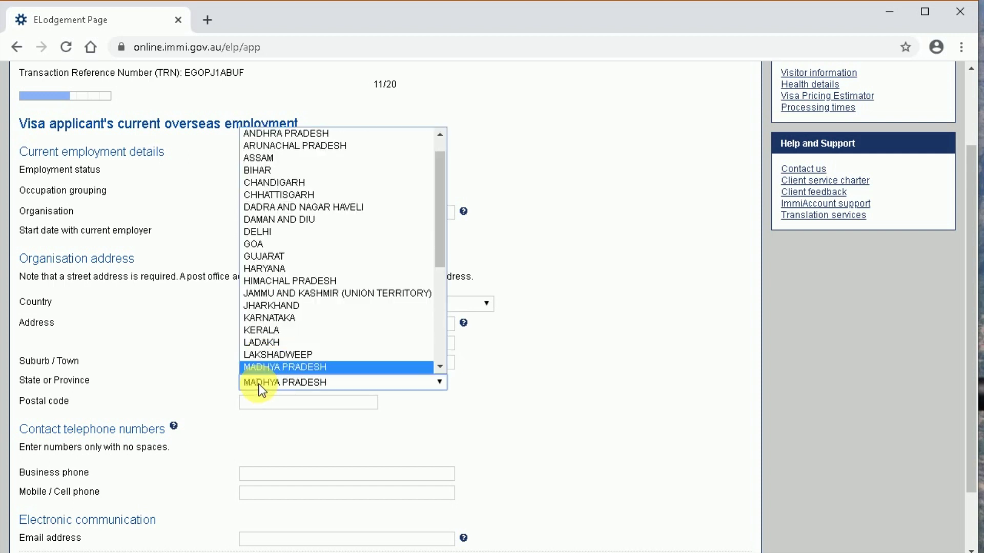
key(Return)
click(268, 405)
text(411028)
click(251, 344)
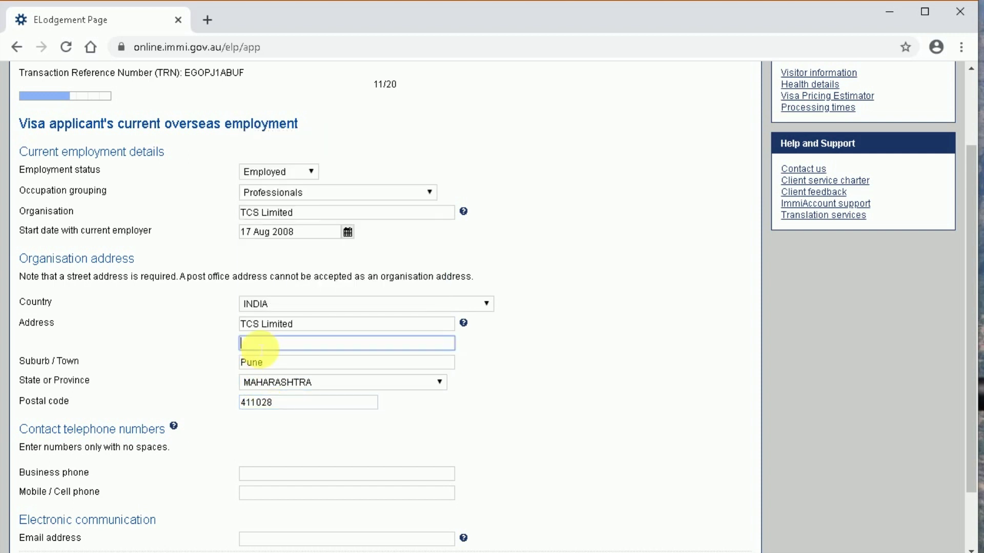
text(06, Magarpatta, Hadapsar)
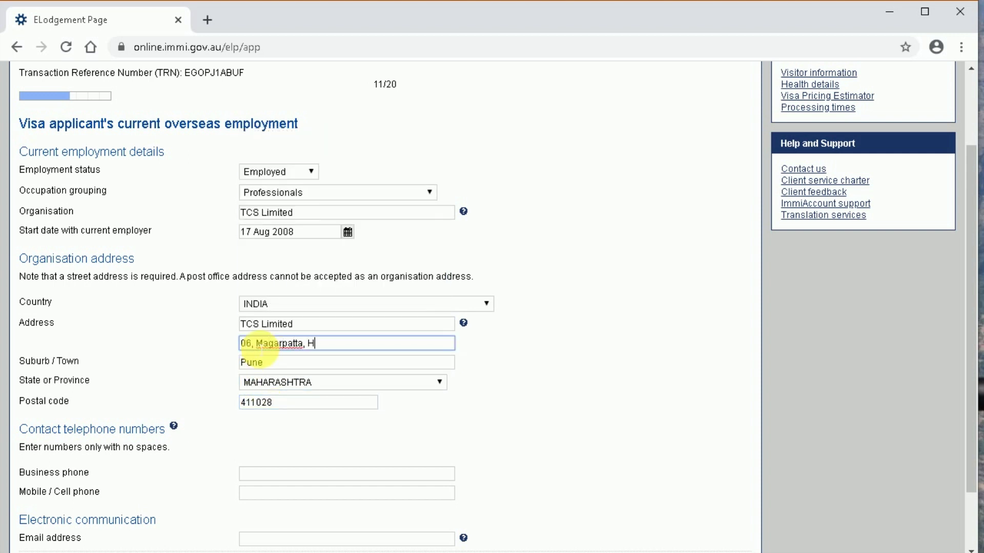
click(254, 456)
- Go through the business and mobile phone fields and enter the contact e-mail address
scroll(315, 470, down, 1)
scroll(315, 470, down, 1)
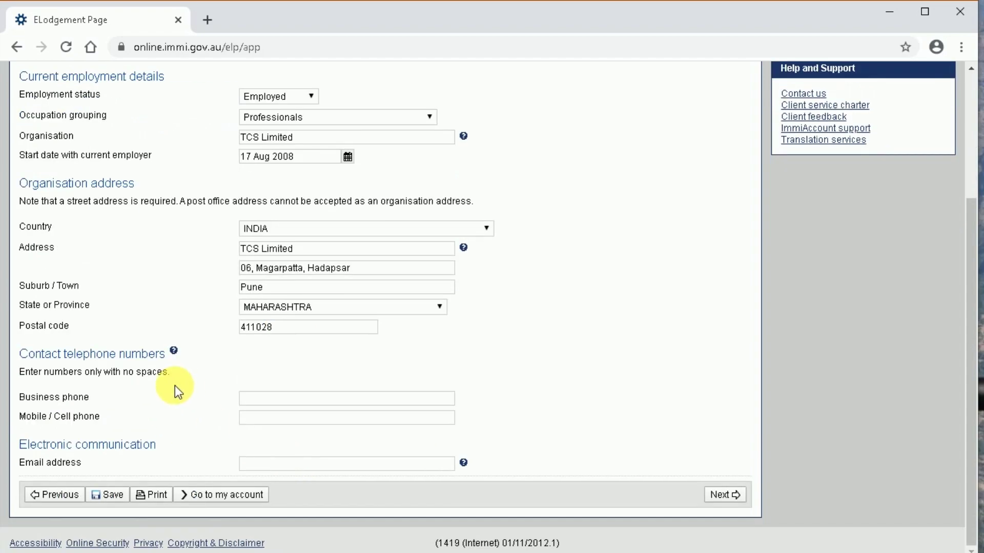
click(312, 400)
click(288, 422)
click(270, 464)
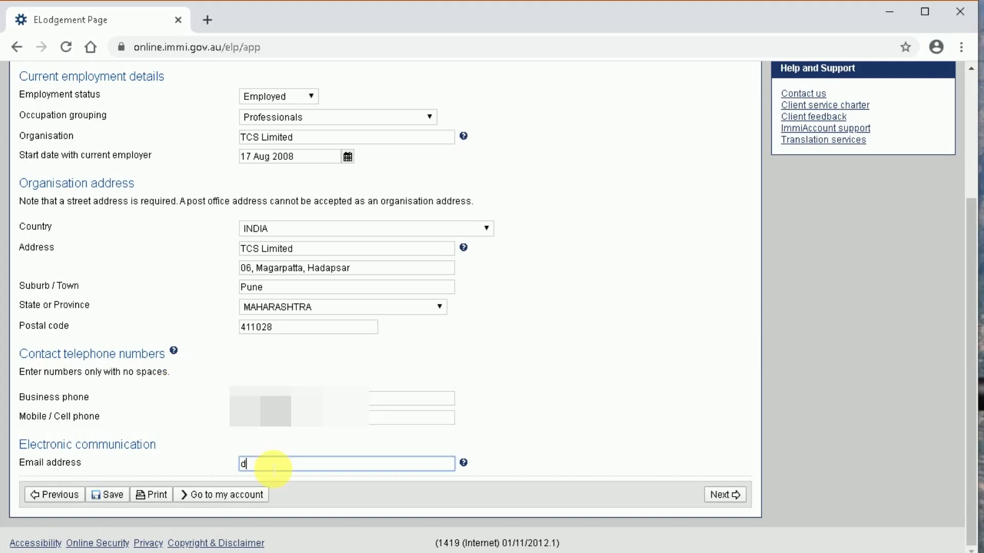
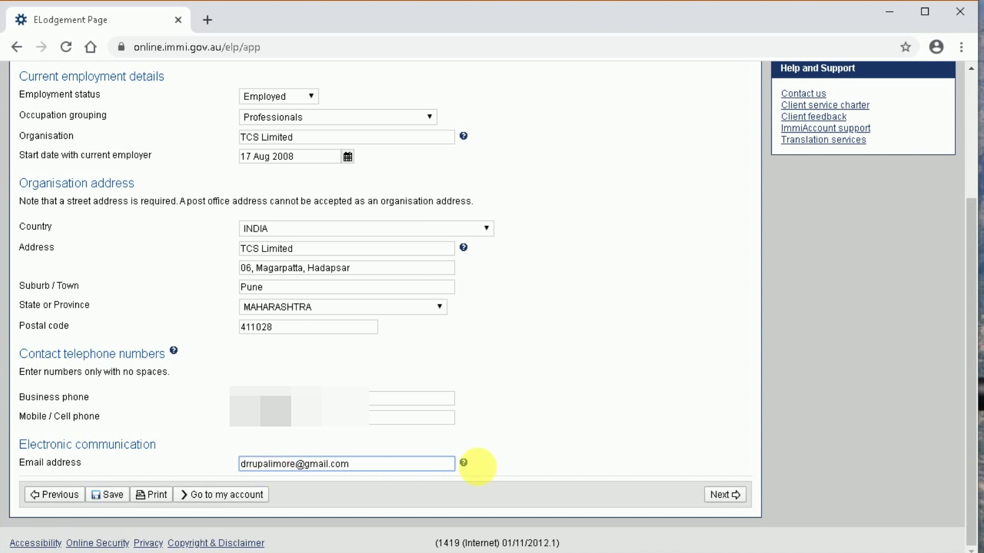
- On the Financial support page choose Self funded and describe the funds as 'savings, from salary'
click(722, 493)
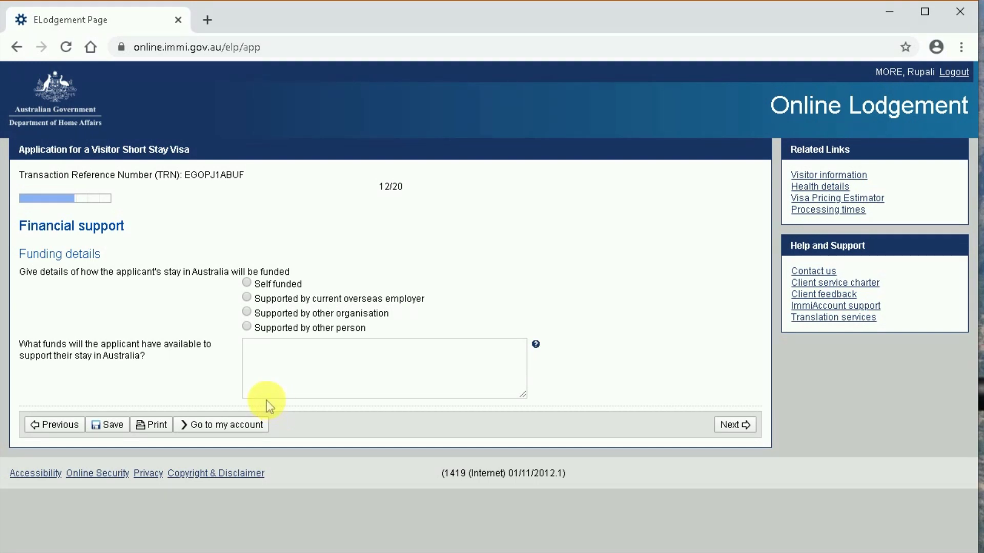
click(246, 282)
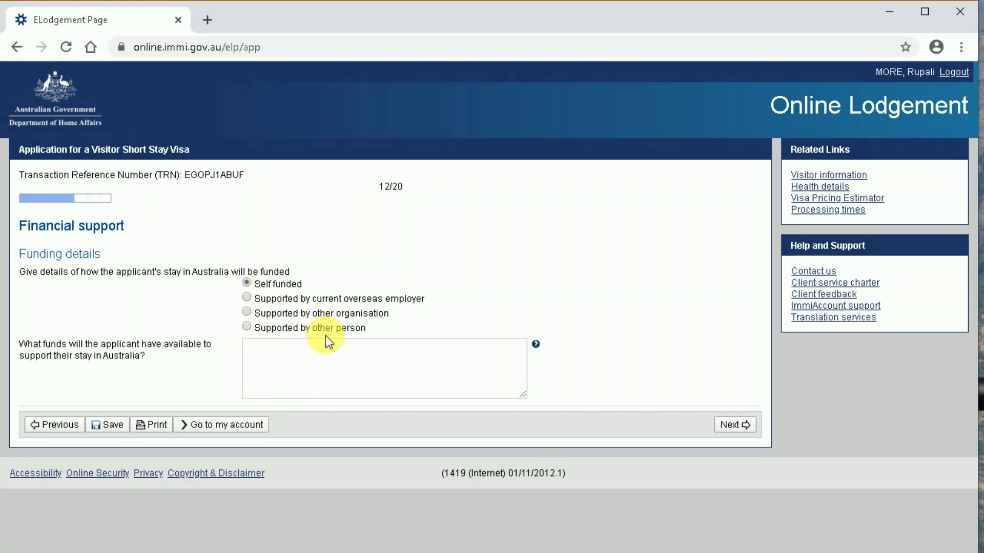
click(313, 359)
text(sa)
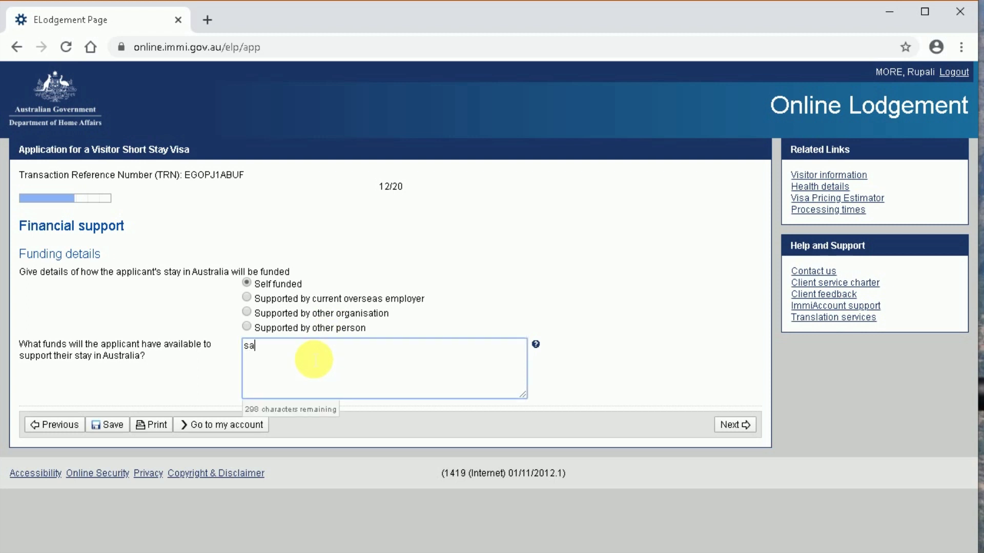
text(vings, )
text(from salary)
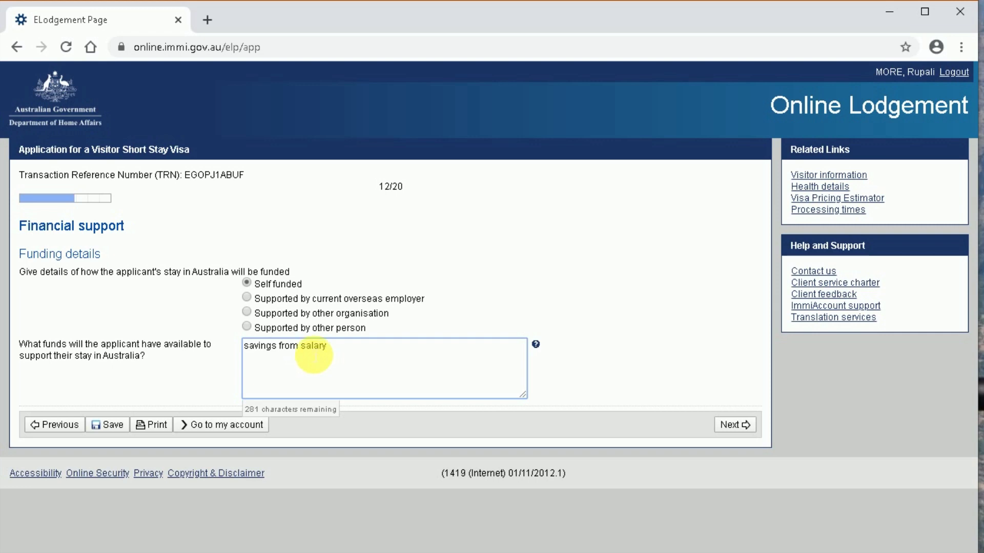
- Continue past the Financial support page toward the Health declarations
click(732, 425)
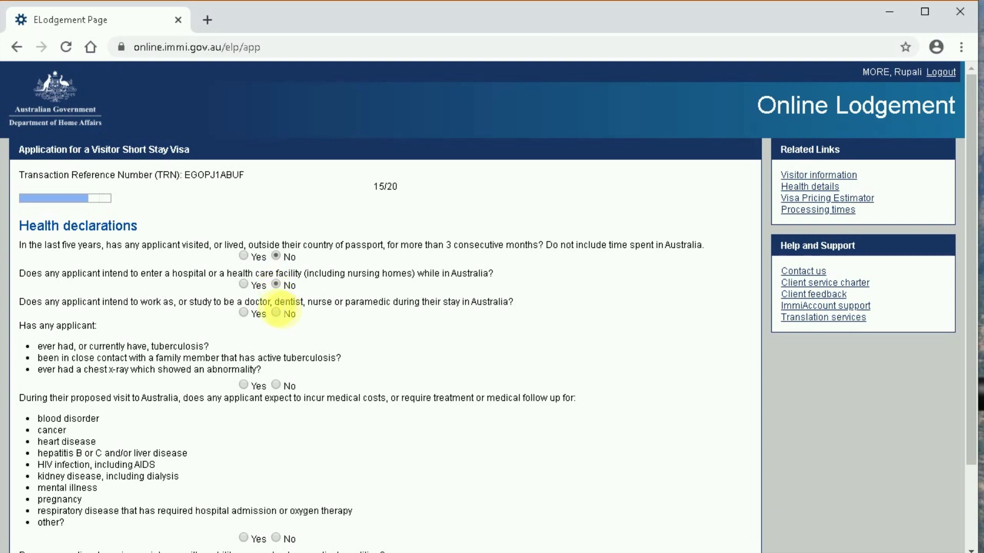
- Answer No to the doctor or nurse work, medical costs and mobility assistance questions
click(275, 313)
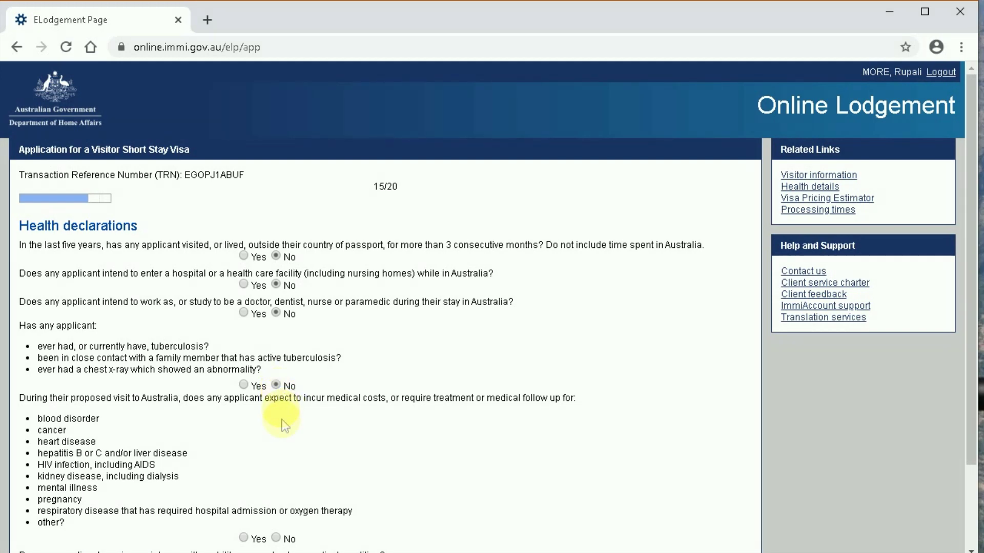
scroll(297, 448, down, 2)
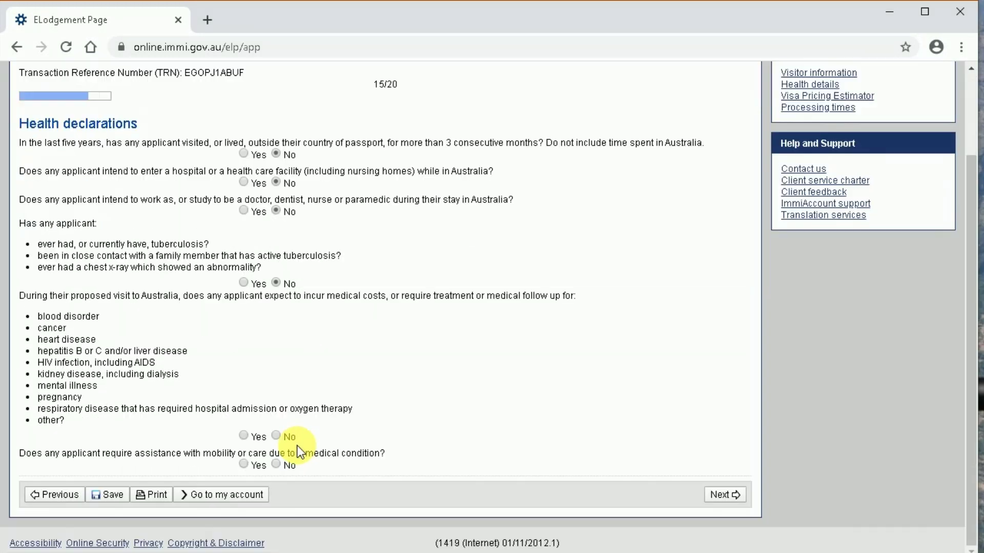
click(276, 436)
click(276, 465)
- Open Character declarations and answer No to the pending legal action and prior conviction questions
click(723, 495)
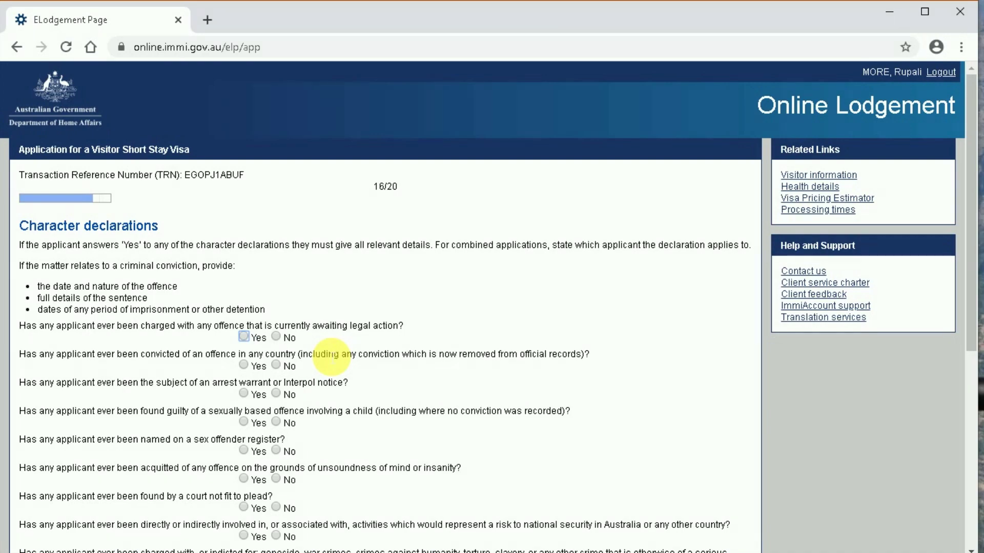
scroll(331, 357, down, 1)
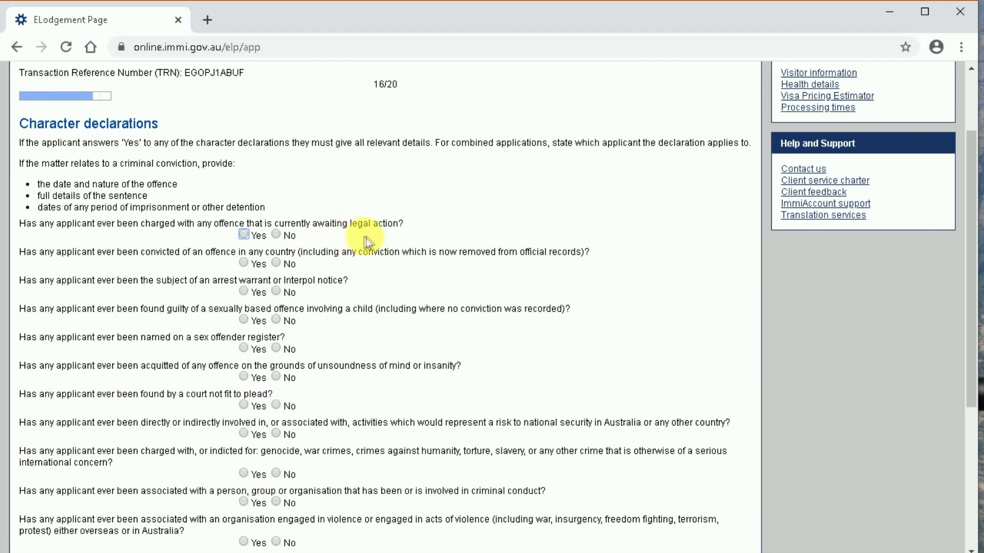
click(276, 235)
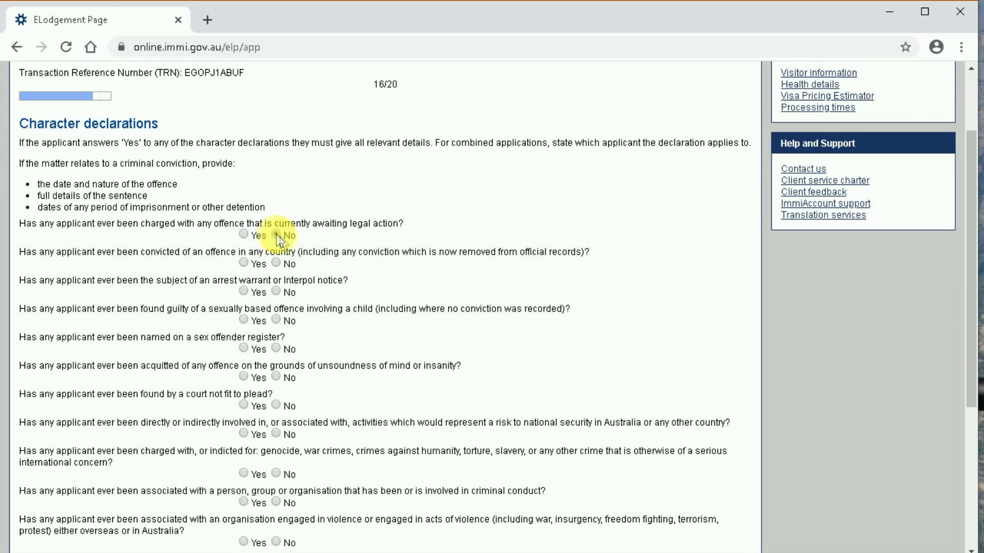
click(275, 264)
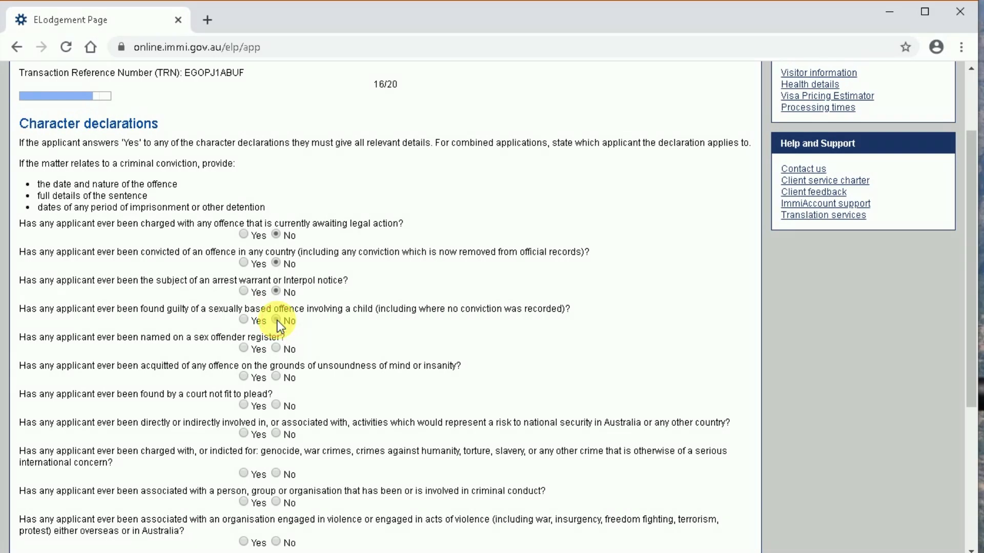
- Answer No to the child offence, sex offender register, insanity, unfit-to-plead and national security questions
click(277, 321)
scroll(277, 321, down, 2)
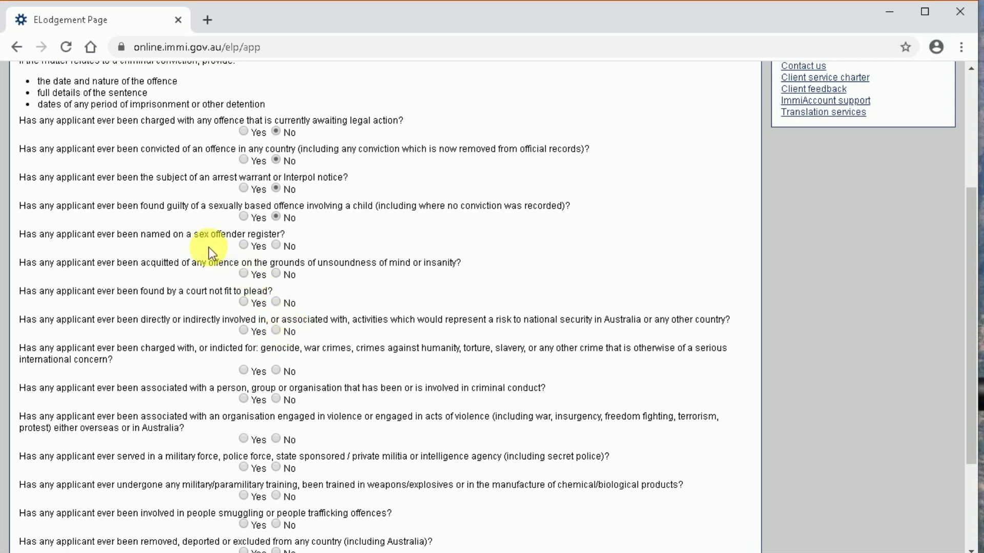
click(277, 246)
click(276, 274)
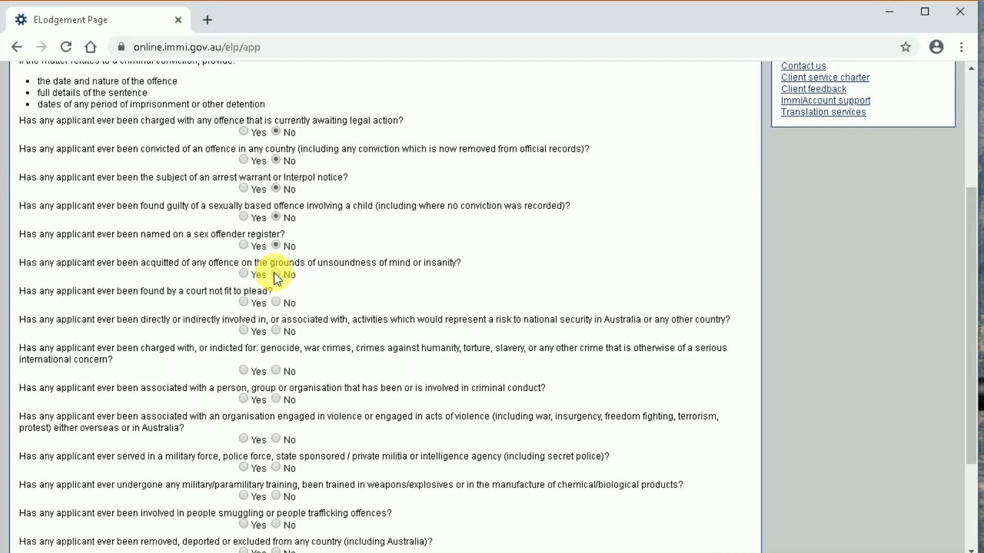
click(275, 303)
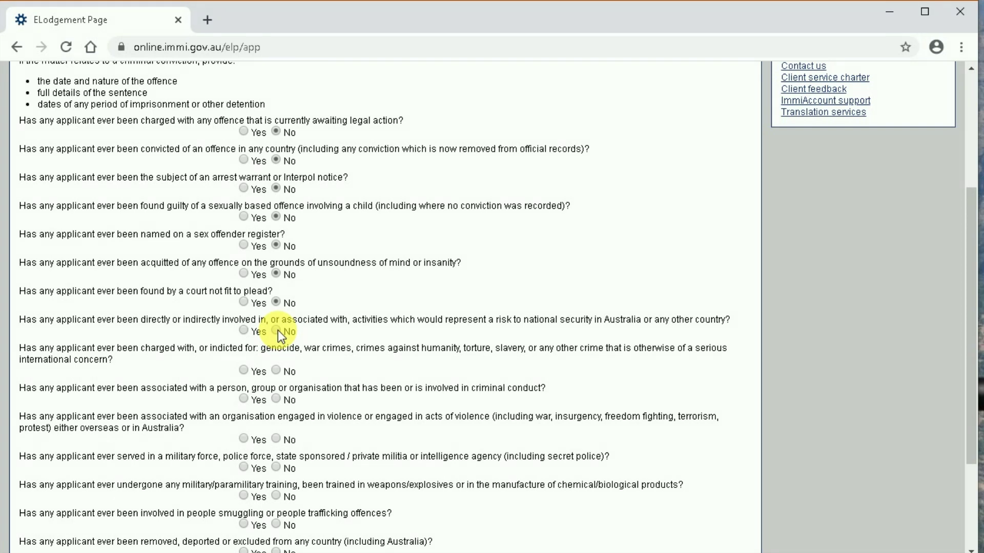
click(277, 331)
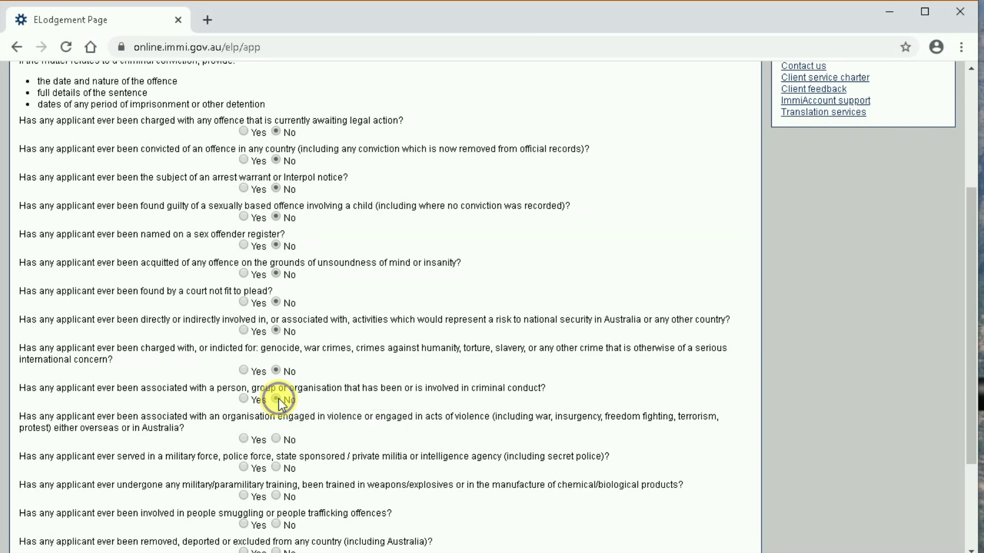
- Answer No to the violent organisation, military training, people smuggling, deportation and outstanding debts questions
right_click(278, 398)
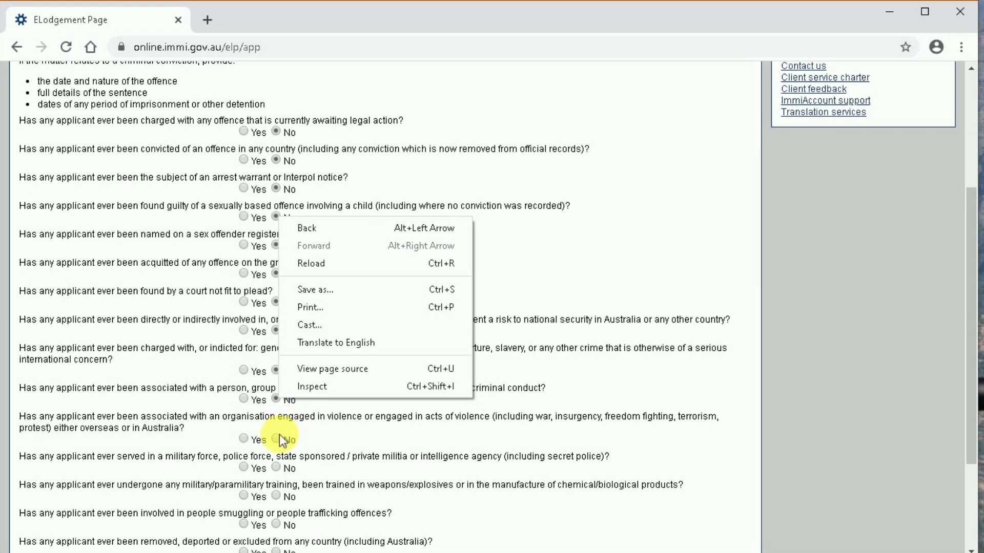
click(282, 440)
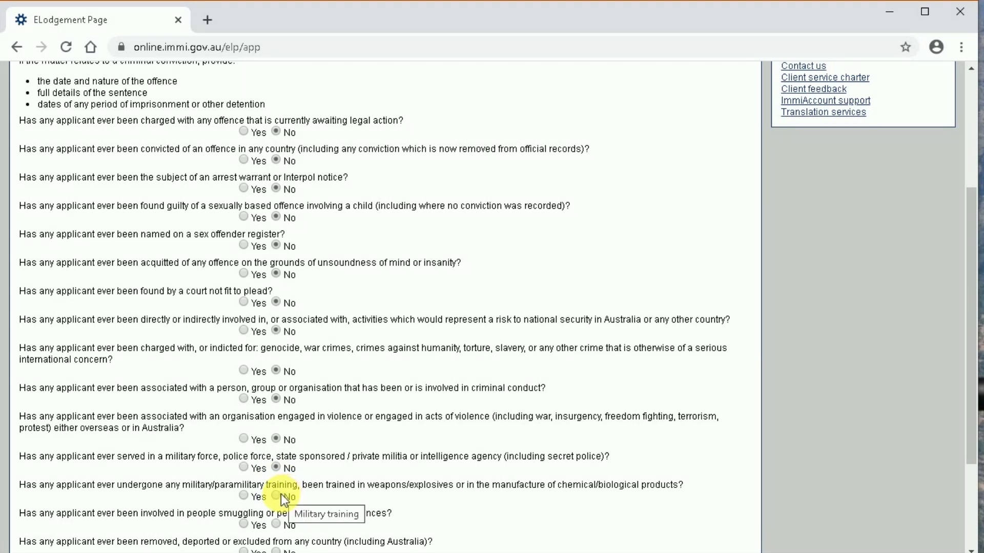
scroll(282, 495, down, 3)
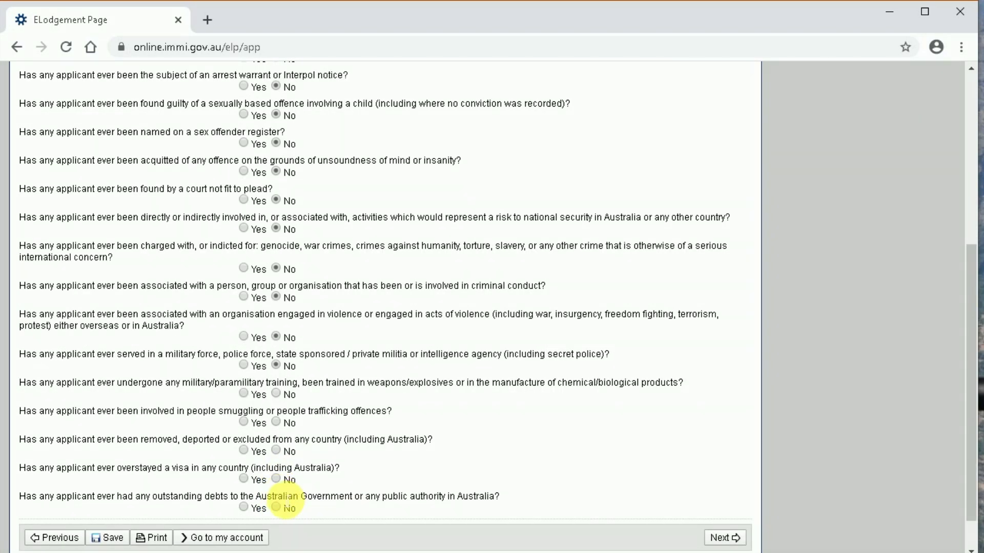
click(286, 398)
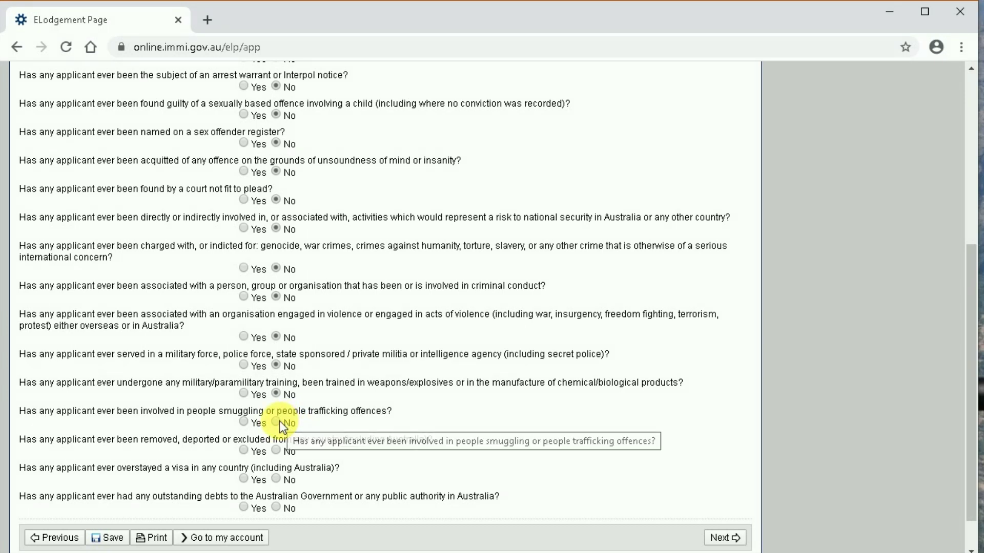
click(278, 422)
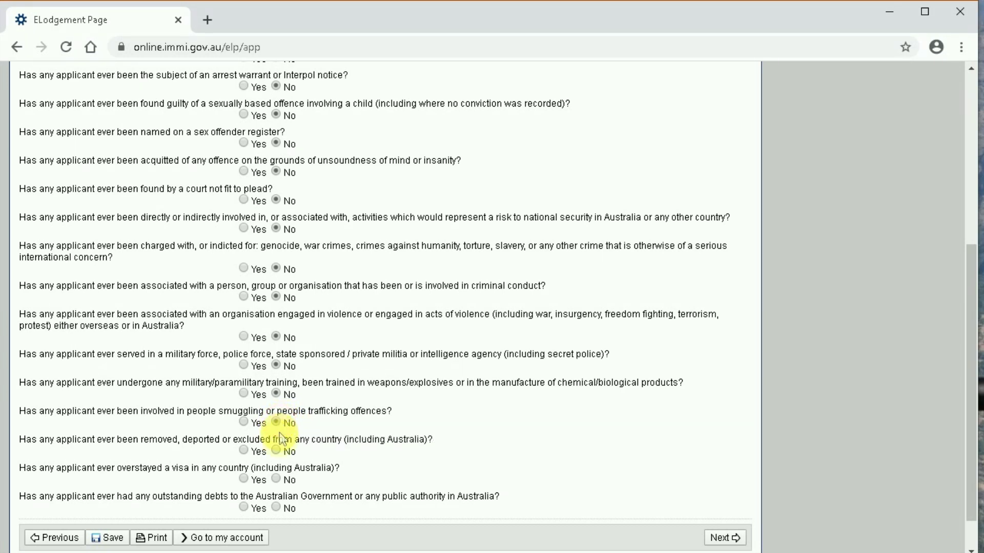
click(277, 450)
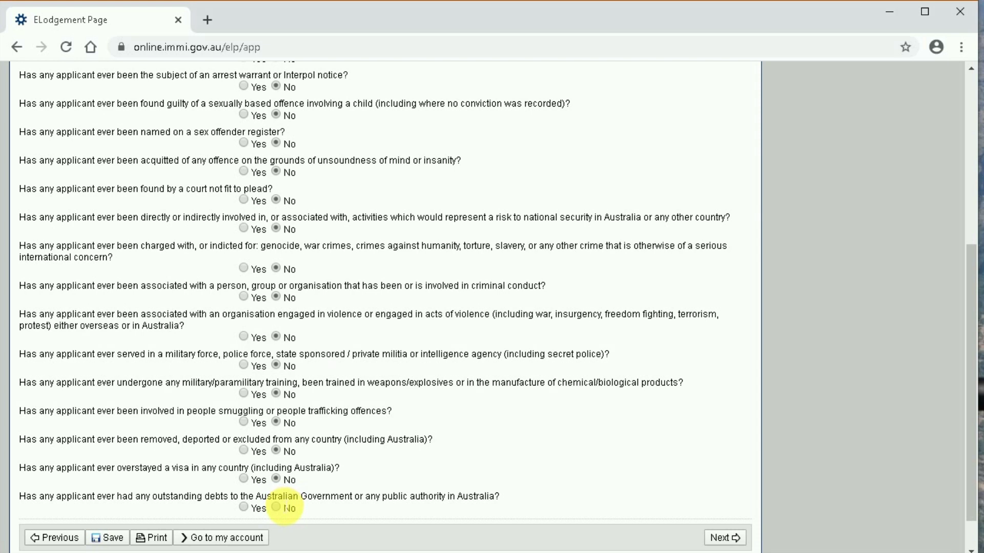
click(276, 507)
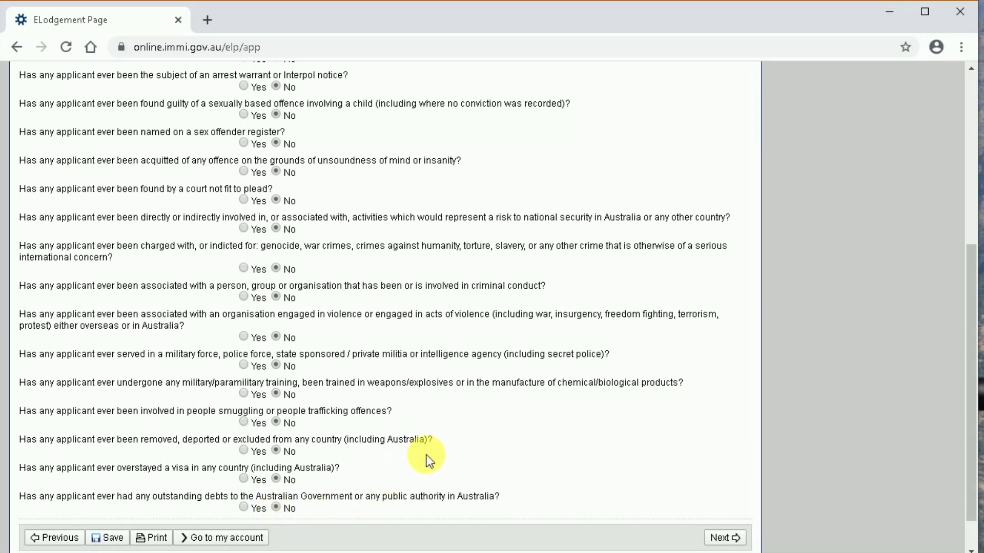
- Answer Yes to holding a visa and describe it as a US B1/B2 visa with 10 years validity
click(724, 538)
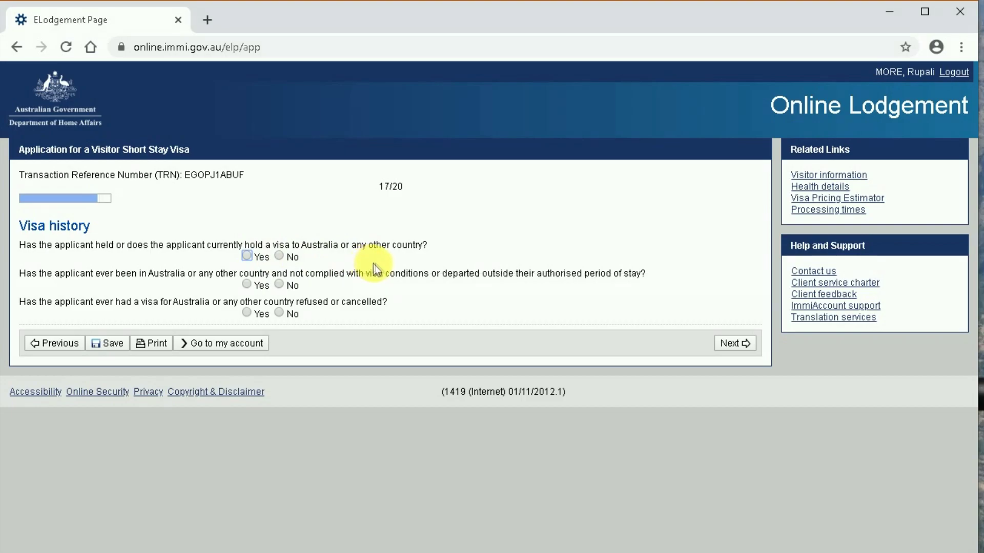
click(248, 255)
click(278, 302)
text(US Visa with)
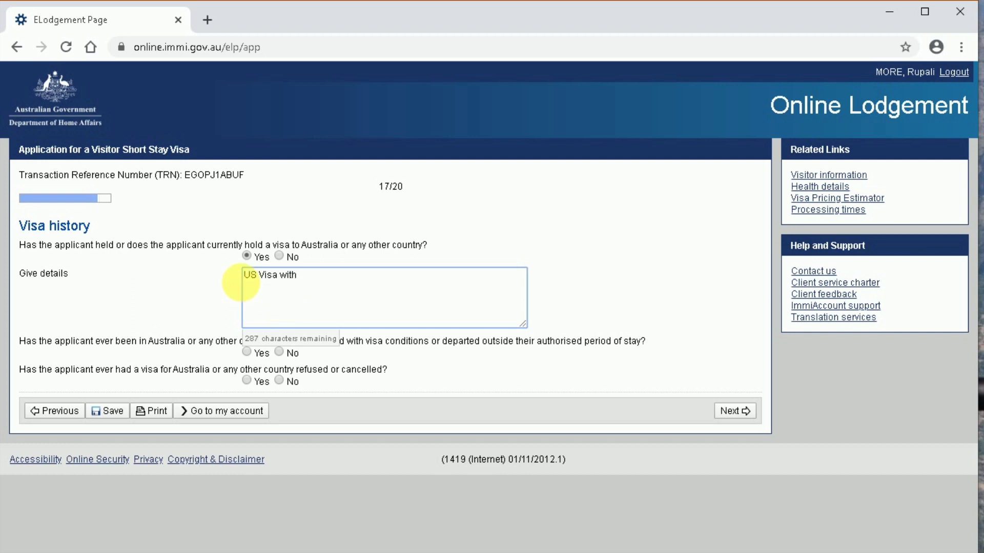
click(258, 275)
text(B1/B2)
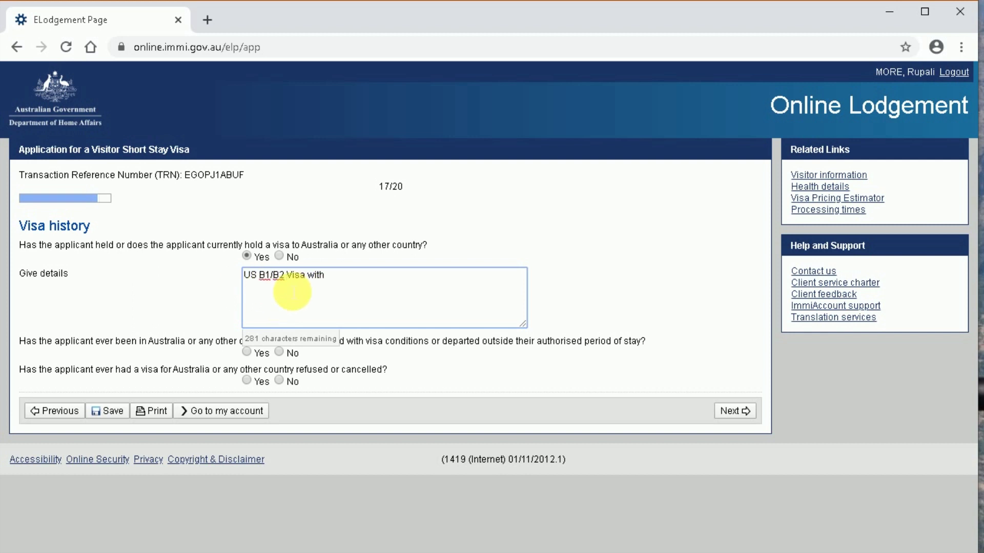
click(334, 286)
text(10 Years )
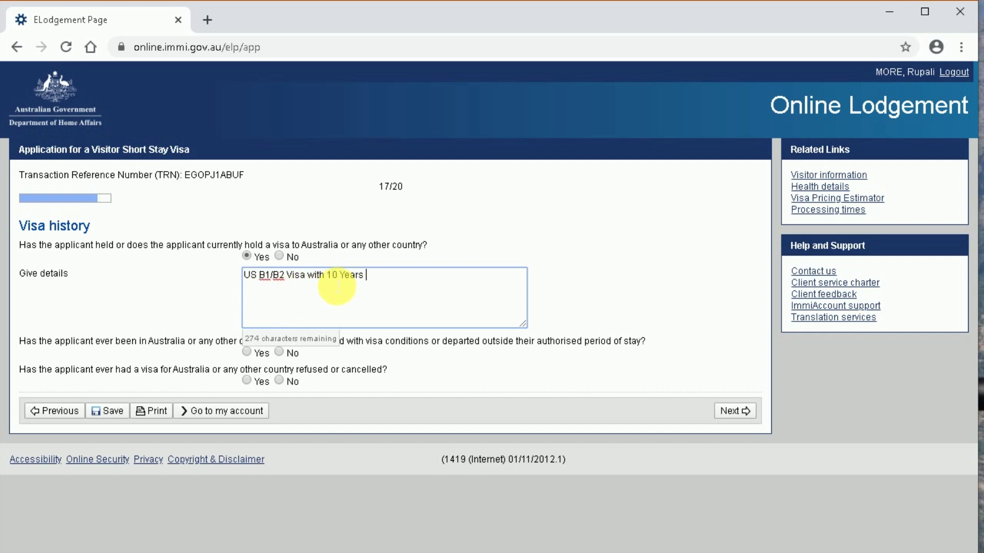
text(validity expires on 2029.)
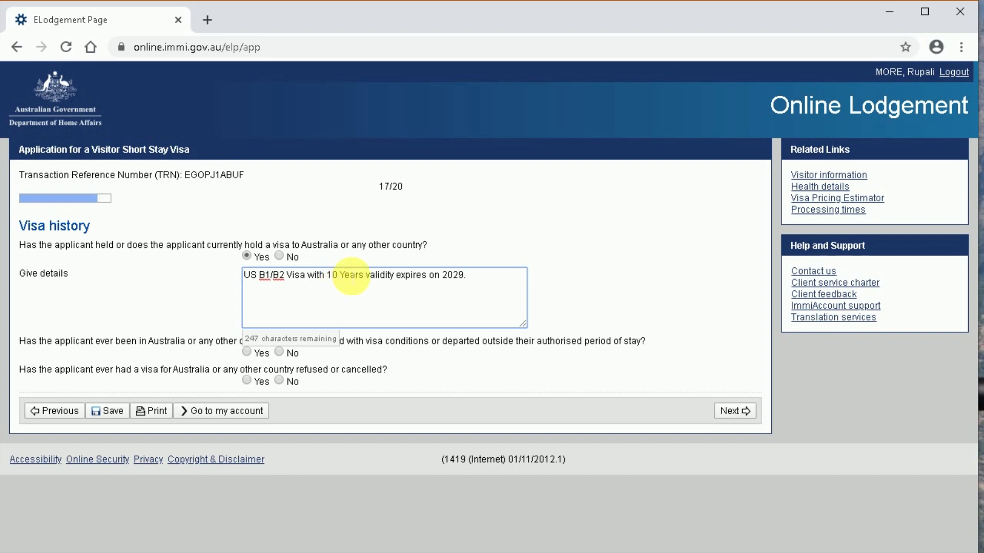
- Add the '01August' 2029 expiry date to the details and answer No to the conditions and refused-visa questions
click(443, 277)
text(01August)
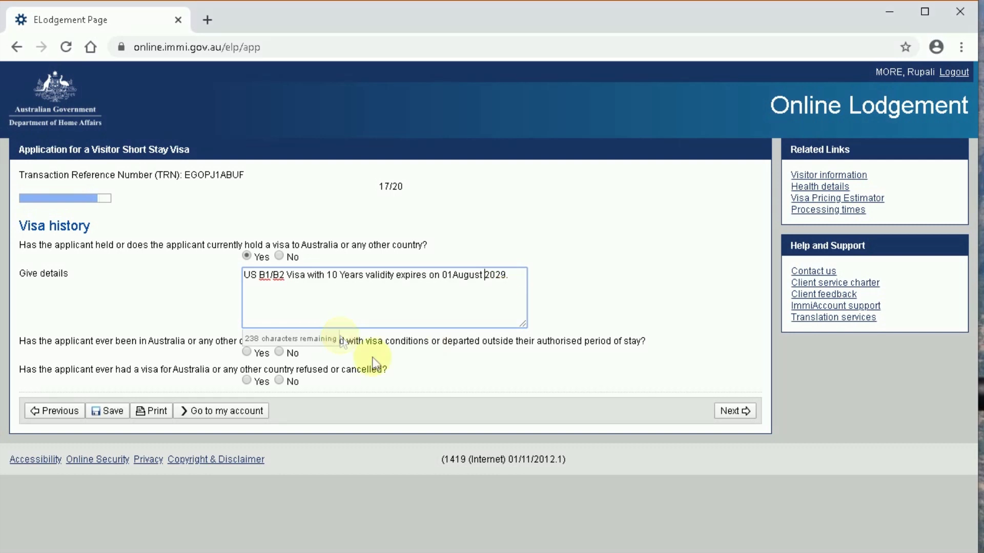
click(116, 329)
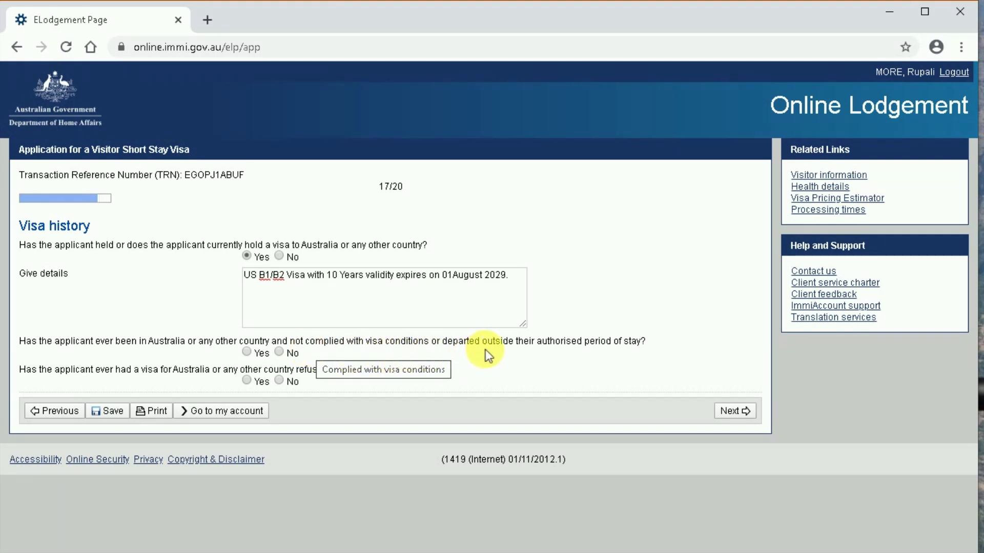
click(279, 352)
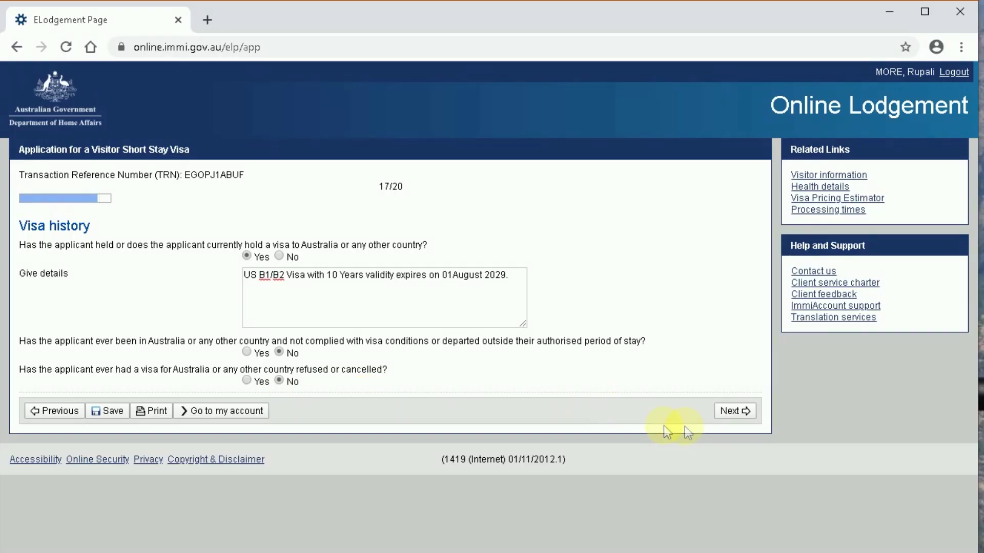
click(728, 414)
- On Declarations, answer Yes to having read the information, giving correct information and the fraudulent documents statement
click(736, 412)
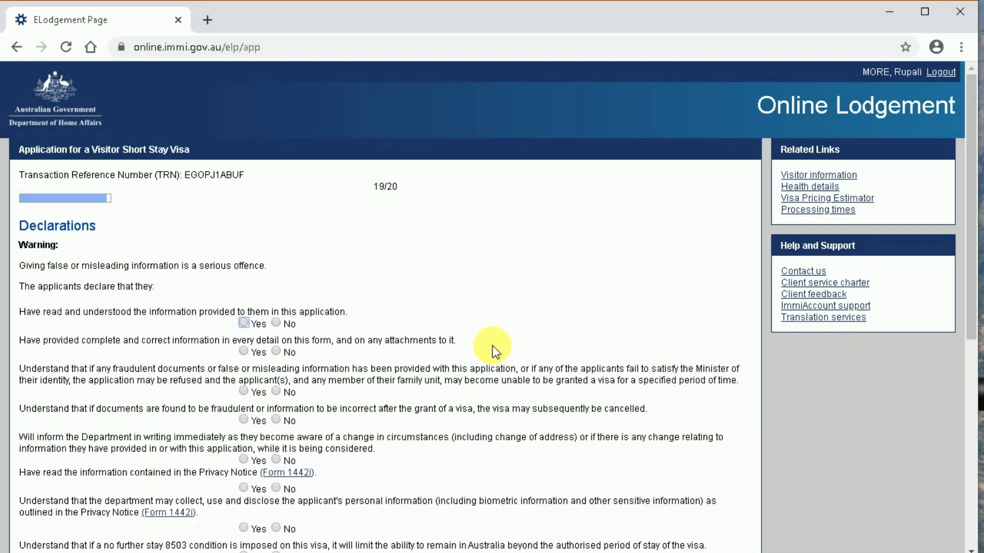
scroll(491, 342, down, 2)
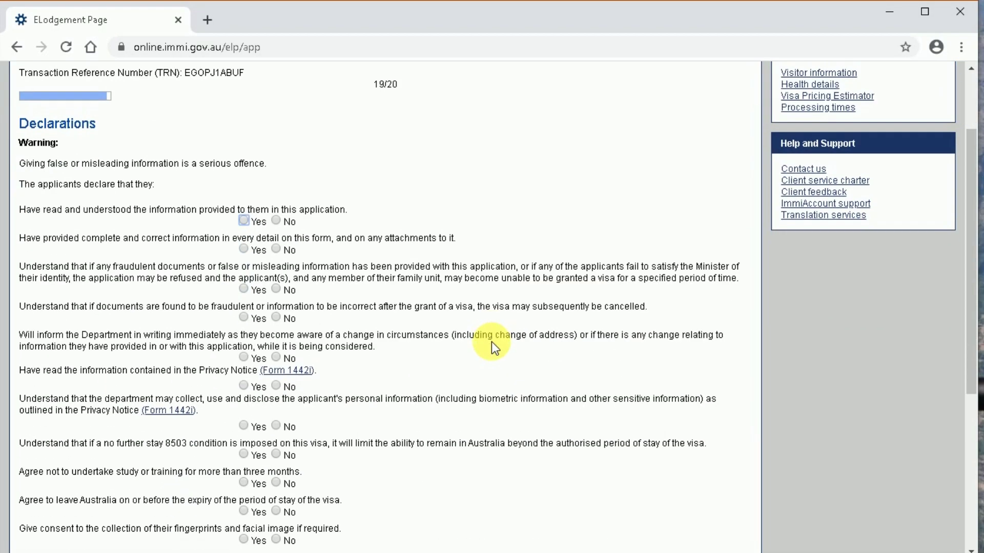
scroll(491, 342, down, 2)
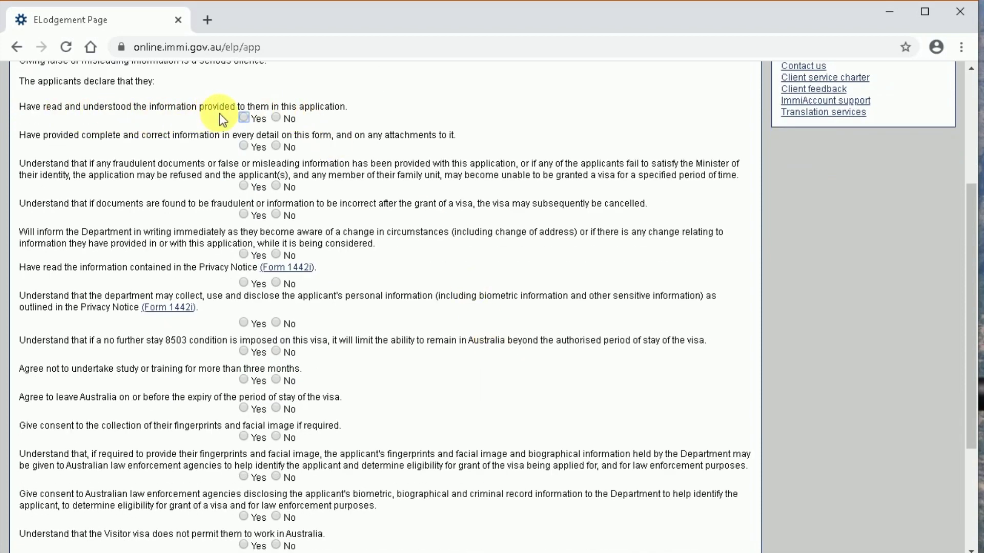
click(245, 119)
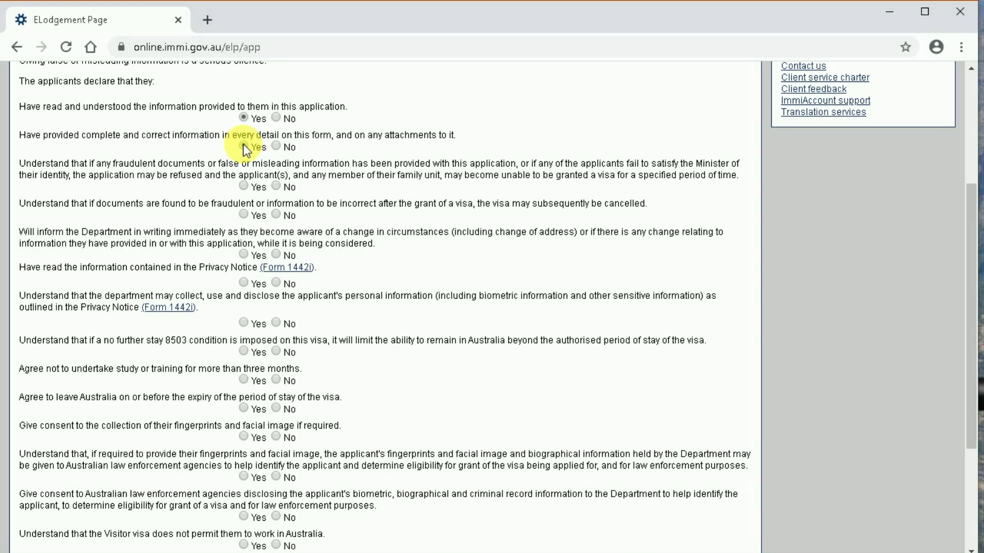
click(243, 146)
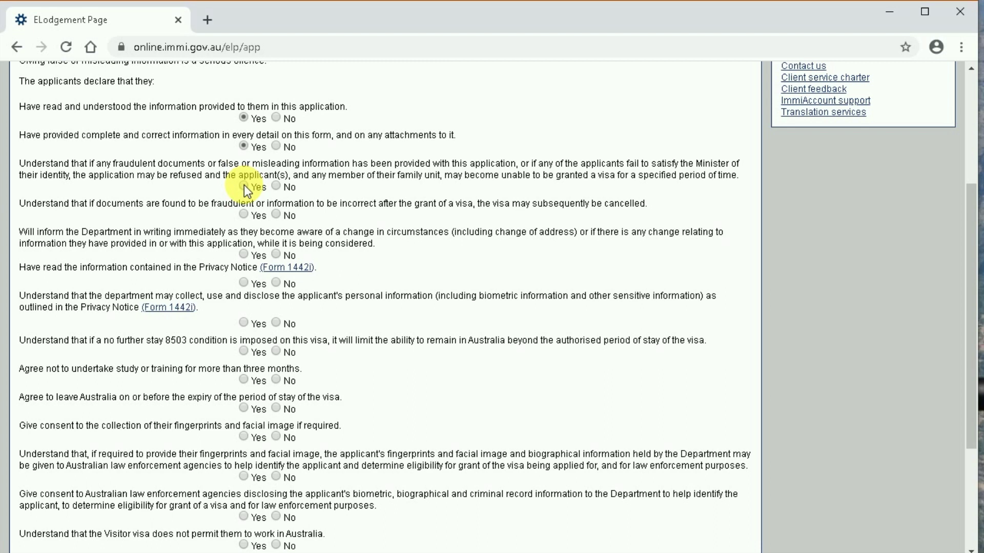
click(244, 185)
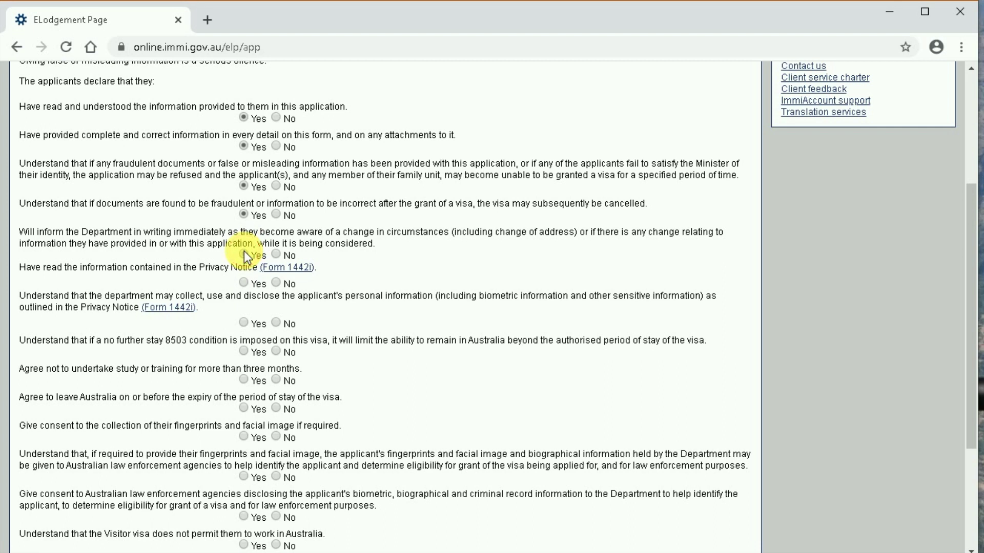
- Agree to report changes, consent to personal information collection, accept condition 8503 and agree to leave on time
click(244, 254)
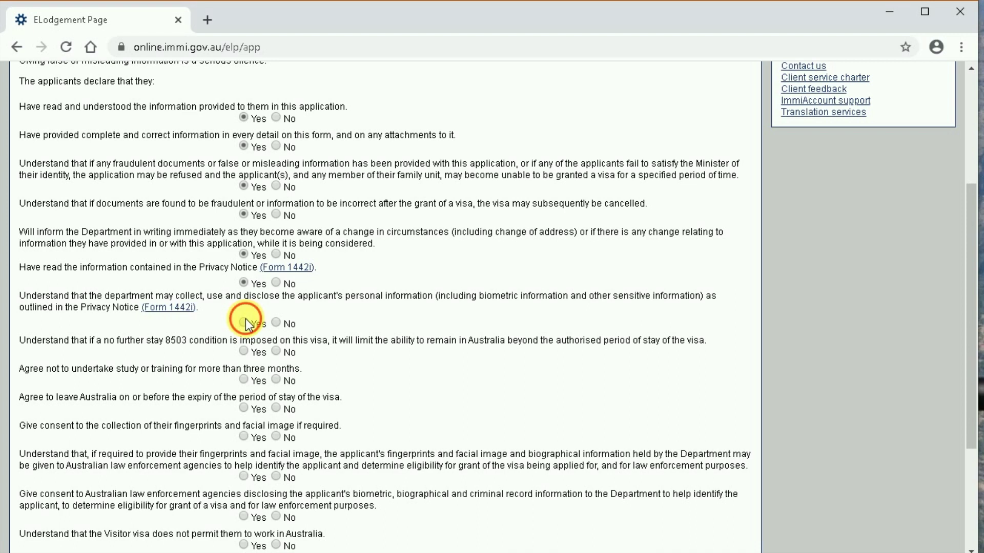
click(245, 319)
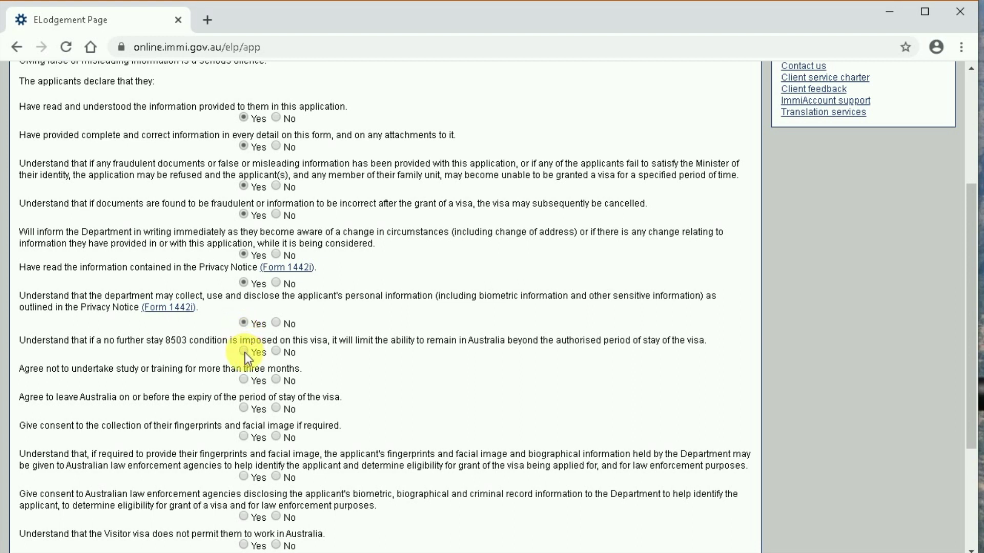
click(244, 353)
click(244, 409)
- Answer Yes to the fingerprint, biometric sharing, criminal record, no-work and biometric-use declarations, then continue
scroll(246, 413, down, 4)
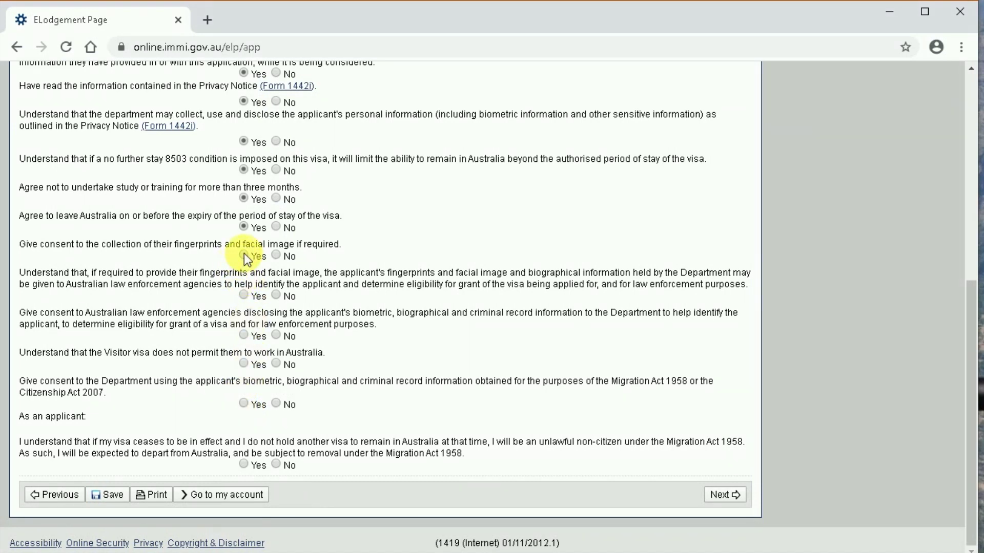
click(244, 255)
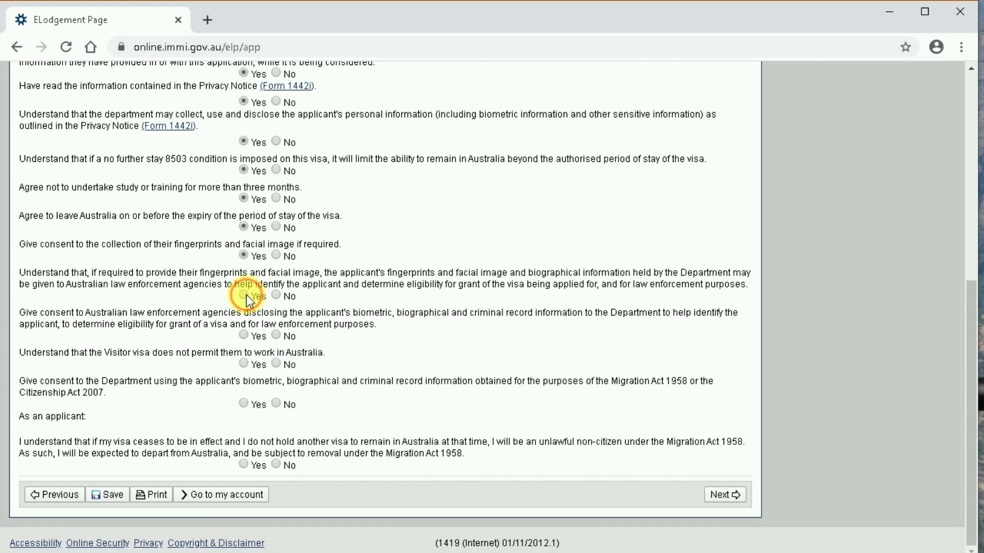
click(244, 296)
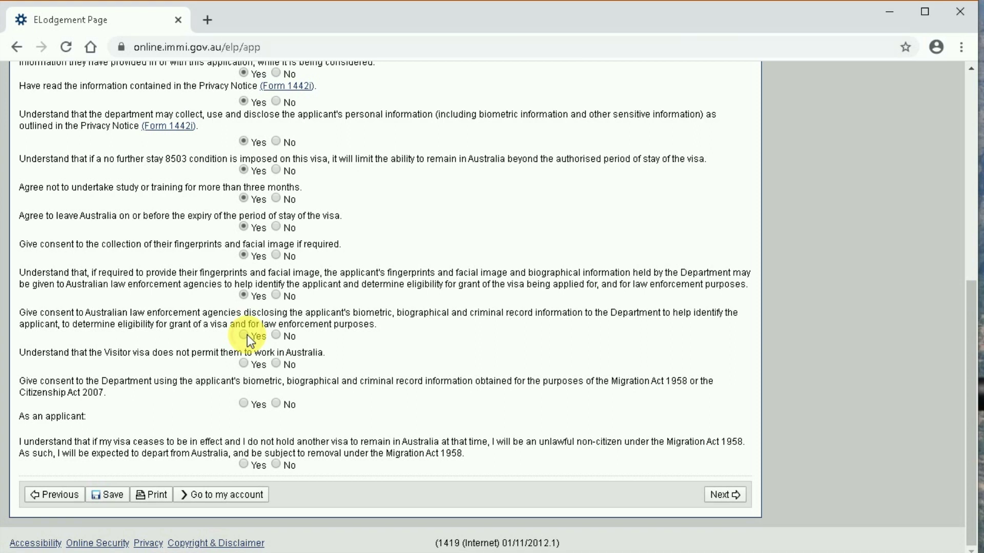
click(247, 334)
click(241, 362)
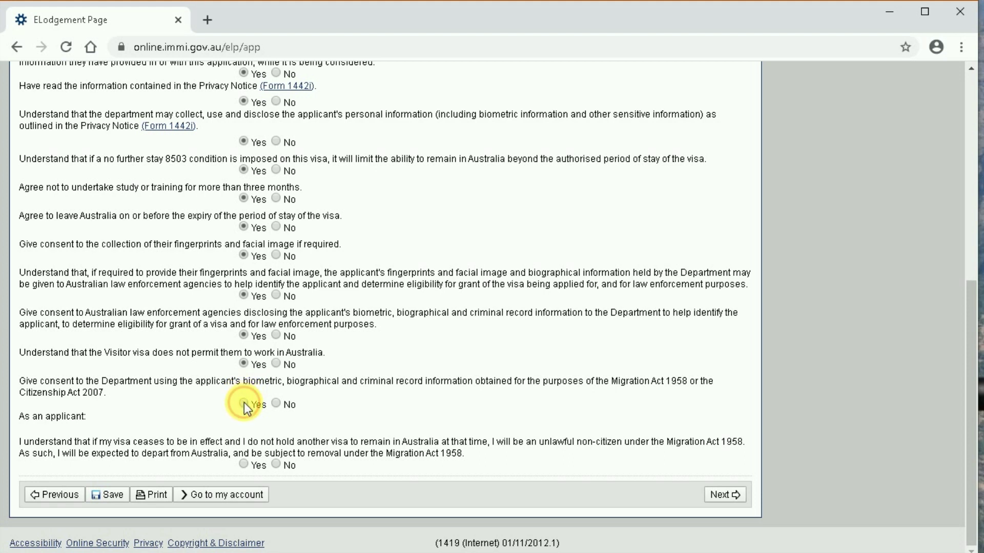
click(244, 401)
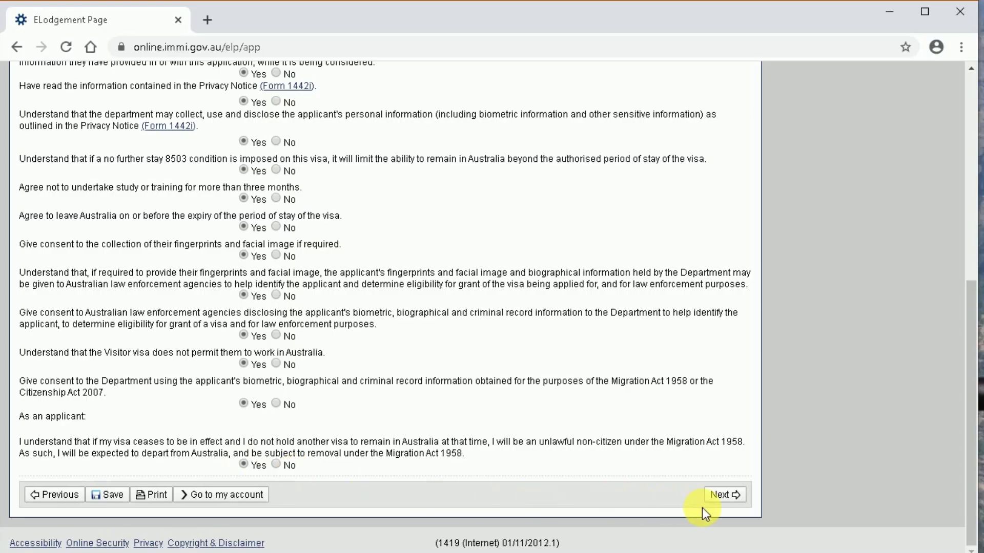
click(727, 498)
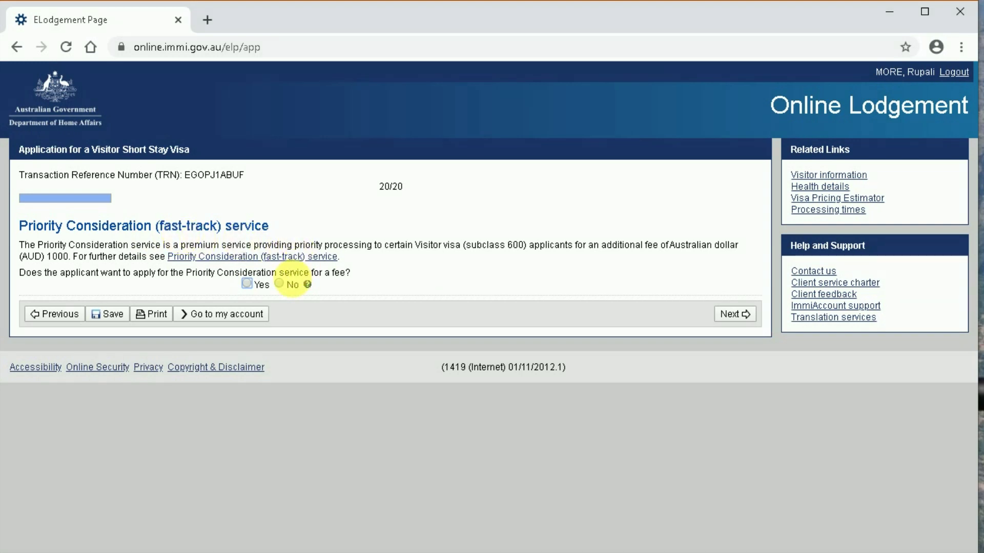
- Answer No to the AUD 1000 Priority Consideration service and continue to the Review Page
click(279, 284)
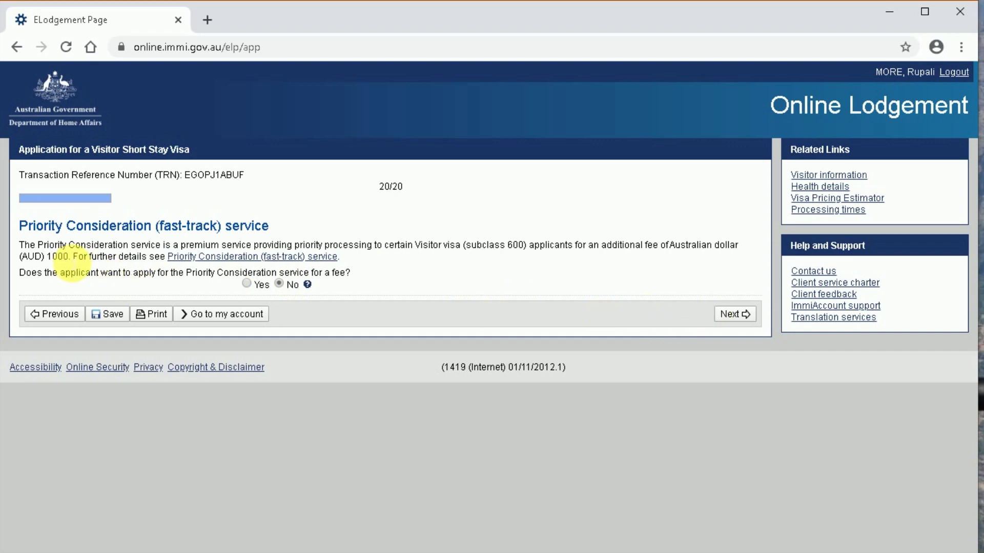
drag(69, 257, 20, 261)
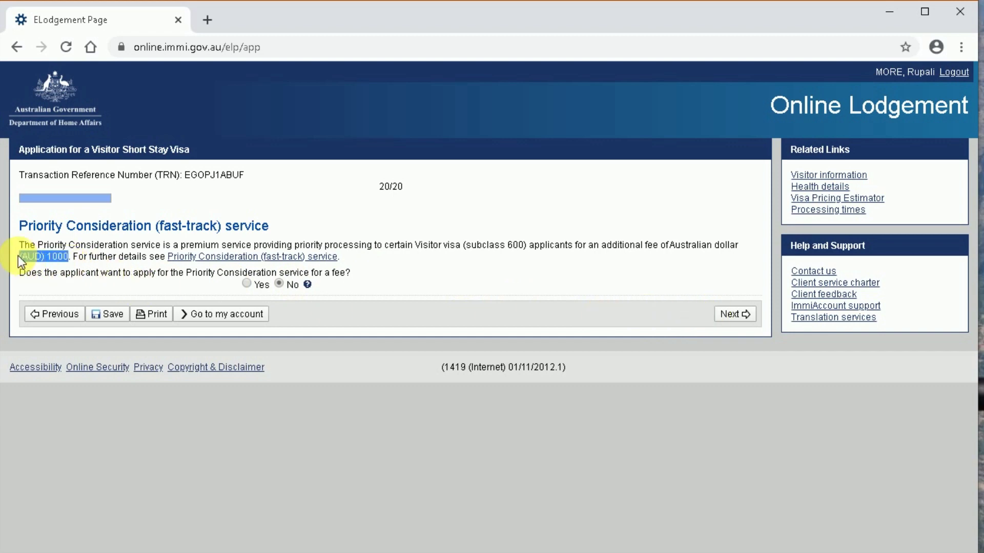
click(221, 235)
click(738, 320)
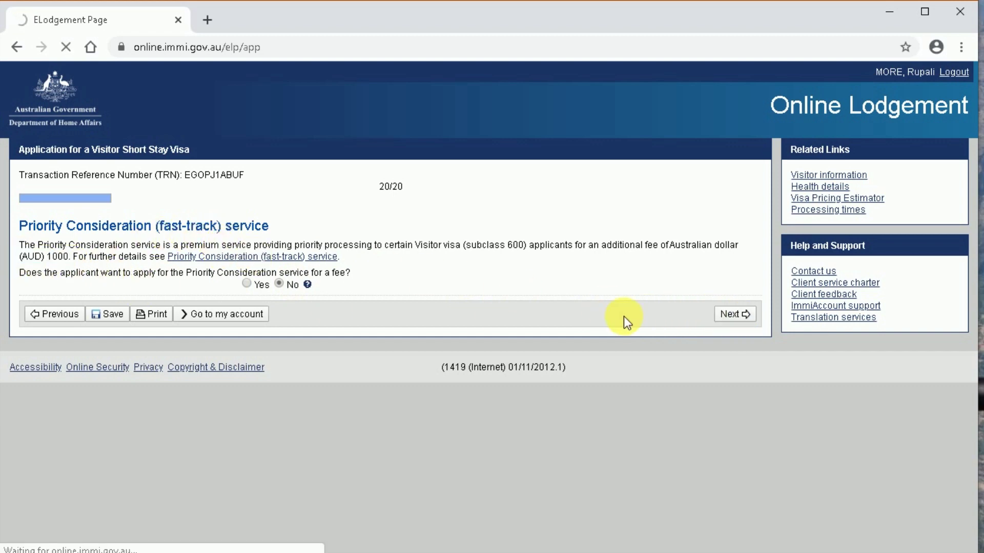
- Read through the Review Page summary of all answers, down to the Priority Consideration entry
scroll(416, 282, down, 4)
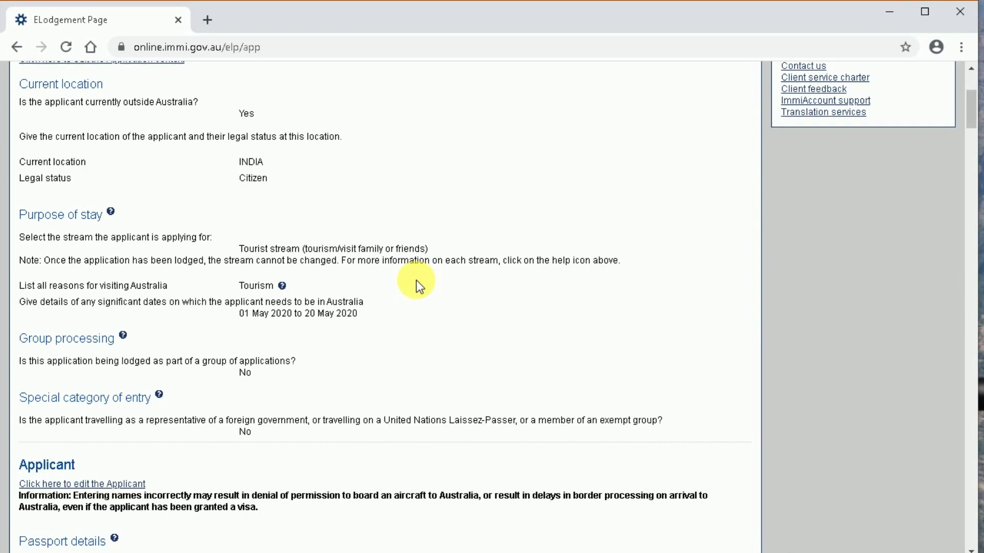
scroll(417, 281, up, 2)
drag(246, 273, 423, 275)
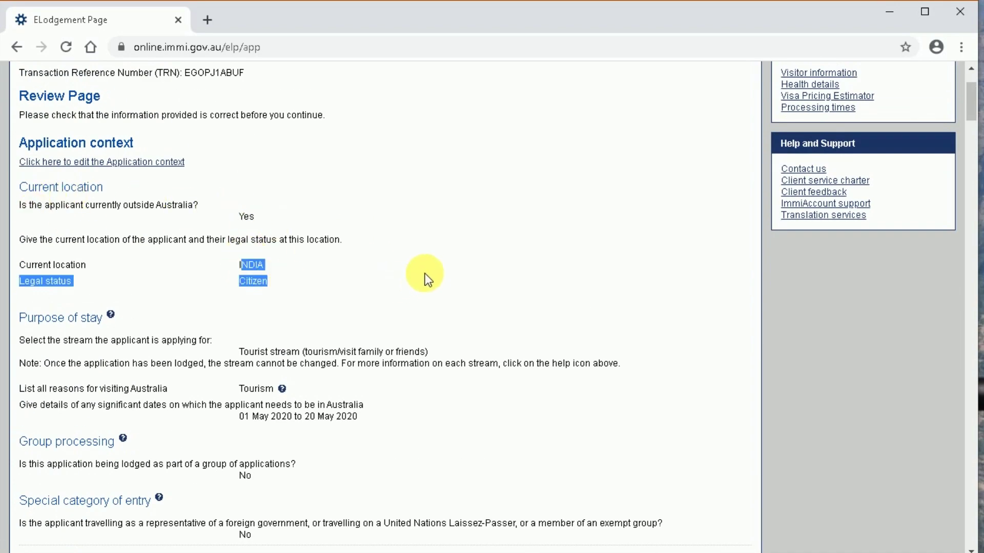
click(424, 274)
scroll(261, 333, down, 8)
scroll(540, 370, down, 6)
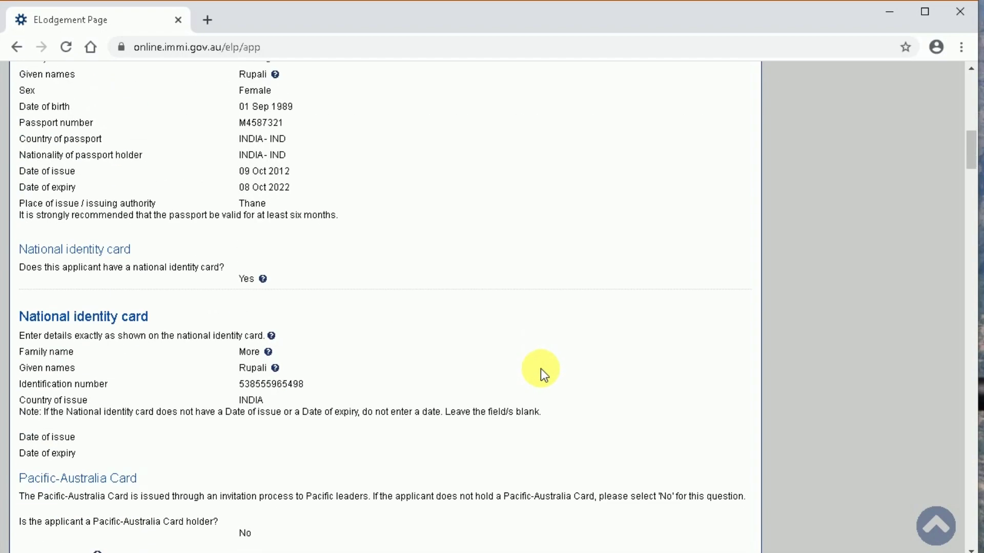
scroll(533, 372, down, 6)
scroll(533, 377, down, 20)
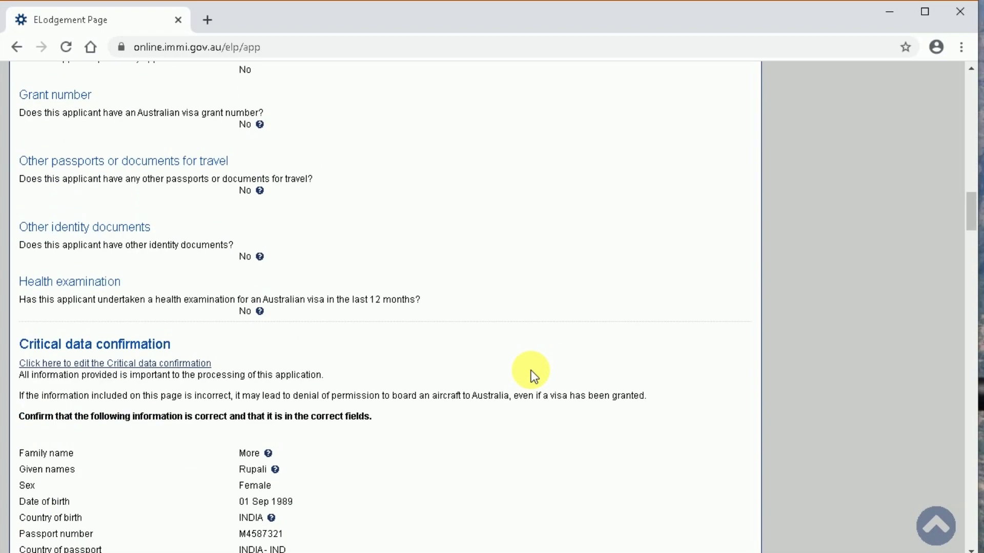
scroll(517, 420, down, 20)
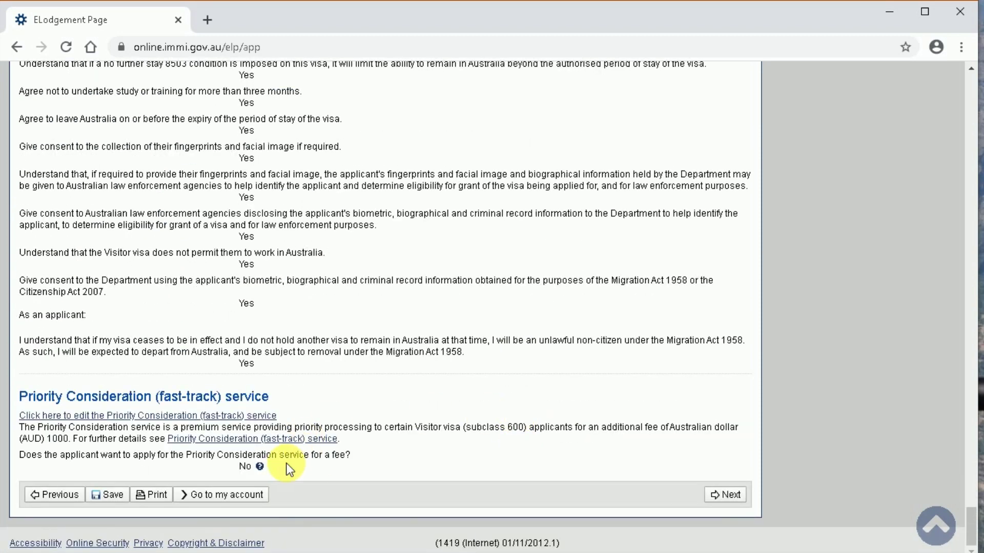
- Move on to Attach documents and expand the Photograph - Passport requirement
click(726, 495)
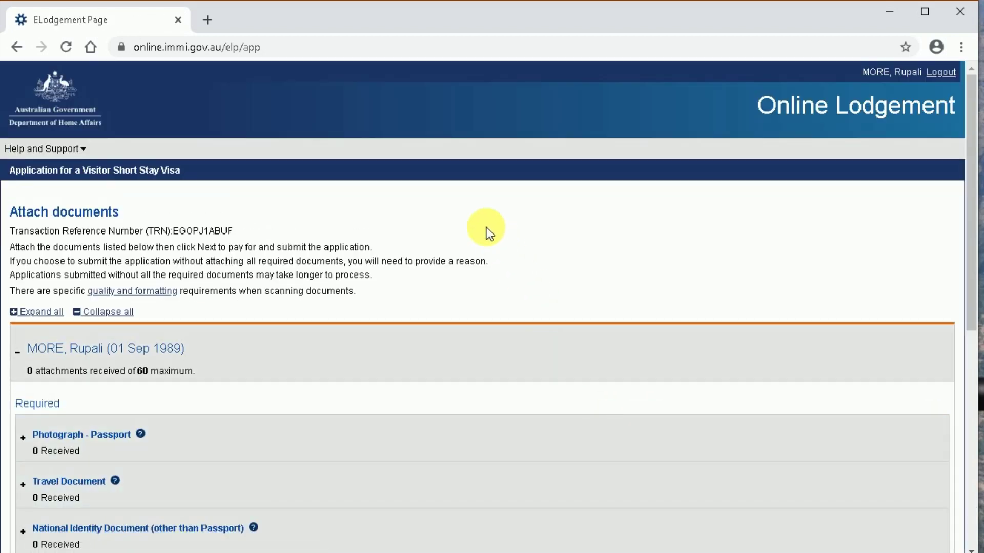
scroll(487, 233, down, 4)
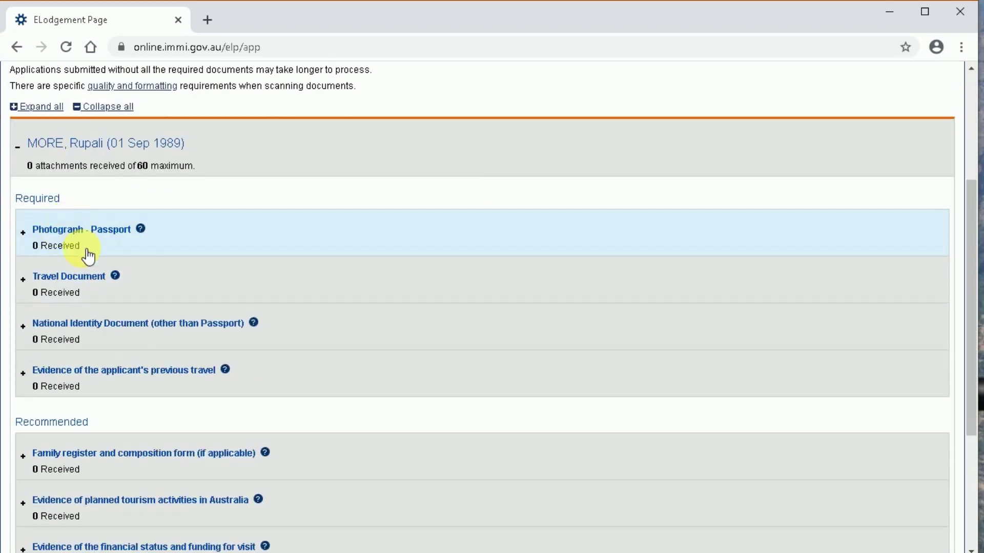
click(46, 232)
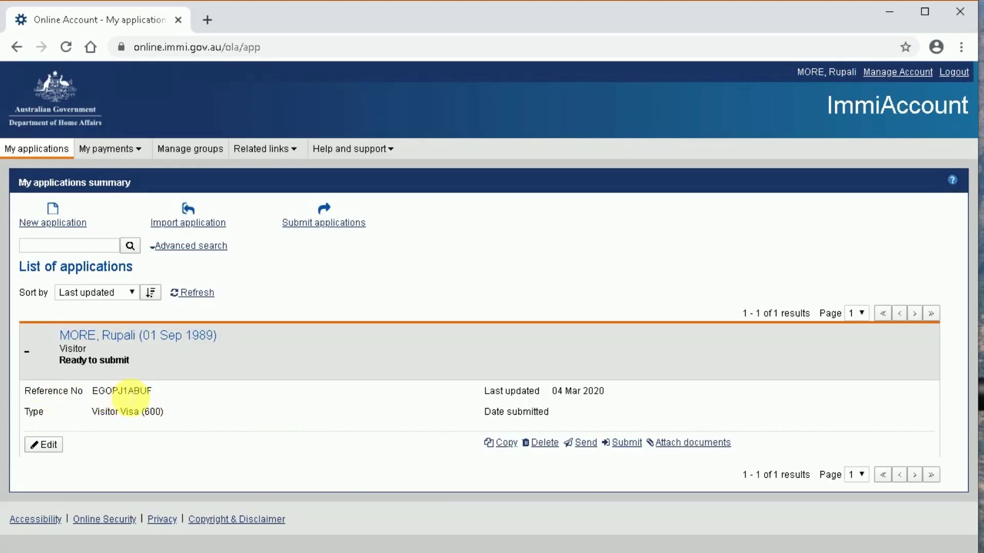
- Check the Visitor Visa (600) entry shows Ready to submit, then log out of ImmiAccount
drag(164, 410, 95, 414)
click(246, 411)
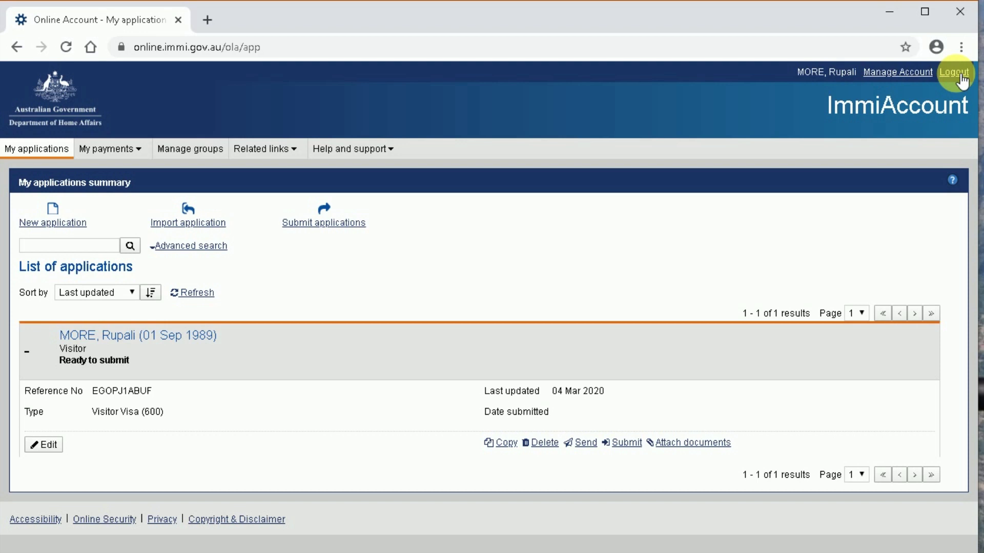
click(954, 72)
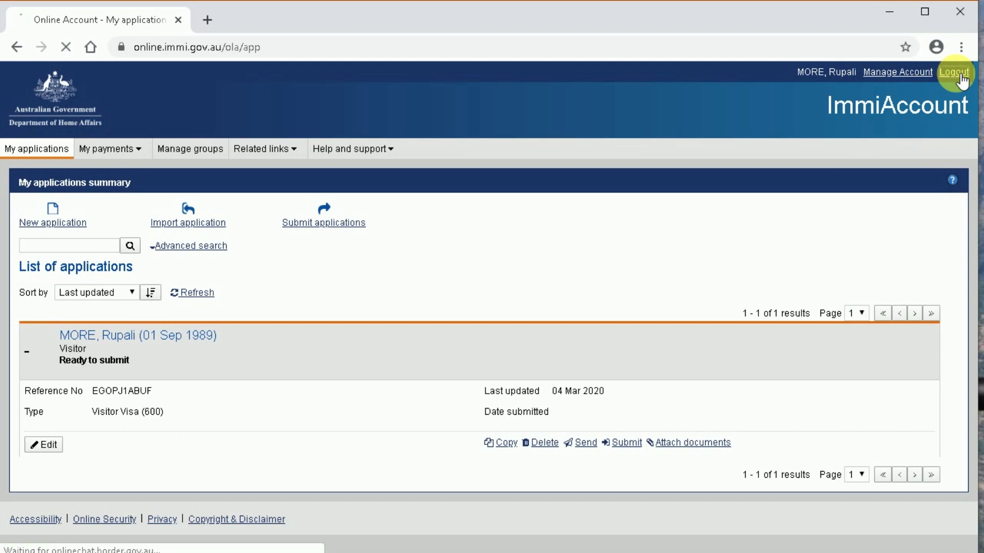